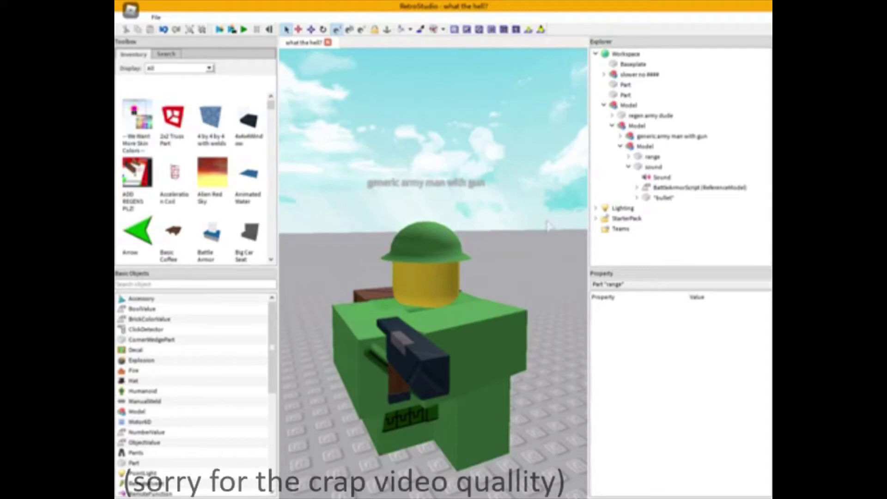
Examine the finished generic army man with gun model from near and far
scroll(520, 219, up, 1)
scroll(522, 225, down, 3)
scroll(522, 226, up, 6)
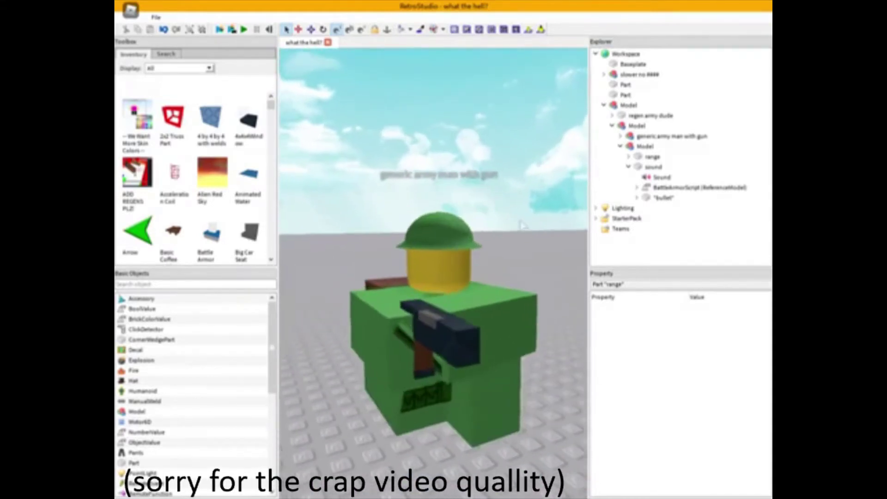
scroll(520, 221, down, 5)
scroll(519, 218, up, 3)
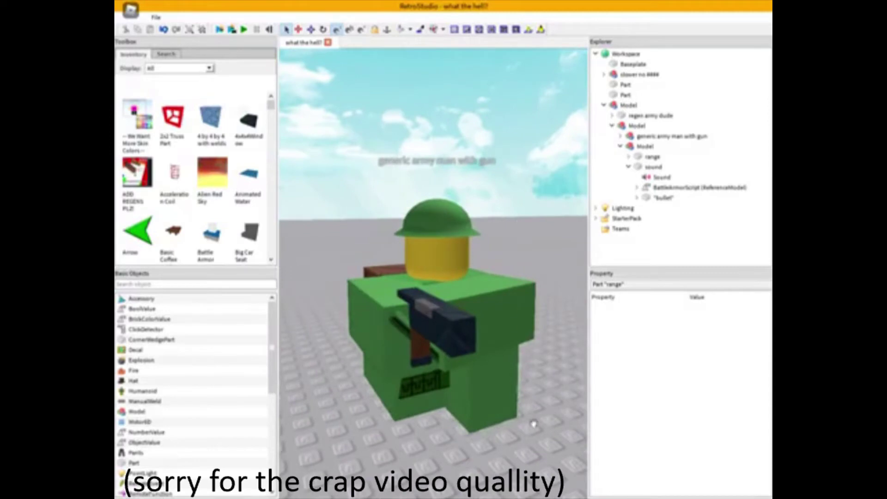
scroll(528, 223, down, 2)
scroll(462, 225, up, 2)
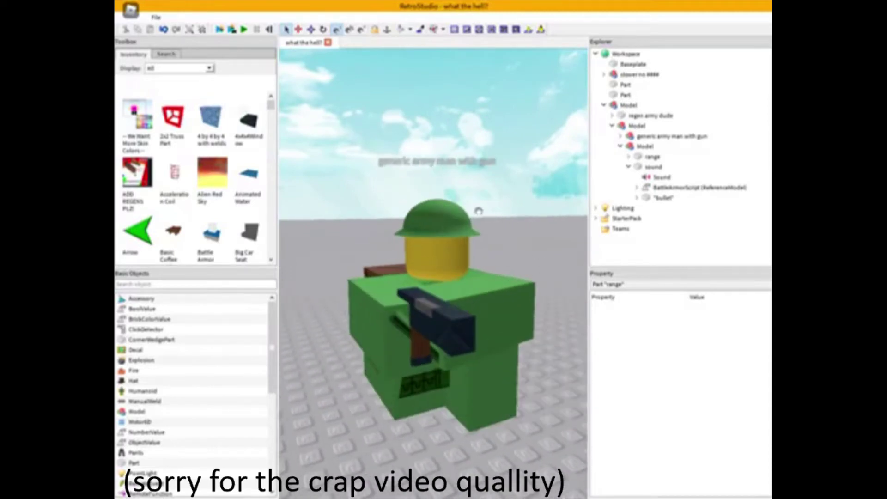
scroll(394, 227, down, 2)
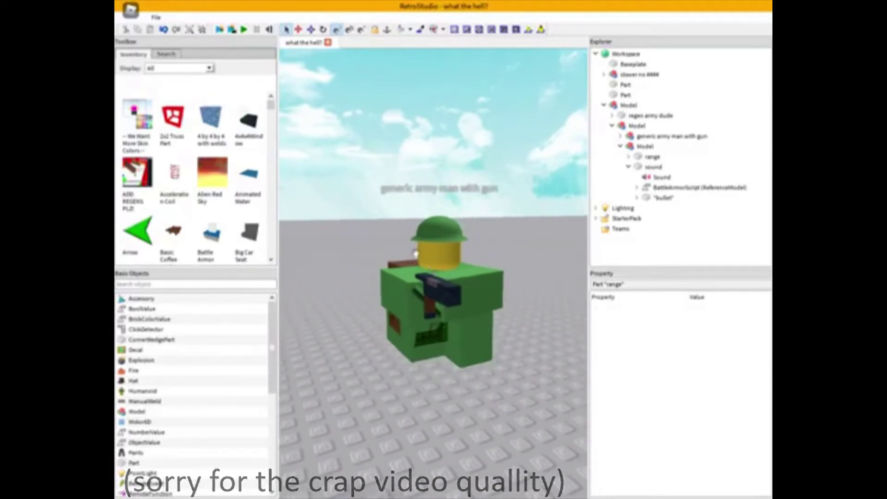
scroll(527, 208, up, 3)
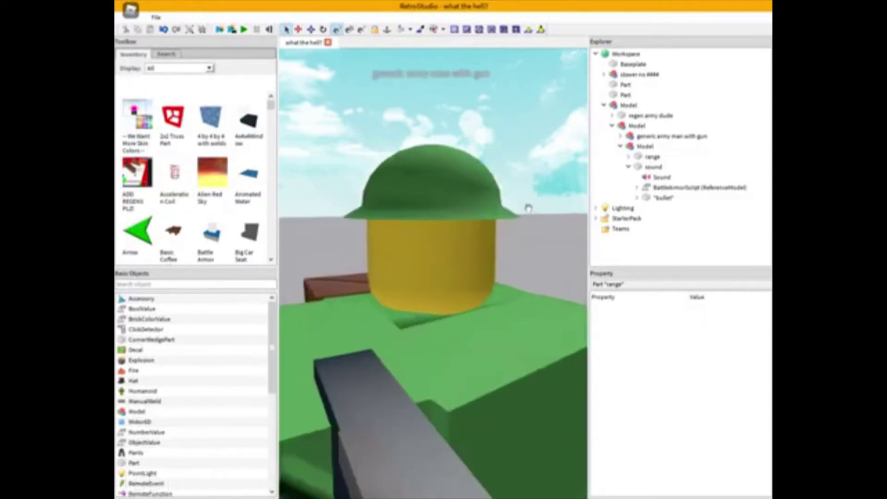
scroll(528, 211, down, 5)
scroll(517, 219, up, 1)
scroll(511, 222, down, 1)
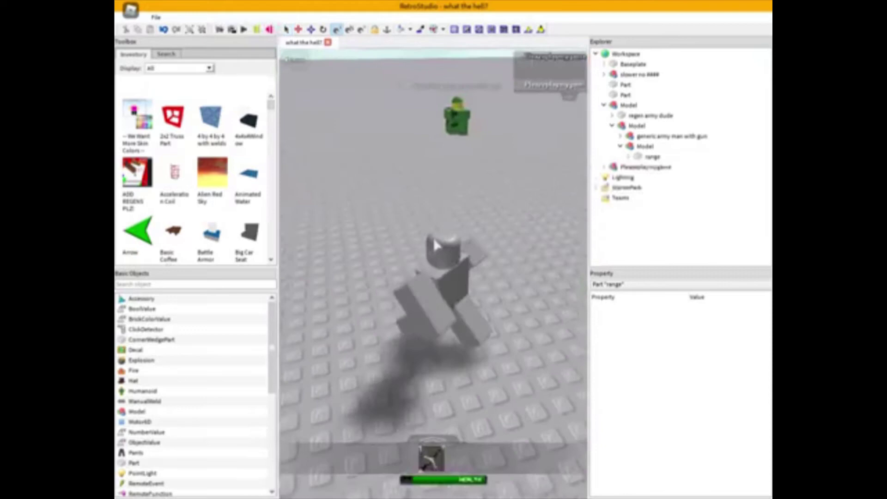
Playtest the army man by walking the character toward it with shift lock, and end the test
key(shift)
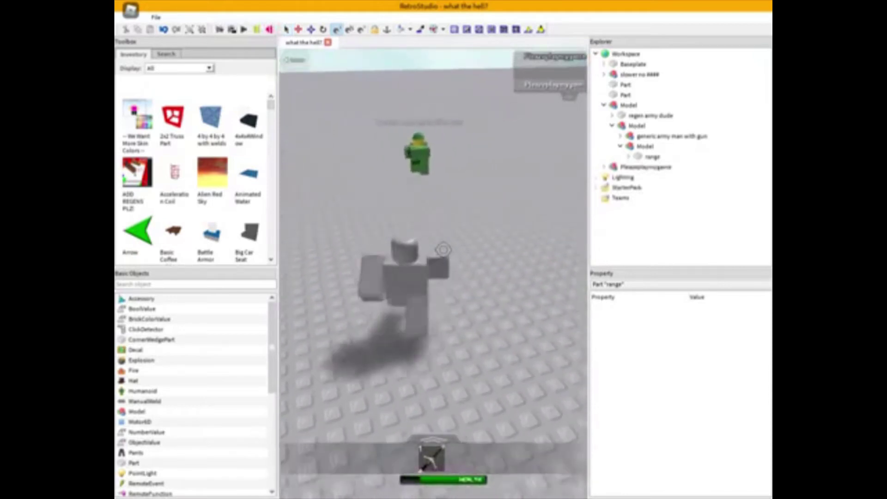
key(w)
key(w)
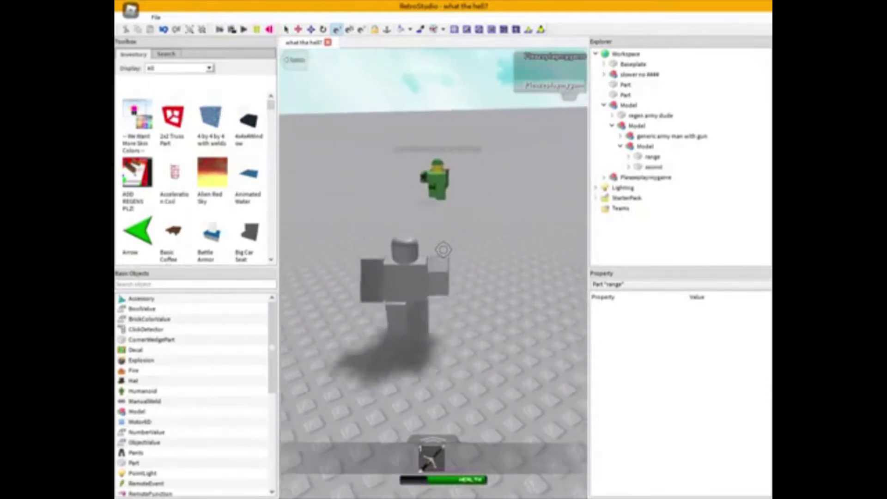
key(shift)
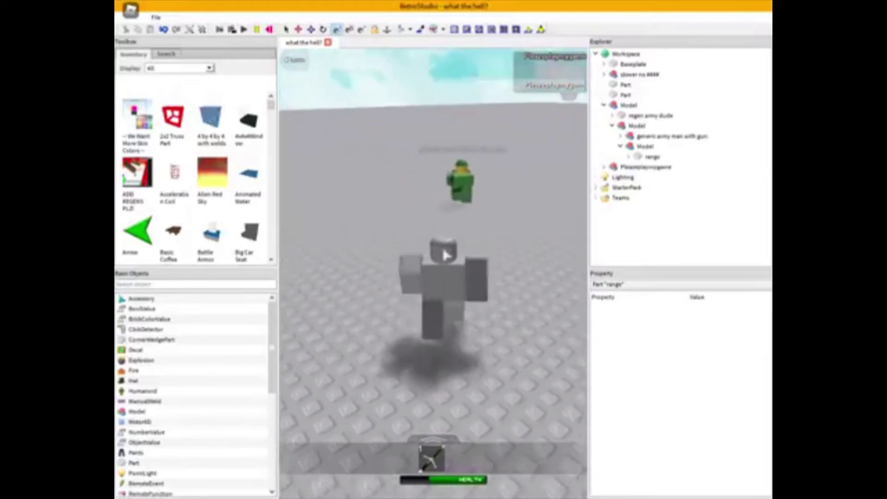
click(269, 29)
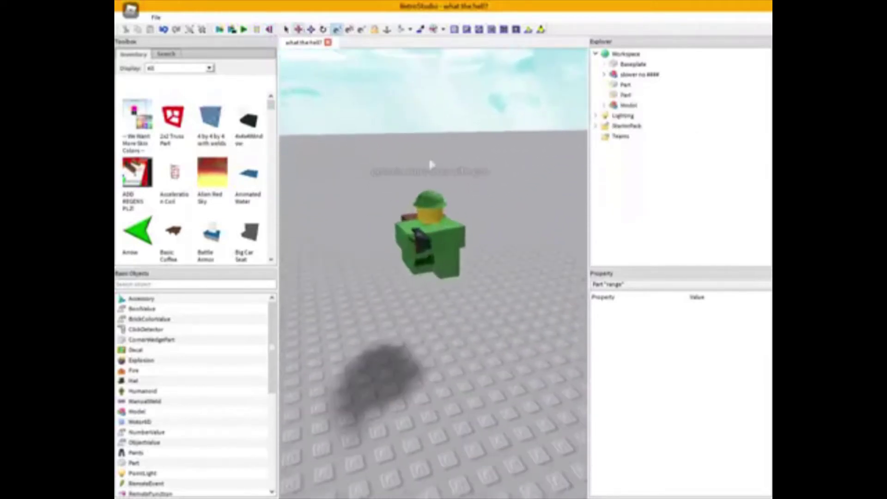
Search the model library for "fol" and insert the Following Zombie on an empty area of the baseplate
scroll(438, 265, up, 1)
right_drag(437, 265, 442, 270)
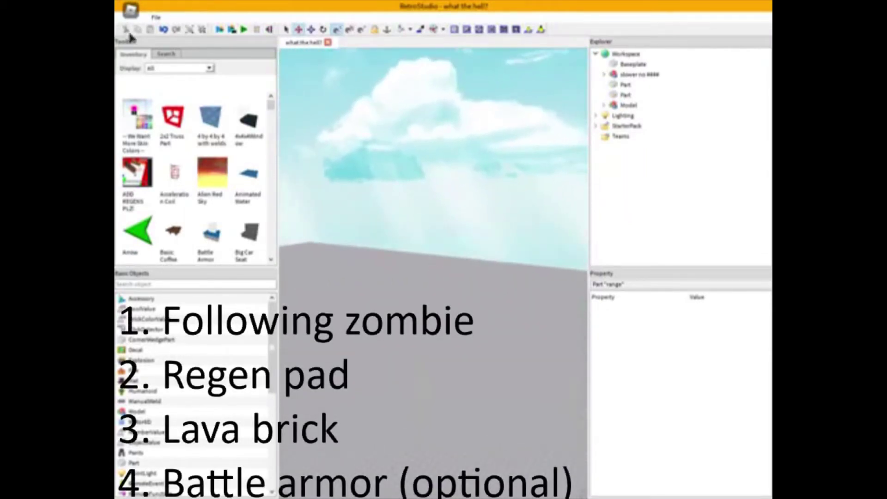
click(165, 54)
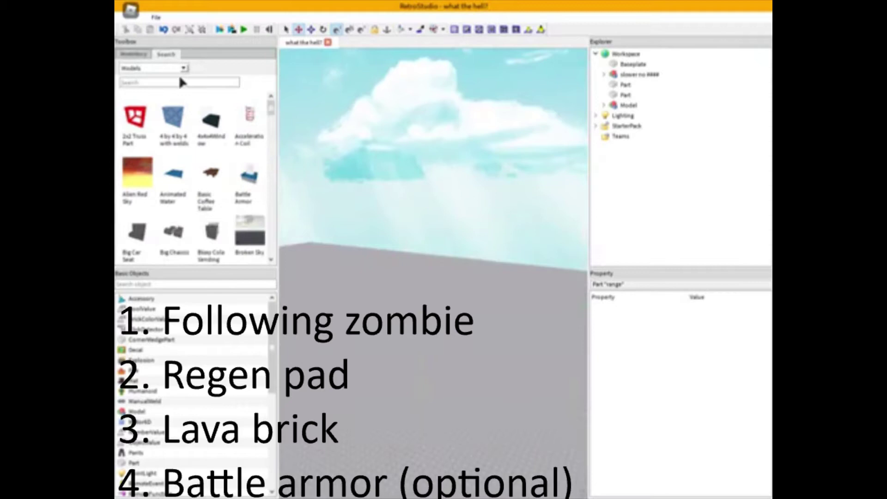
right_drag(451, 200, 449, 205)
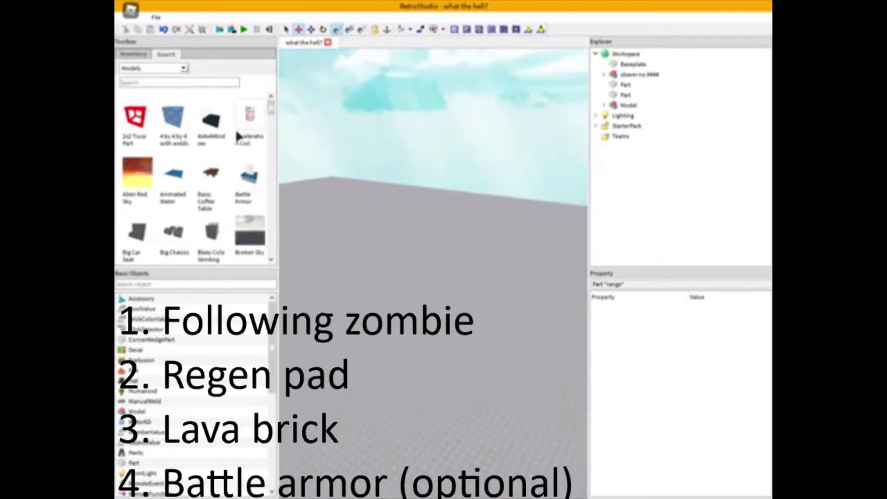
click(204, 84)
text(fol)
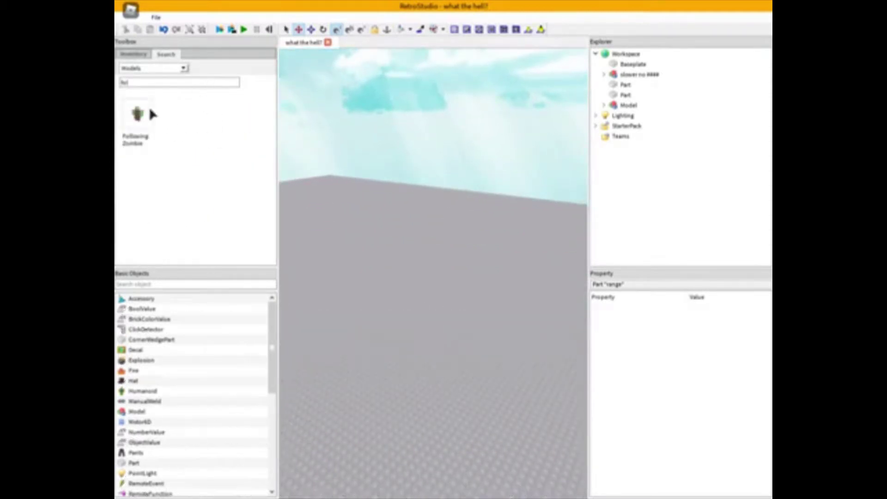
click(134, 119)
right_drag(501, 236, 493, 242)
scroll(494, 242, down, 8)
scroll(494, 242, up, 6)
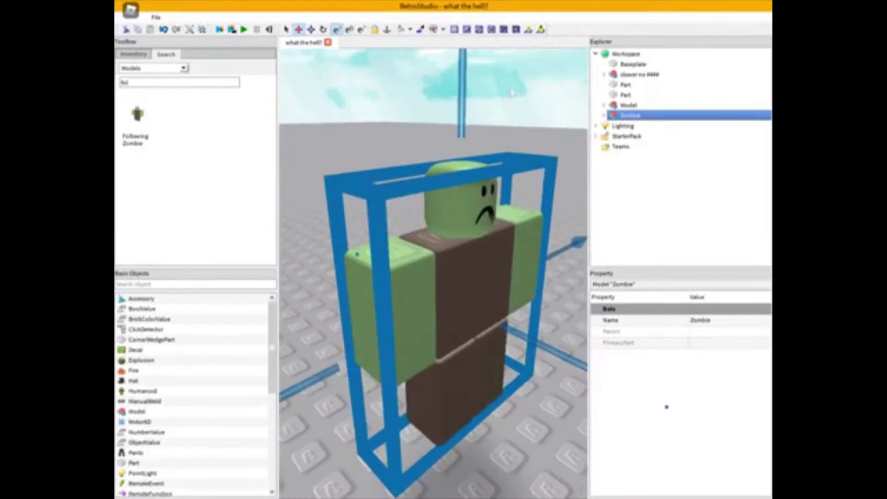
scroll(512, 92, down, 2)
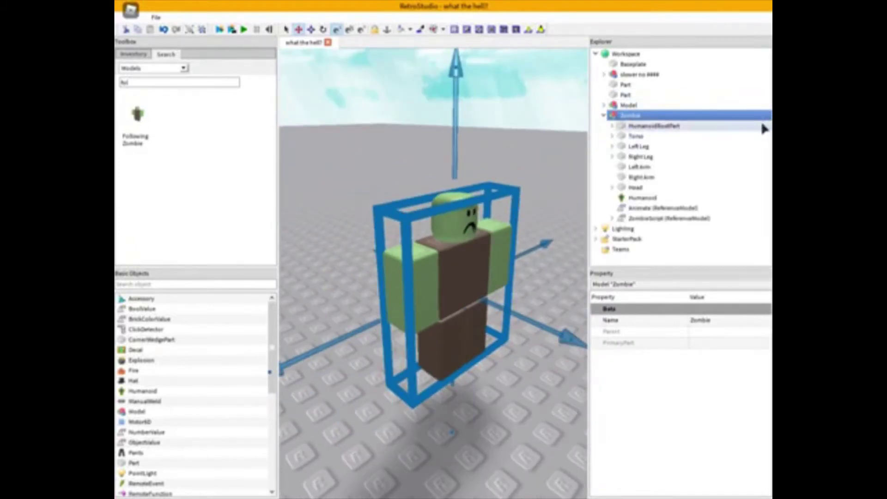
Anchor all of the zombie's body parts, from HumanoidRootPart through Head, and clear the selection
drag(763, 127, 744, 188)
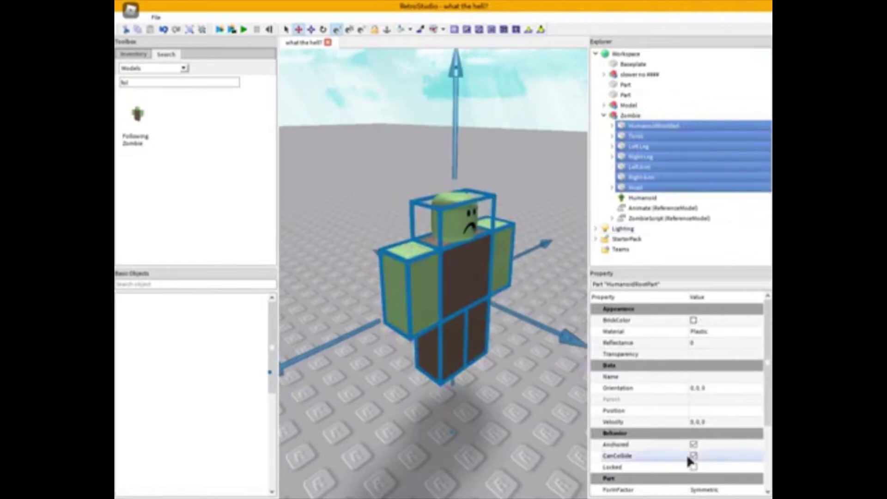
click(515, 436)
right_drag(515, 436, 503, 383)
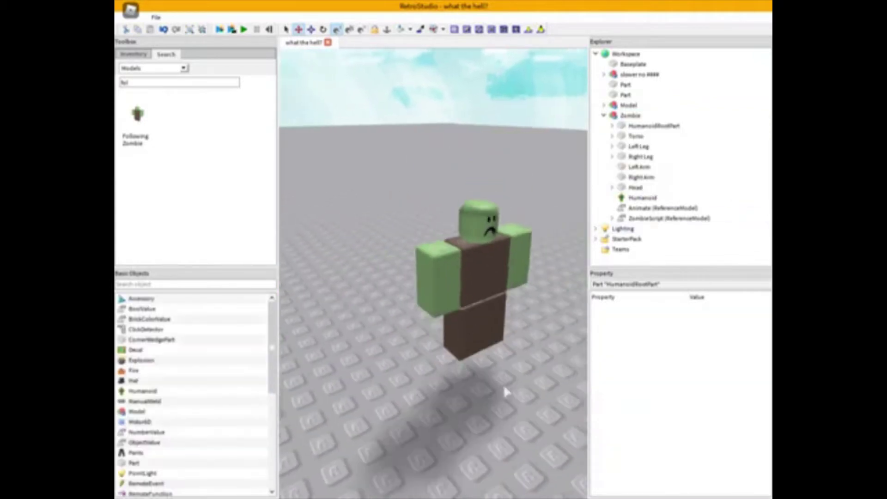
Search the model library for "regen" and insert the Regen Button near the zombie
scroll(503, 383, down, 4)
double_click(148, 80)
text(regen)
key(Return)
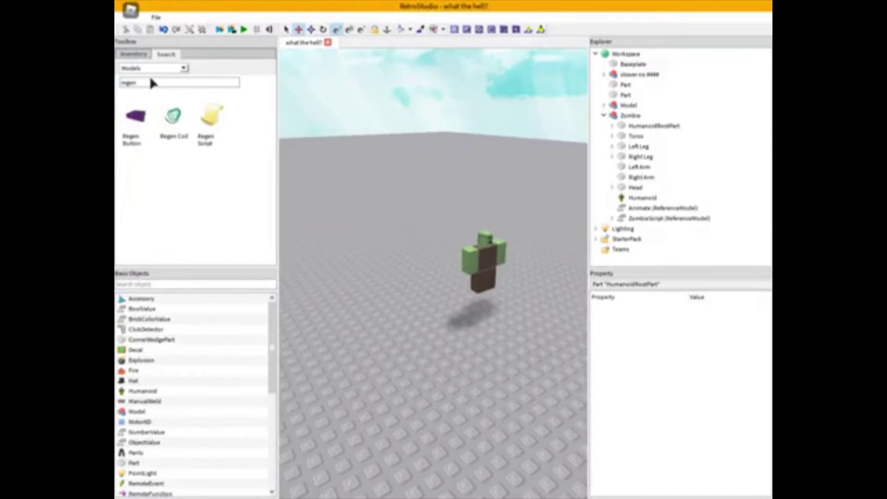
right_drag(286, 123, 283, 127)
click(135, 118)
right_drag(409, 193, 407, 198)
key(f)
scroll(422, 207, down, 5)
scroll(485, 296, up, 3)
click(342, 192)
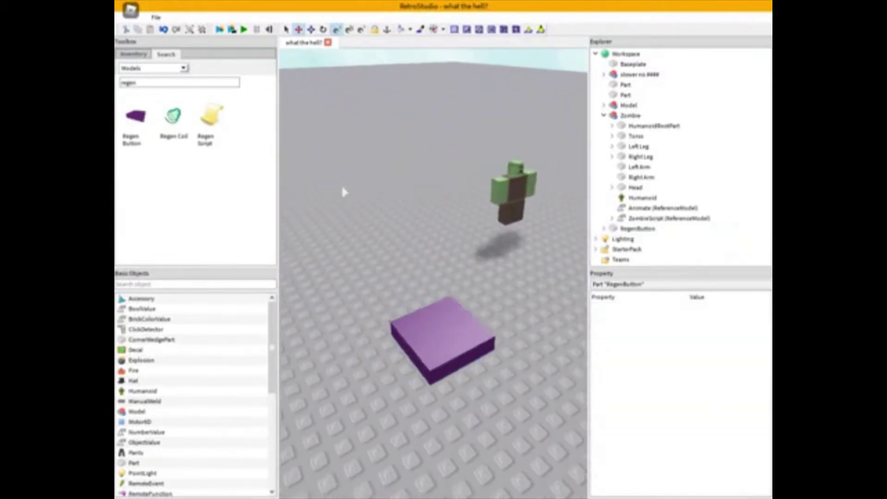
Search the model library for "lava" and insert the Lava brick beside the regen button
scroll(342, 192, up, 4)
scroll(148, 89, down, 2)
double_click(152, 86)
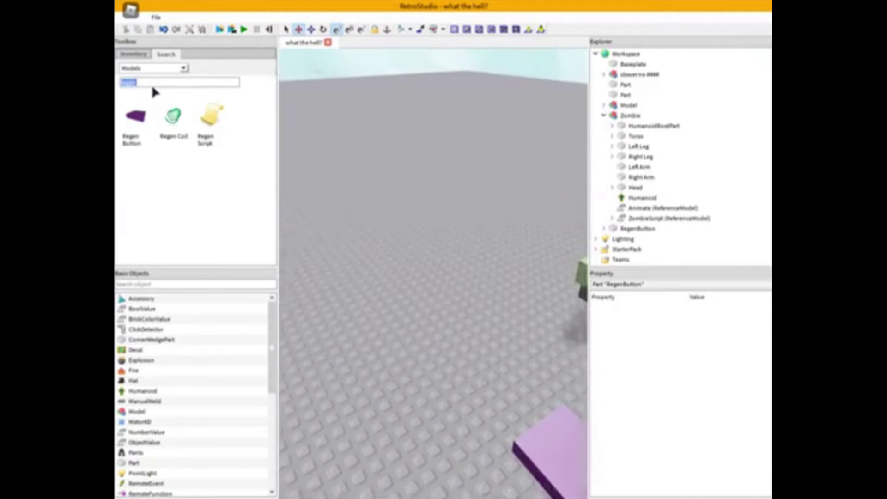
click(138, 117)
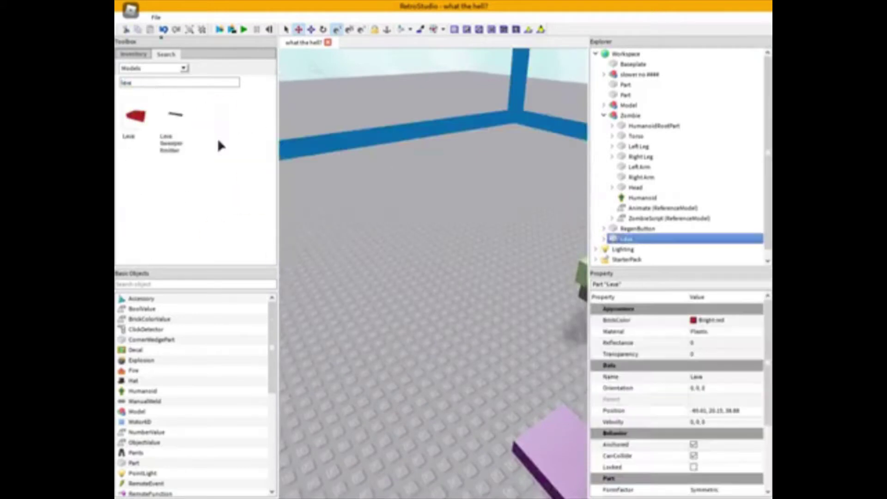
scroll(493, 297, down, 5)
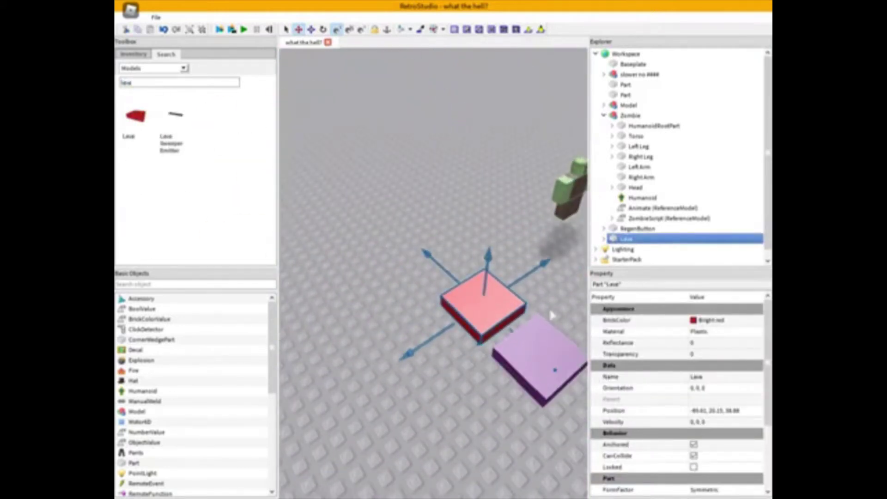
click(550, 314)
Search the model library for "battle" and insert the Battle Armor stand near the lava brick
click(149, 86)
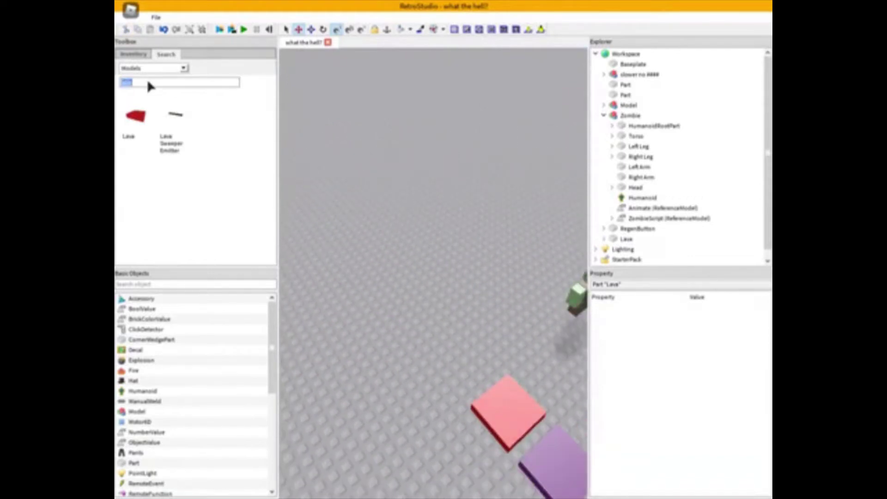
text(battle)
click(137, 118)
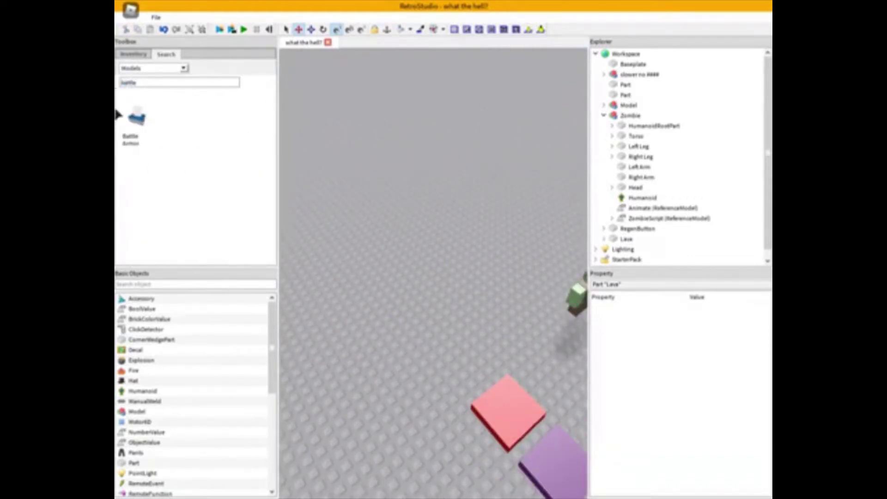
scroll(430, 294, down, 5)
key(w)
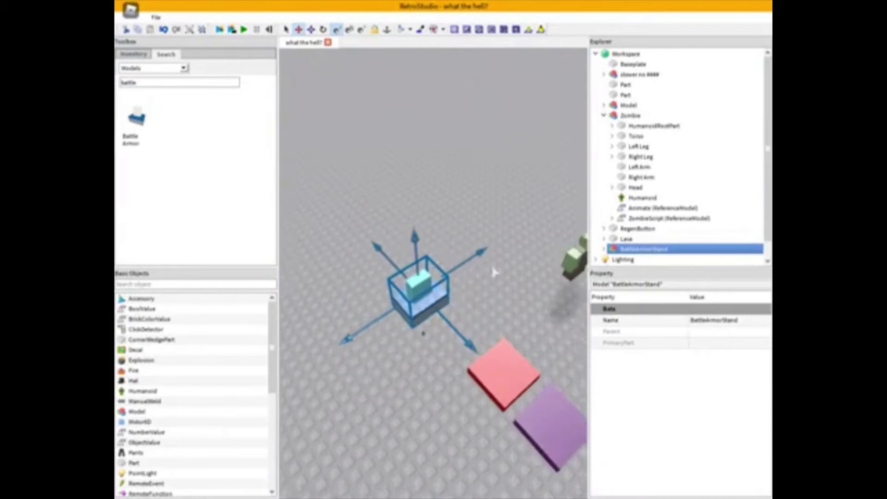
Remove both Smooth Block Model parts from the battle armor stand and ungroup it, keeping only the BattleArmor part
scroll(609, 231, down, 1)
click(604, 229)
scroll(669, 222, down, 1)
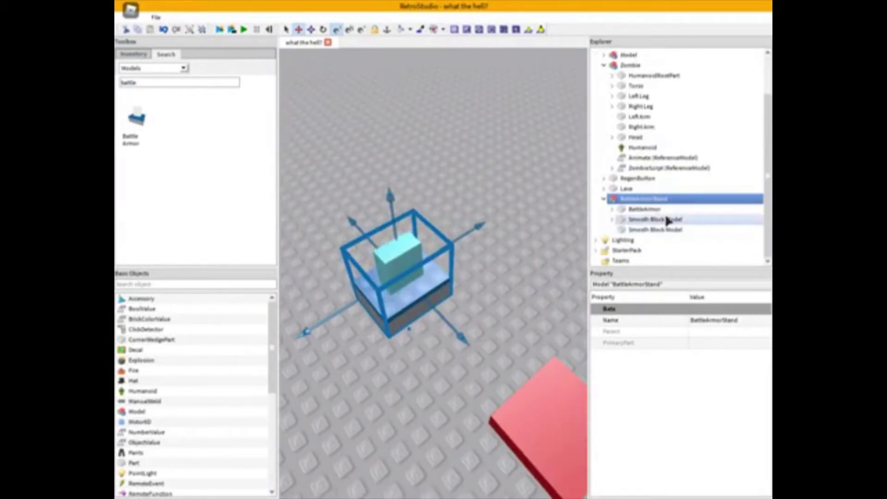
click(669, 218)
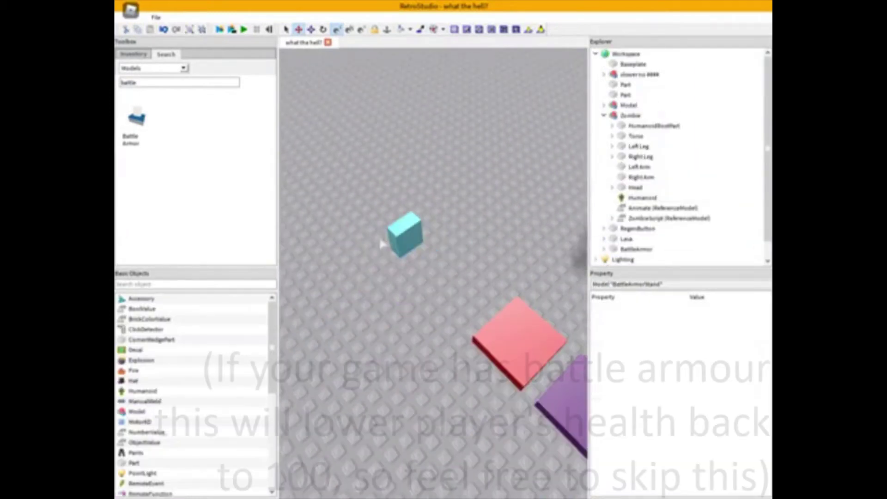
Move the BattleArmor block along the baseplate closer to the lava brick
click(398, 240)
scroll(398, 240, up, 3)
right_drag(398, 240, 398, 239)
scroll(397, 240, down, 3)
key(q)
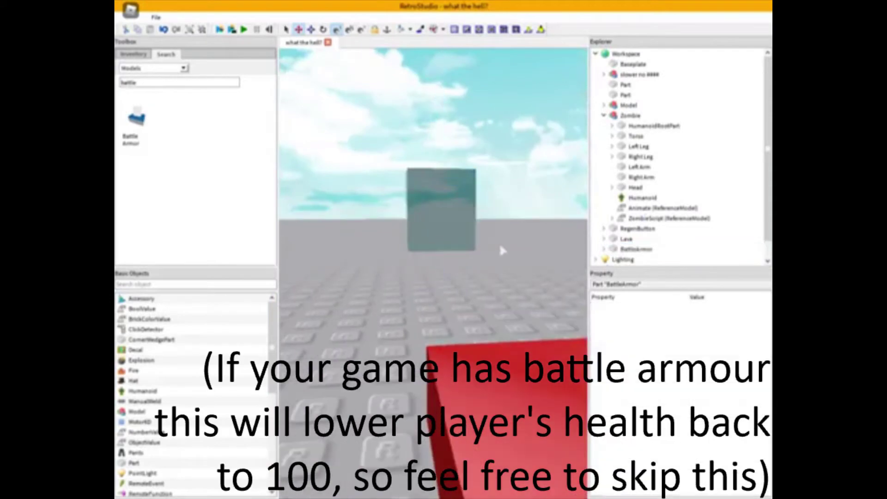
right_drag(501, 249, 483, 352)
scroll(483, 352, down, 3)
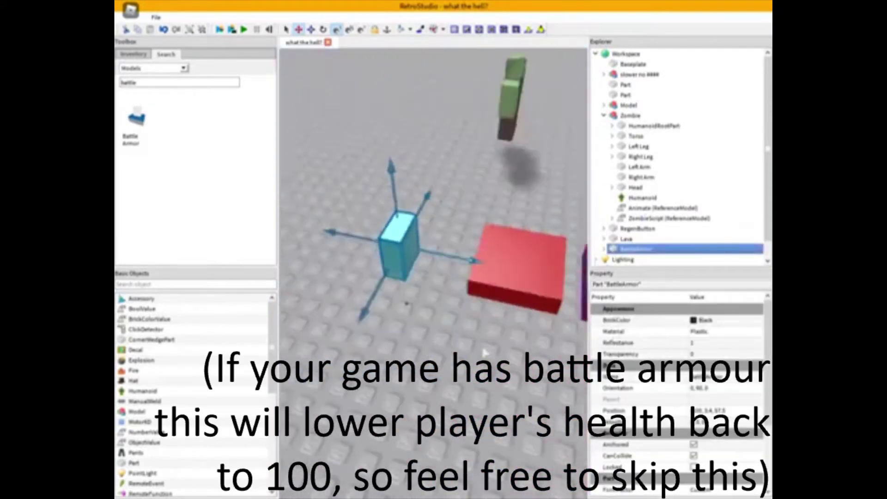
drag(452, 256, 500, 278)
scroll(413, 204, up, 3)
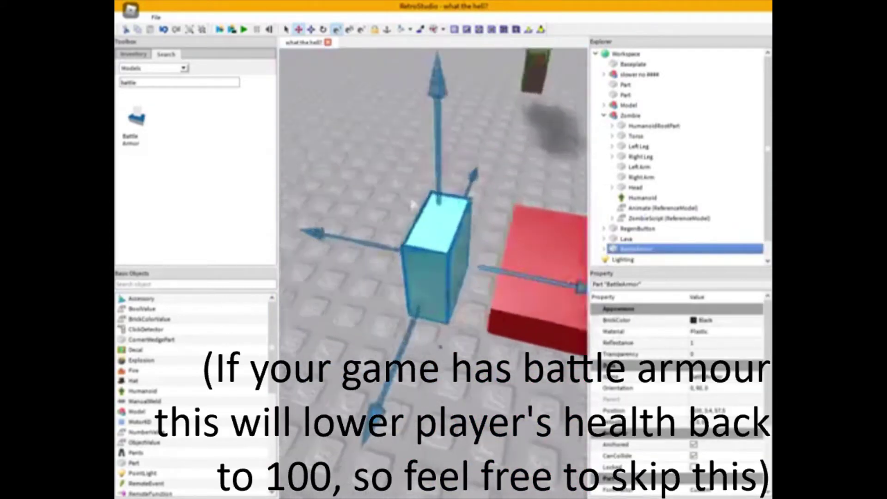
Lower the BattleArmor block's height by resizing it from its top face, and deselect it
right_drag(413, 204, 394, 198)
key(q)
click(311, 30)
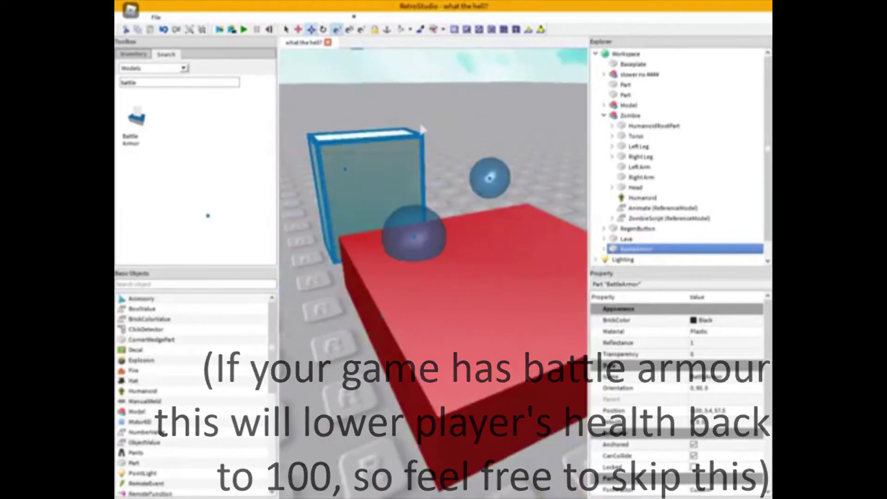
right_drag(421, 128, 420, 139)
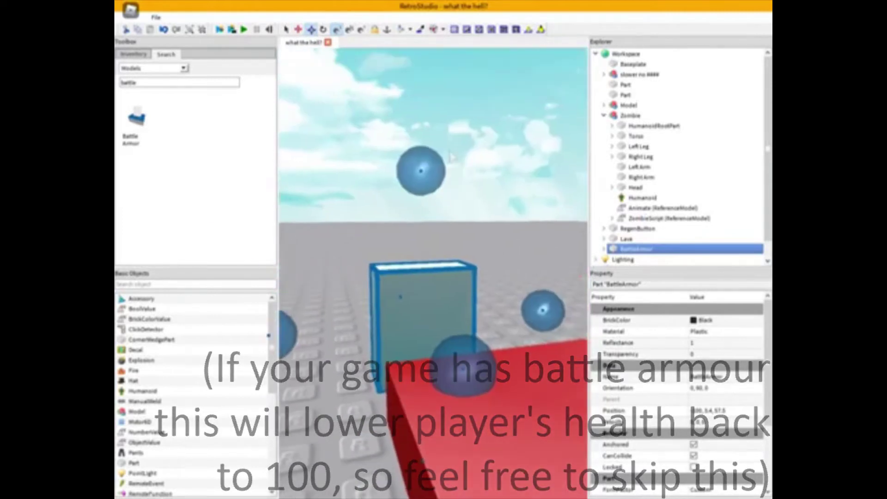
drag(420, 170, 421, 240)
right_drag(470, 256, 470, 261)
click(425, 432)
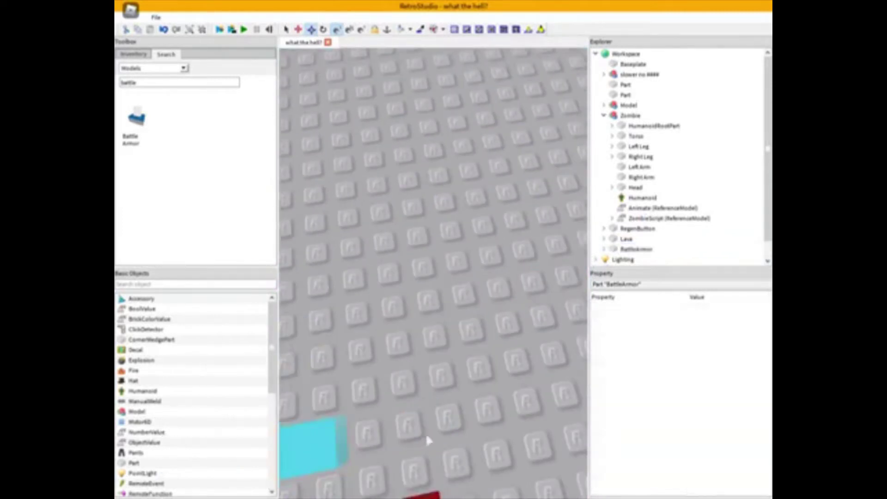
Lengthen the BattleArmor block into a roughly square pad extending away from the lava brick, then deselect it
key(a)
click(390, 446)
scroll(502, 414, down, 2)
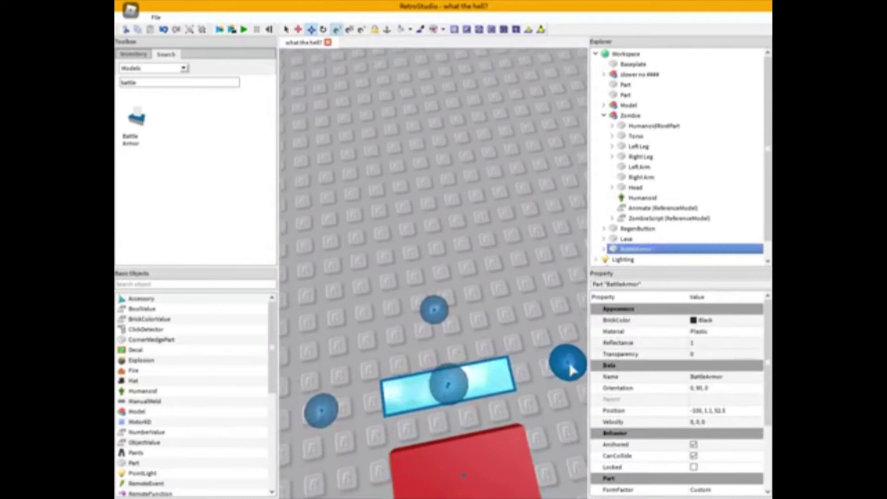
drag(436, 311, 422, 222)
click(485, 192)
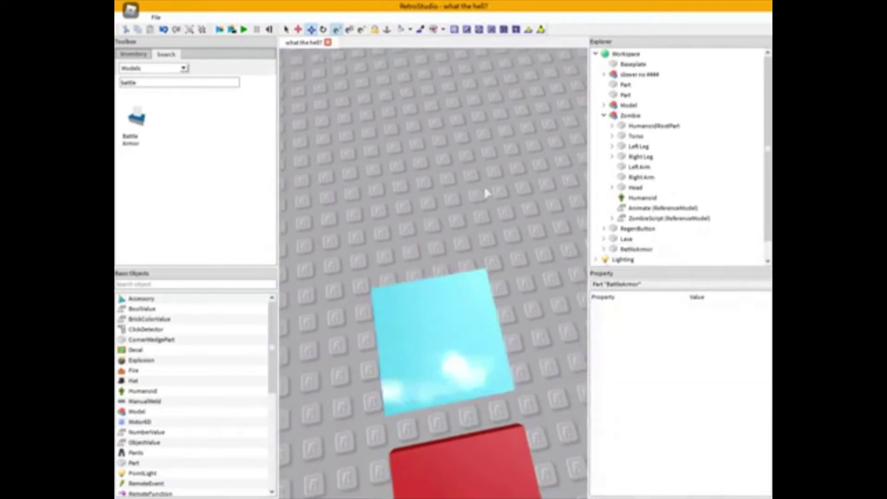
View the three pads together and examine the zombie model from the front
scroll(485, 192, down, 6)
right_drag(484, 192, 448, 199)
scroll(405, 303, up, 4)
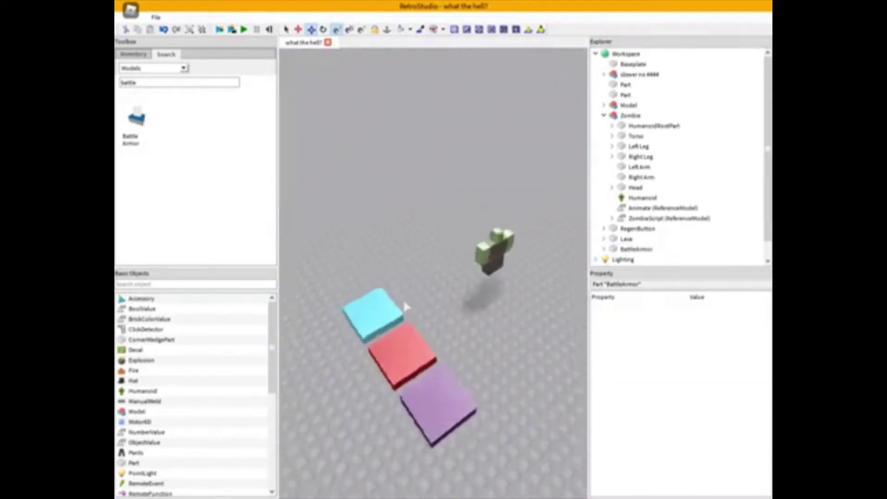
right_drag(404, 302, 419, 301)
scroll(405, 302, down, 4)
scroll(404, 300, up, 3)
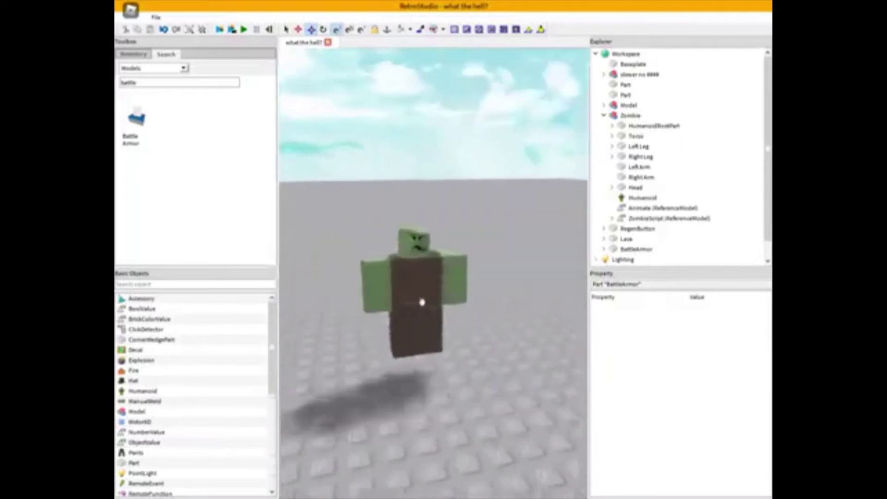
click(420, 302)
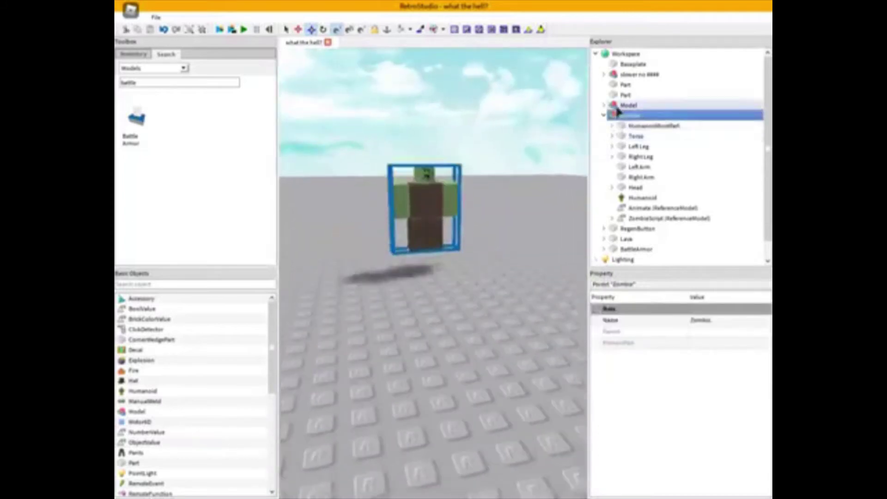
right_drag(504, 178, 483, 193)
scroll(504, 177, up, 3)
scroll(483, 192, down, 4)
click(483, 192)
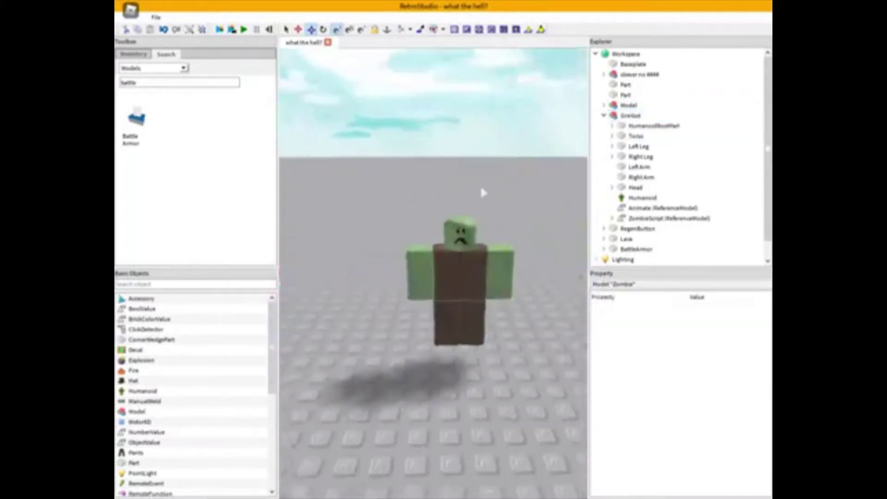
scroll(483, 192, up, 4)
scroll(452, 266, down, 4)
Set the BrickColor of the zombie's Torso, Left Arm and Right Arm to Bright green
click(451, 266)
click(669, 126)
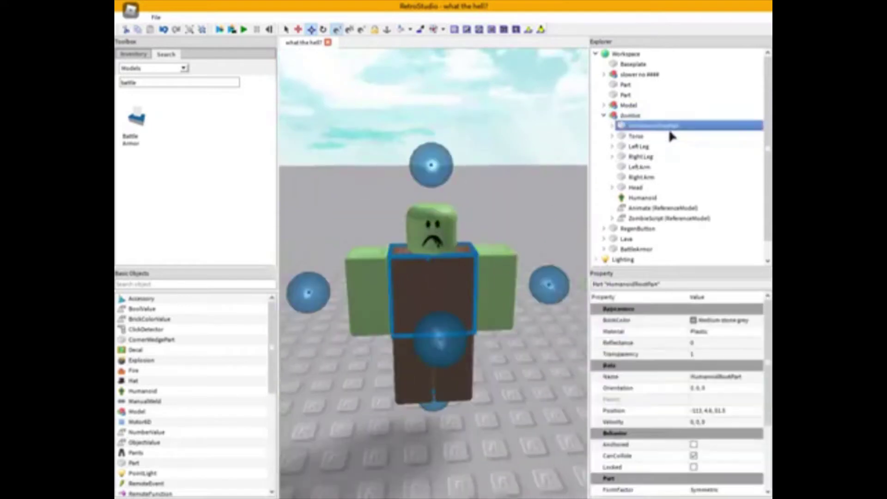
click(680, 137)
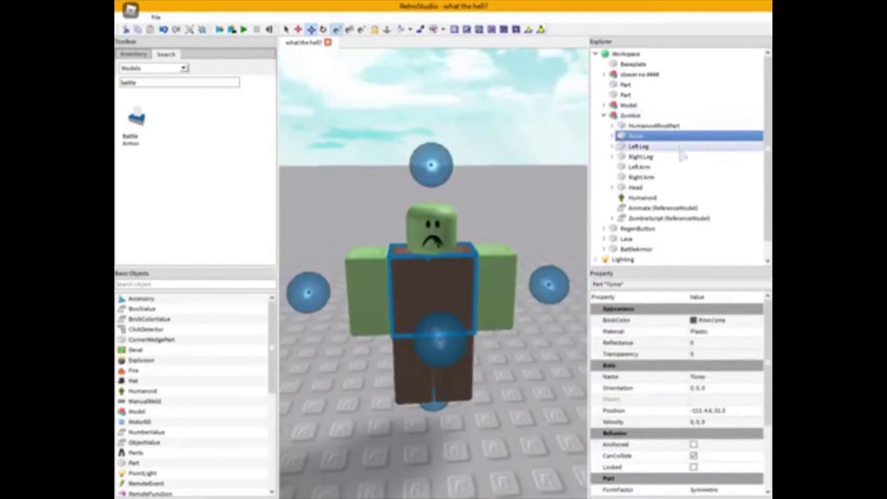
click(673, 169)
shift+click(673, 179)
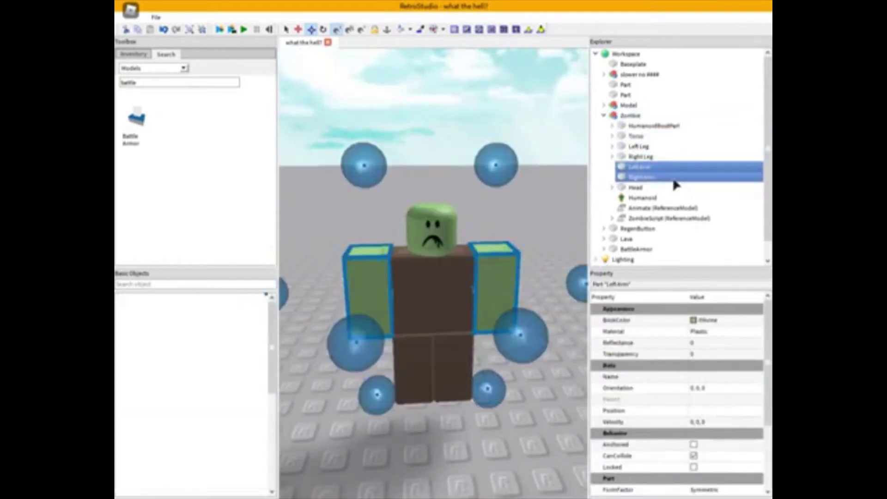
ctrl+click(682, 139)
click(718, 323)
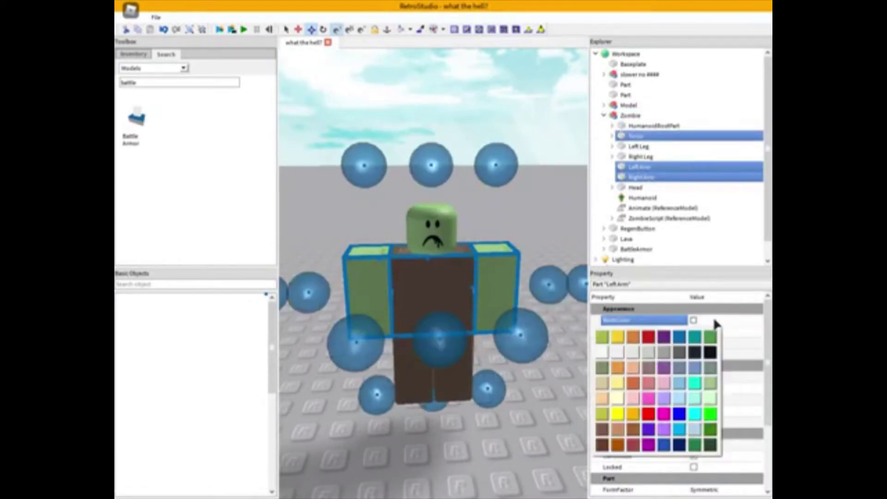
click(711, 338)
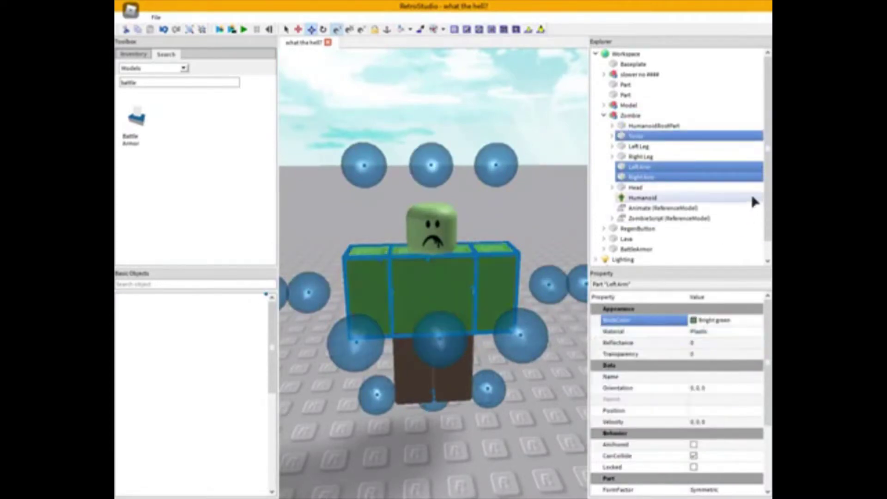
Recolor the zombie's Head to a light peach skin tone and delete its Face decal
click(711, 137)
click(693, 188)
click(711, 320)
click(630, 399)
click(612, 188)
click(641, 217)
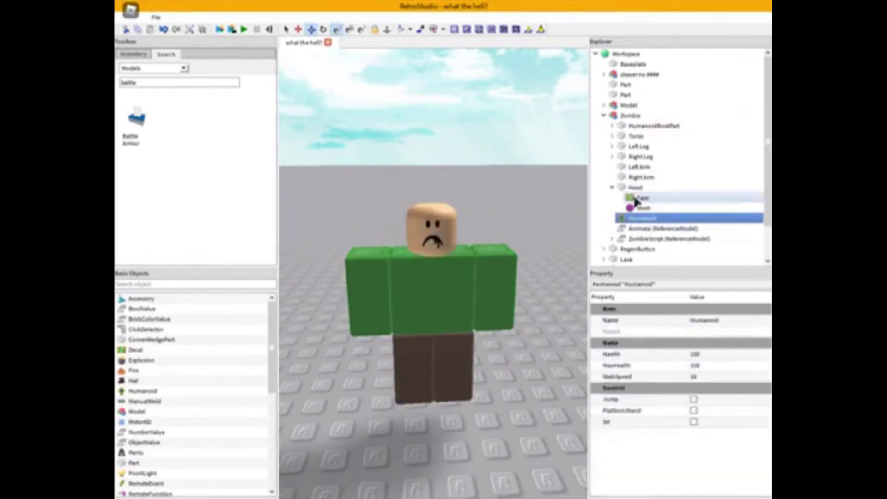
click(636, 198)
key(Delete)
Paste a copy of the Right Arm into the Workspace and rename the copy Fake arm
key(w)
right_drag(564, 281, 520, 202)
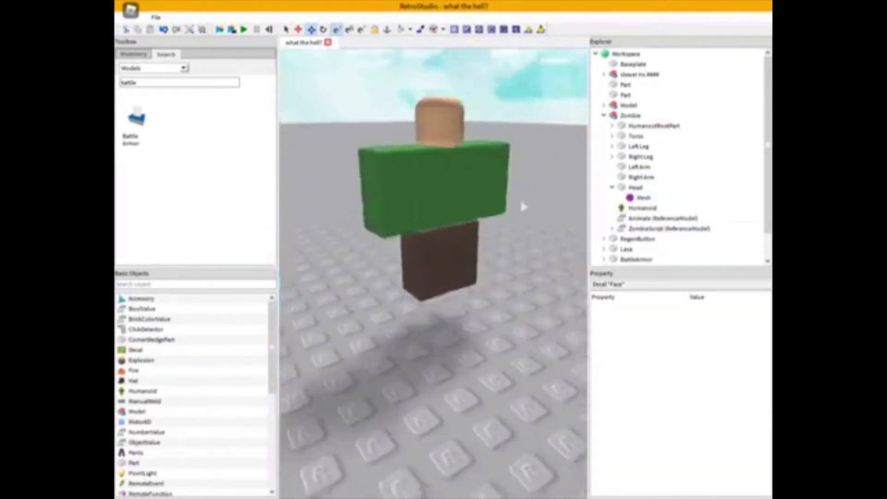
click(641, 177)
key(f)
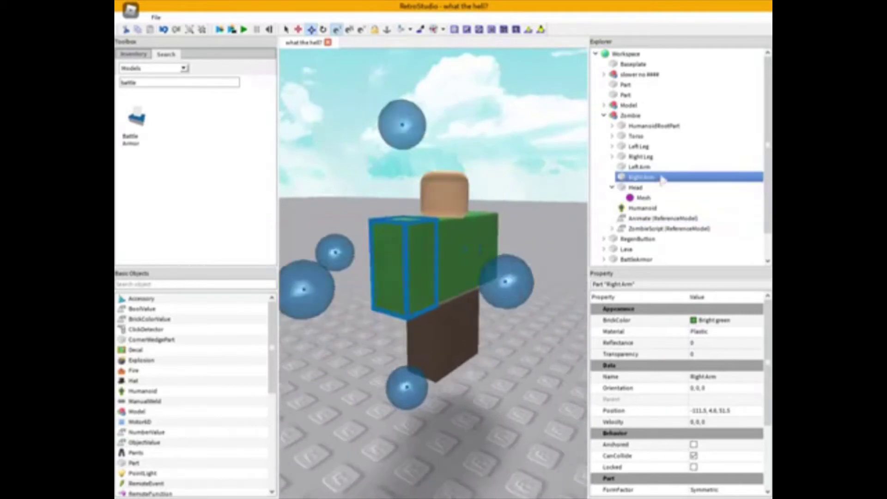
key(ctrl+v)
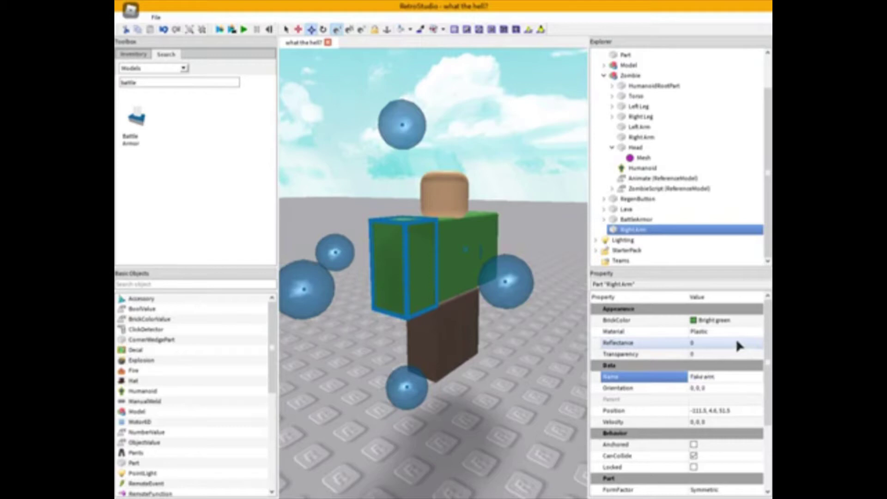
Find the SpecialMesh object with the search term "mesh" and insert it into the Fake arm
key(ctrl+4)
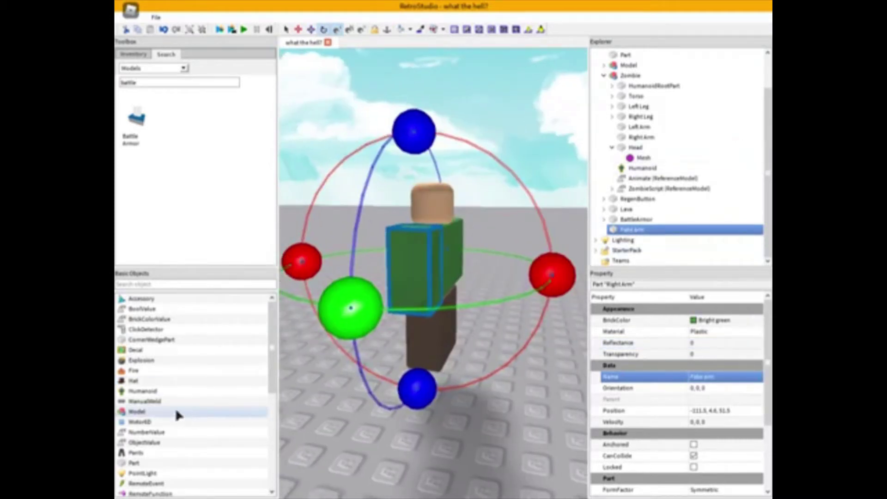
click(131, 285)
text(mesh)
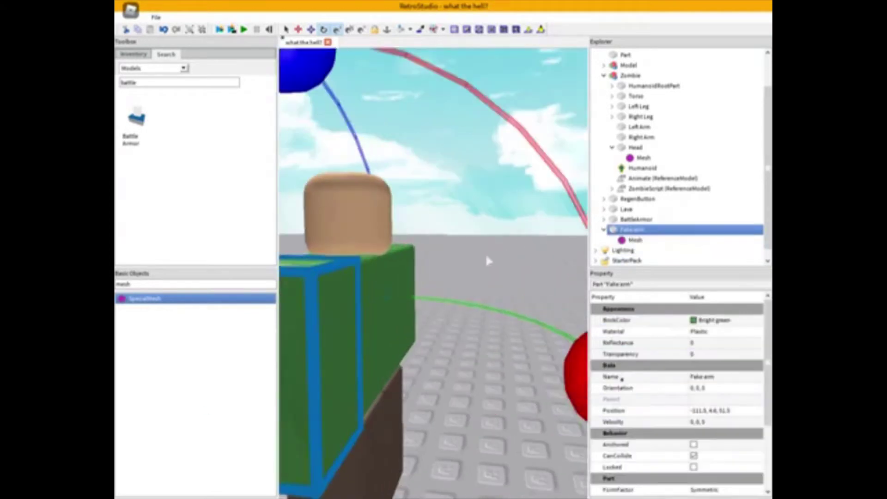
Try to rotate the Fake arm to a horizontal position, then undo the rotation
scroll(488, 260, down, 5)
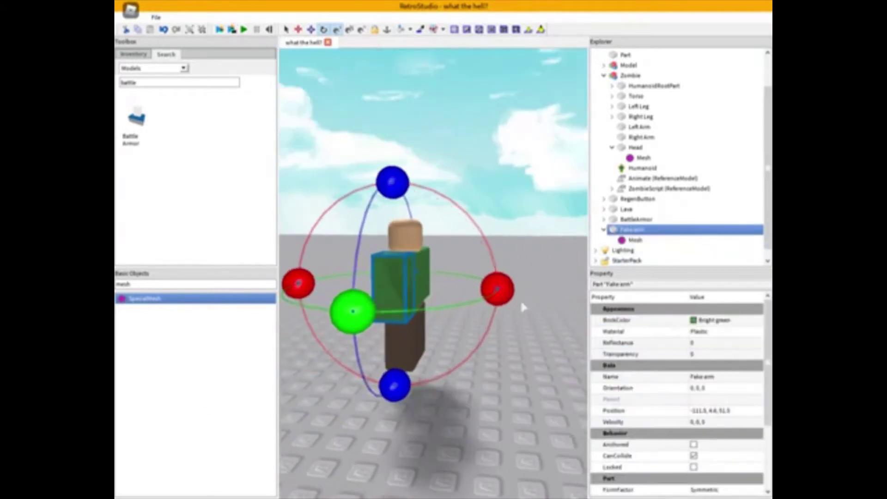
drag(349, 249, 393, 259)
scroll(402, 279, up, 3)
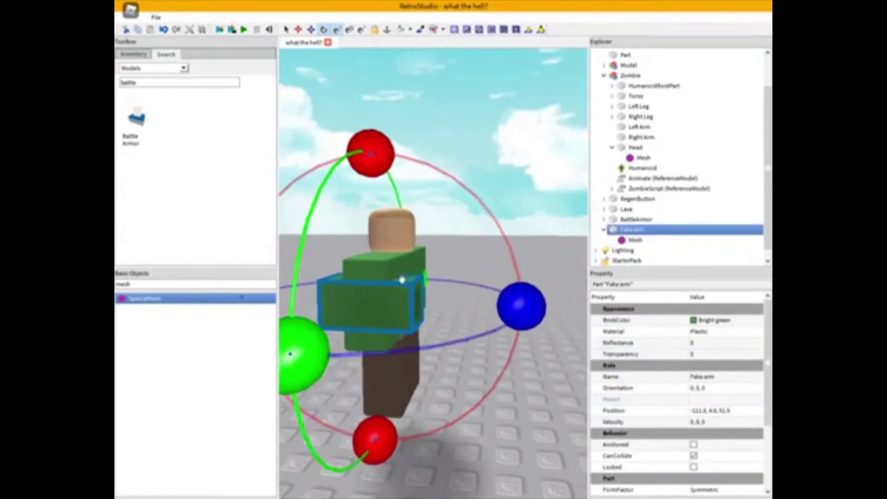
scroll(396, 334, down, 3)
right_drag(396, 334, 392, 303)
drag(391, 303, 432, 306)
right_drag(432, 307, 434, 313)
scroll(433, 312, down, 3)
scroll(485, 168, up, 3)
key(ctrl+z)
right_drag(486, 172, 512, 298)
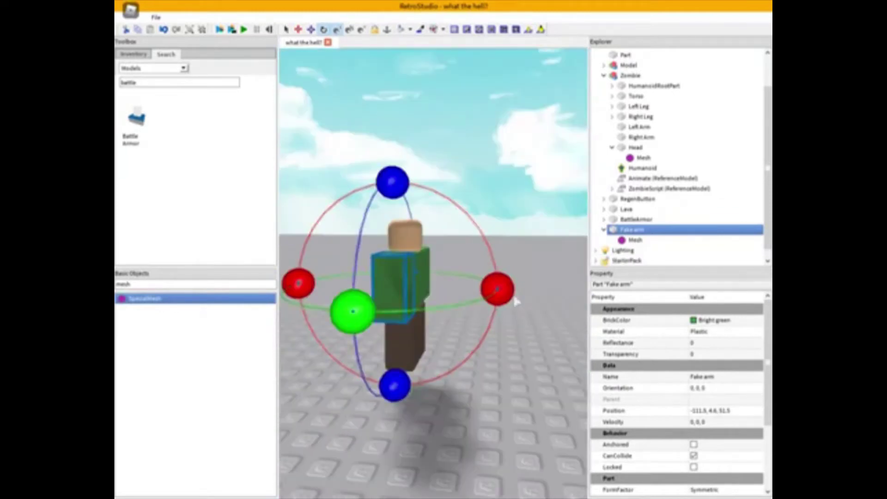
Rotate the Fake arm 90° so it points forward, and shorten it to a block in front of the shoulder
drag(502, 291, 420, 300)
scroll(420, 300, up, 3)
right_drag(420, 301, 467, 258)
click(310, 30)
right_drag(485, 184, 535, 185)
Set the Fake arm mesh's Scale to 1,2,1 and its Offset to 0,0.5,0 so it reaches the shoulder
click(635, 240)
click(747, 376)
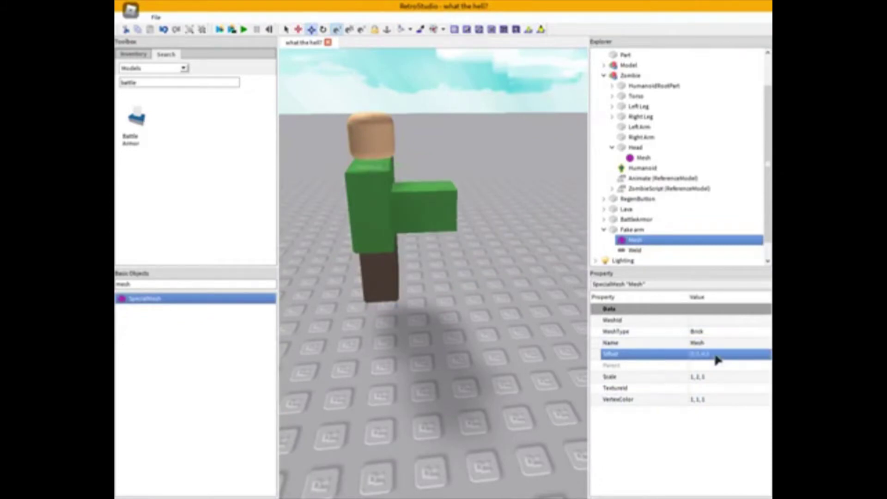
key(Left)
key(Left)
key(Left)
text(.5)
key(Return)
right_drag(443, 300, 384, 221)
click(441, 273)
click(384, 221)
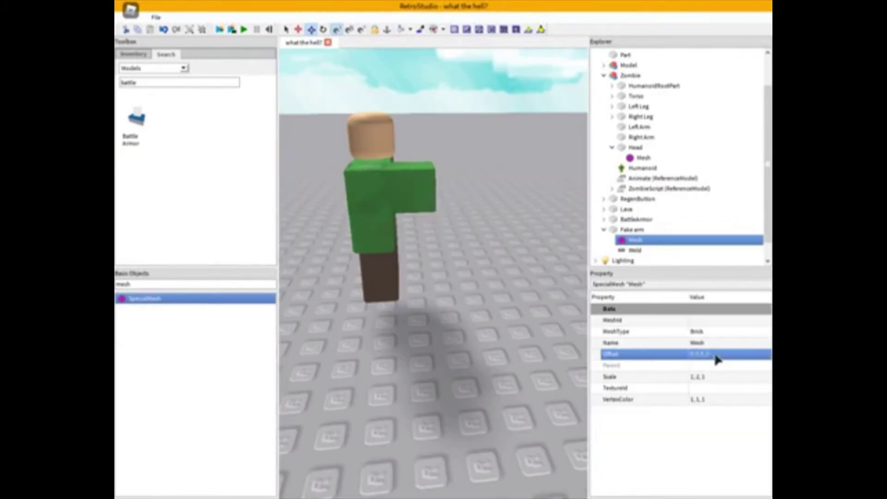
Inspect how the Fake arm meets the shoulder and torso, using a surface tool to highlight faces up close
right_drag(481, 300, 442, 275)
scroll(441, 275, up, 3)
scroll(441, 275, down, 5)
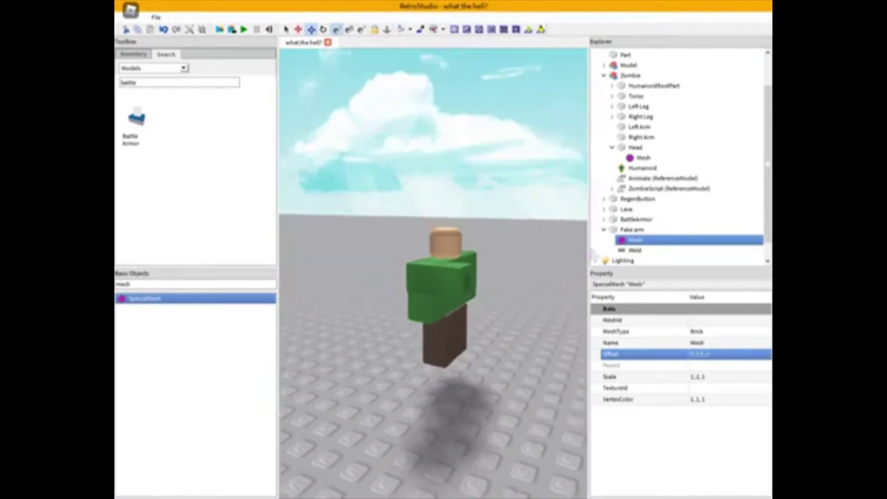
click(668, 232)
click(448, 356)
scroll(496, 359, up, 5)
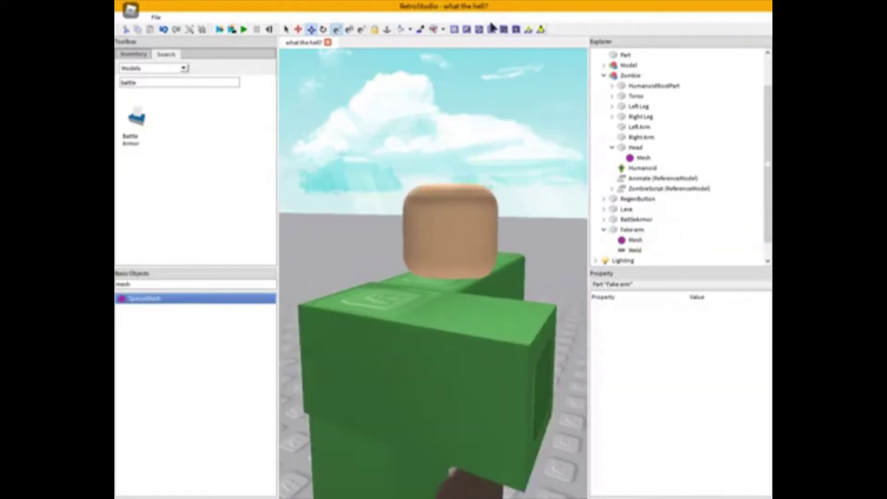
click(480, 29)
right_drag(457, 235, 456, 235)
scroll(454, 234, up, 10)
scroll(457, 235, down, 4)
scroll(457, 233, up, 5)
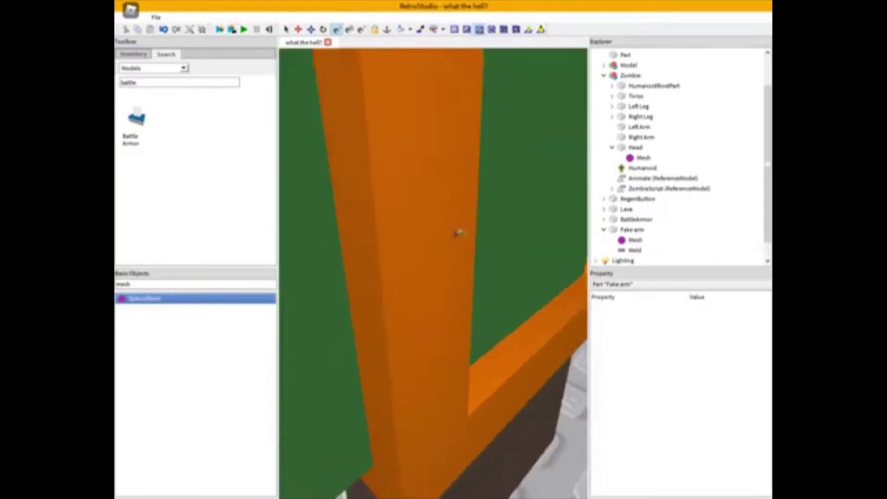
scroll(458, 234, down, 8)
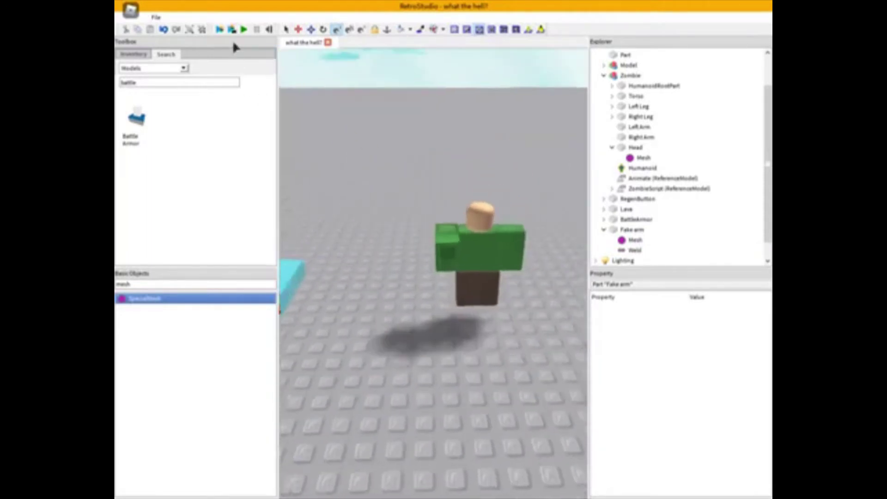
Move the Fake arm into the Zombie model and expand it to show its Mesh and Weld
scroll(308, 34, down, 3)
click(297, 31)
right_drag(373, 162, 525, 182)
scroll(373, 163, up, 3)
scroll(527, 187, down, 3)
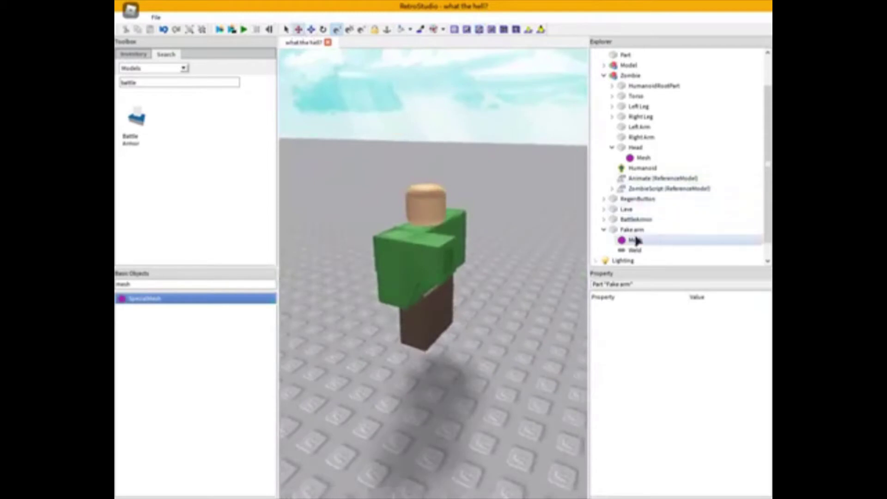
drag(632, 229, 663, 88)
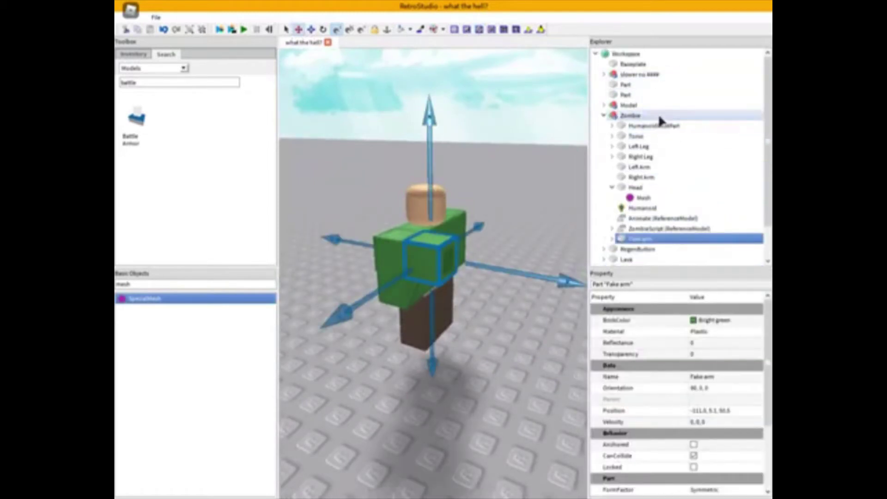
scroll(658, 134, down, 2)
click(612, 199)
scroll(526, 220, down, 3)
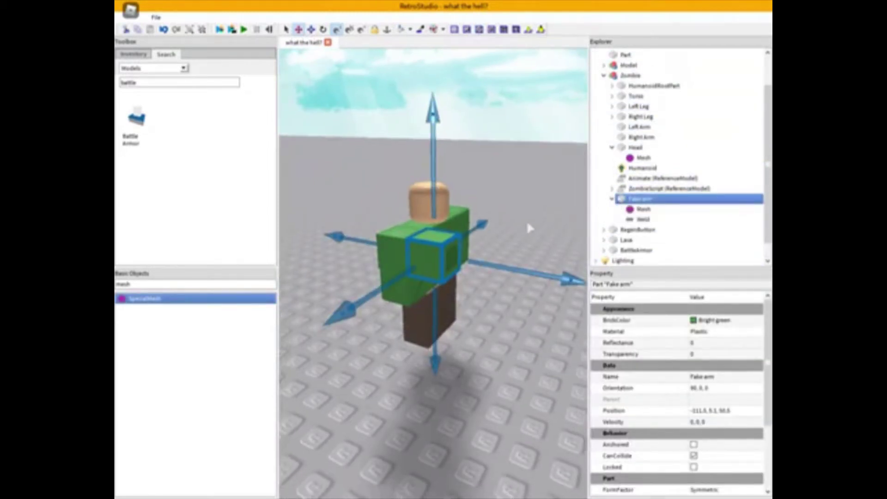
Hide the original Right Arm by setting its Transparency to 1, and deselect it
click(644, 210)
scroll(528, 247, up, 3)
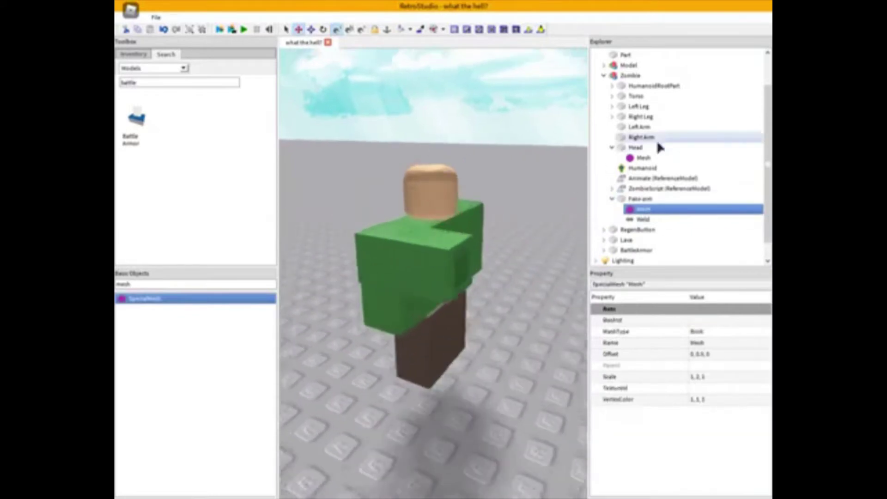
click(642, 137)
click(725, 353)
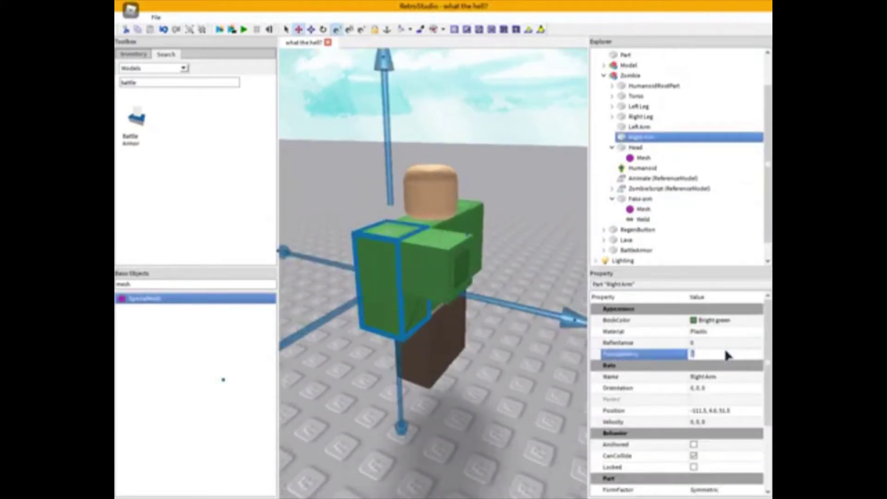
text(1)
key(Return)
click(470, 375)
Duplicate the Fake arm and reposition the copy at the front of the figure, then deselect it
right_drag(470, 375, 468, 371)
scroll(469, 375, down, 4)
scroll(469, 375, up, 5)
scroll(470, 375, down, 5)
key(a)
key(w)
key(s)
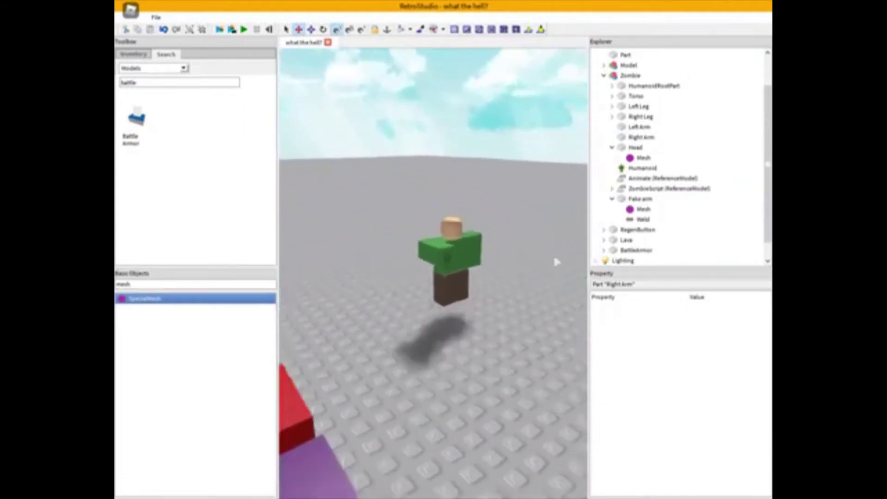
click(645, 199)
scroll(469, 247, up, 3)
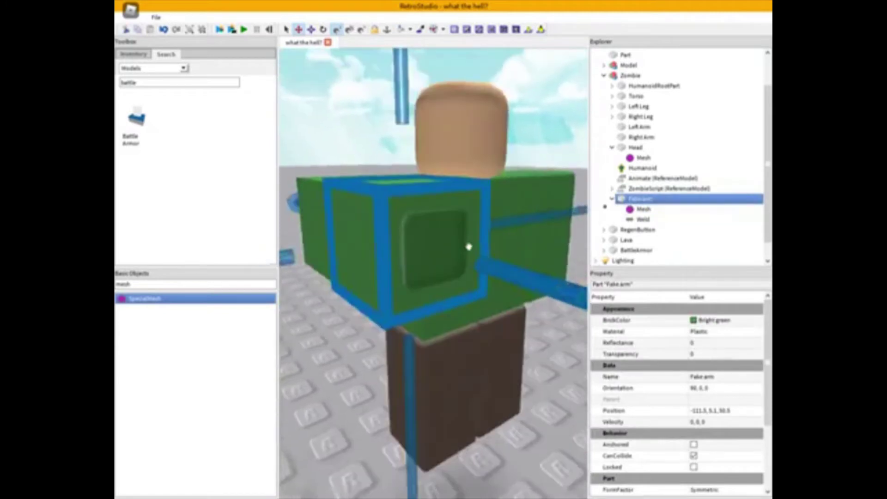
key(ctrl+d)
right_drag(406, 233, 388, 233)
scroll(388, 232, down, 2)
drag(425, 276, 462, 273)
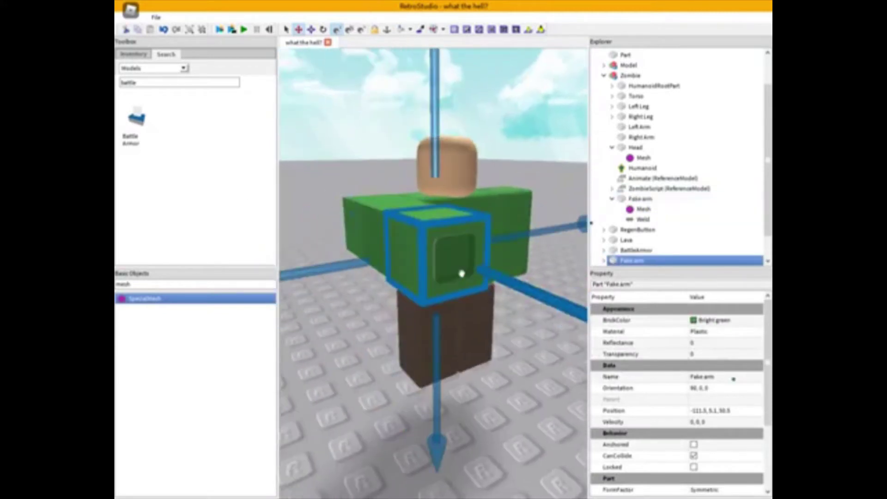
right_drag(464, 274, 467, 281)
scroll(467, 280, down, 5)
click(511, 312)
scroll(487, 252, up, 6)
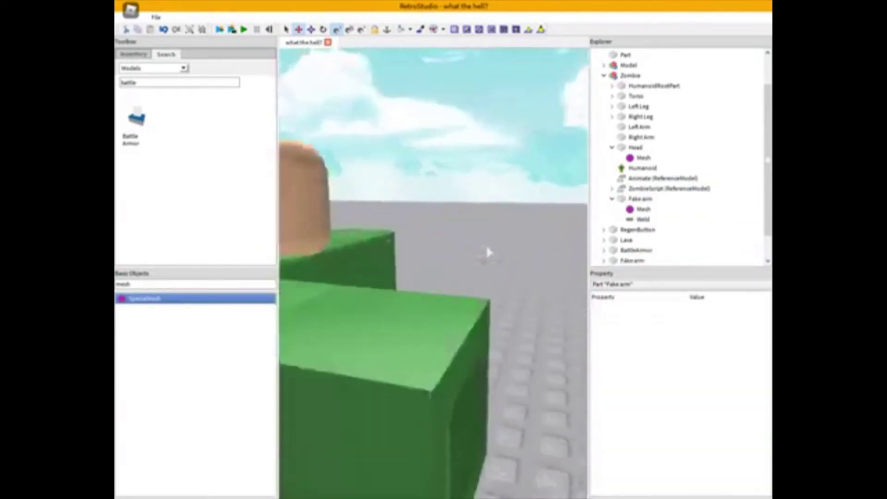
scroll(487, 253, down, 5)
click(473, 286)
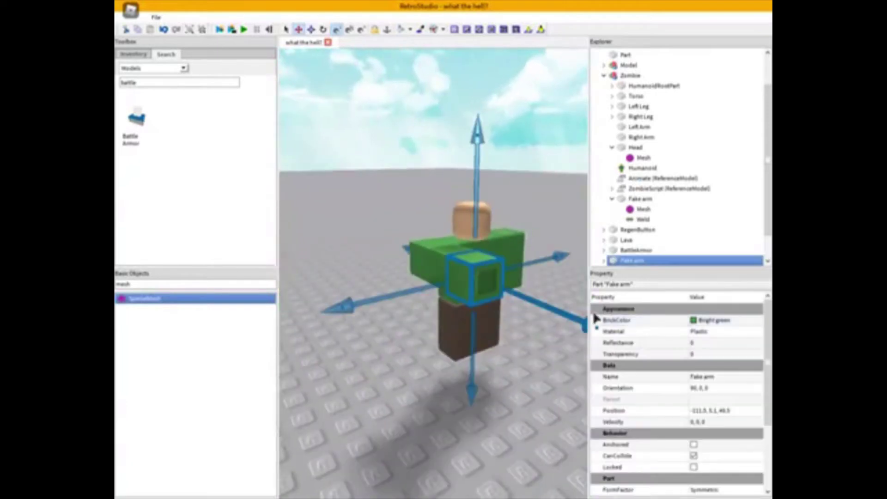
scroll(471, 258, up, 1)
scroll(479, 352, down, 5)
click(513, 406)
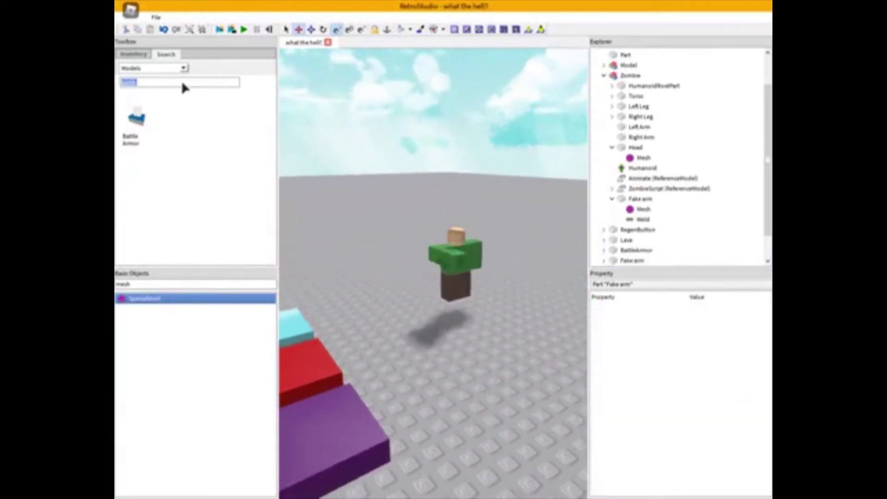
Search the model library for "sli" and insert the Slingshot
text(sligns)
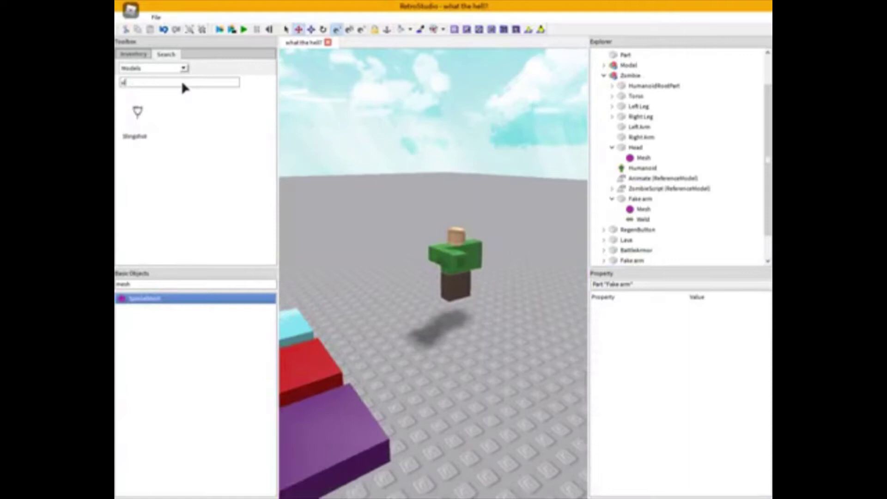
key(BackSpace)
key(BackSpace)
key(BackSpace)
click(136, 134)
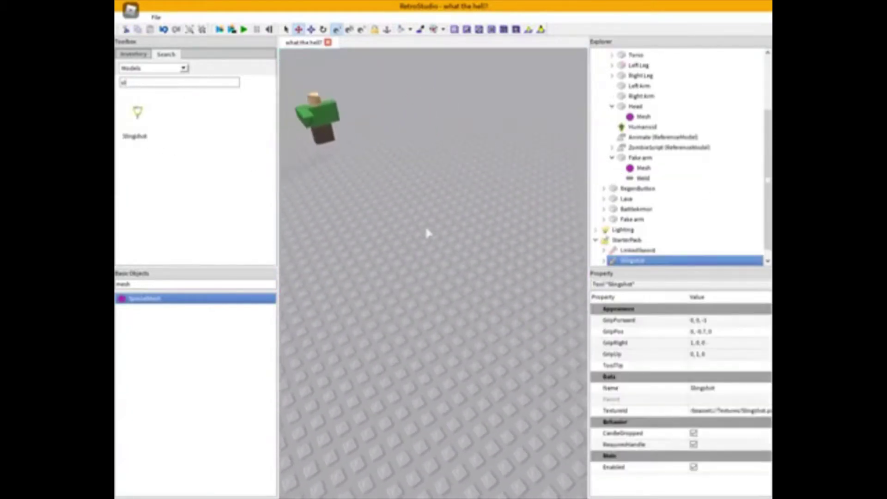
Expand the Slingshot tool and its Handle in StarterPack, and select the Handle's Mesh
click(602, 260)
click(639, 210)
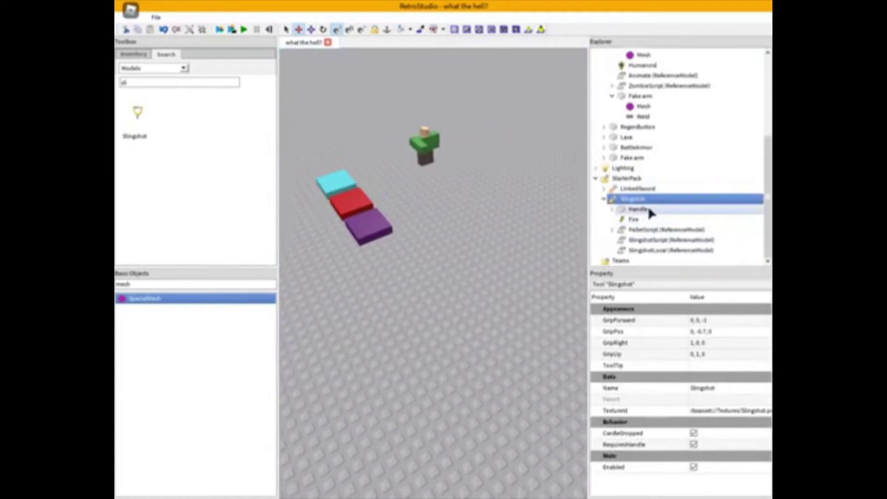
click(638, 219)
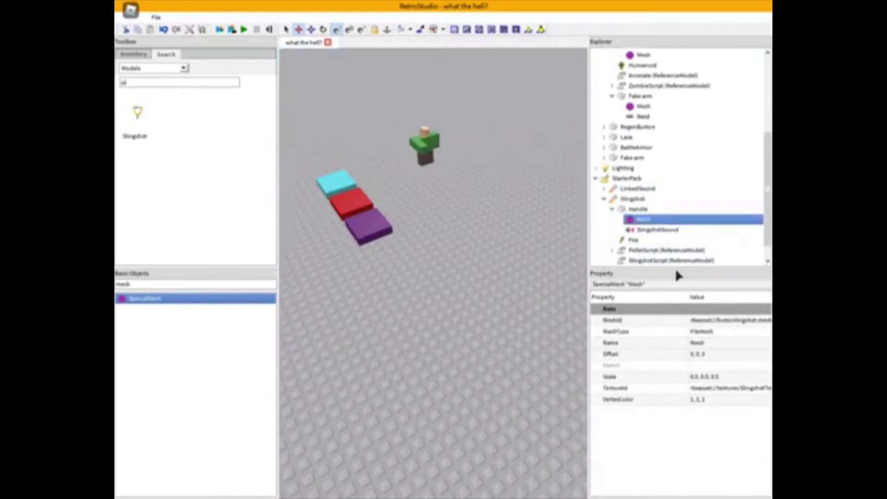
Expand the copied Fake arm to show its Mesh, and move the copy into the Zombie model
click(631, 157)
right_drag(567, 246, 485, 208)
click(604, 158)
click(643, 168)
click(640, 159)
scroll(641, 159, down, 1)
drag(639, 127, 685, 118)
Move the Slingshot Handle's Mesh into the copied Fake arm and delete the arm's original Mesh
scroll(647, 210, down, 2)
right_drag(507, 221, 512, 259)
click(644, 218)
click(706, 320)
scroll(685, 203, down, 4)
click(685, 203)
key(ctrl+x)
right_click(648, 105)
click(691, 134)
click(721, 117)
key(Delete)
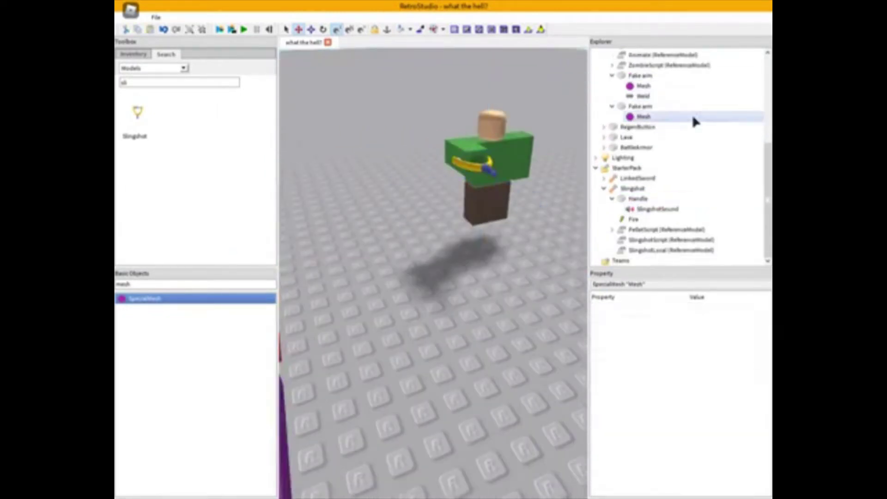
click(721, 107)
Rotate the copied Fake arm so the slingshot stands upright with its fork facing the figure and its handle pointing outward
click(322, 29)
right_drag(397, 239, 444, 230)
click(501, 249)
scroll(647, 161, down, 1)
click(640, 146)
right_drag(508, 194, 434, 203)
drag(394, 259, 494, 166)
key(ctrl+z)
right_drag(494, 167, 479, 221)
drag(479, 221, 466, 351)
right_drag(466, 351, 243, 351)
right_drag(461, 258, 429, 286)
drag(430, 241, 408, 299)
right_drag(407, 299, 492, 337)
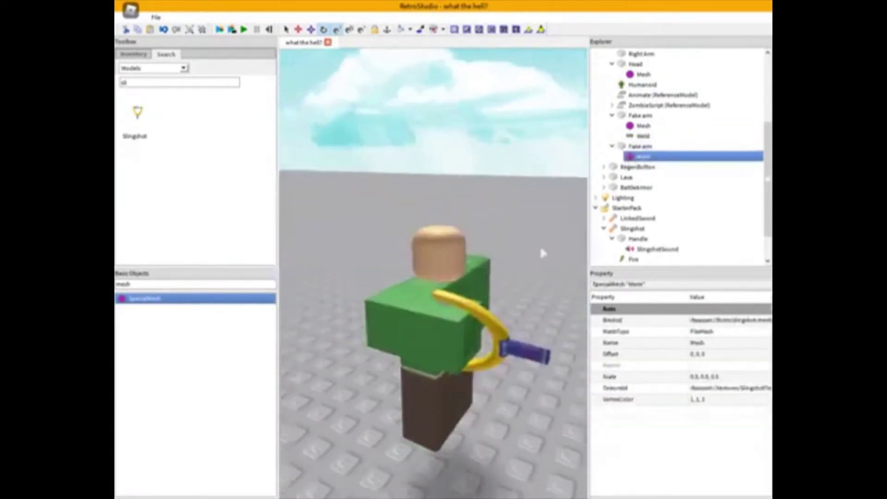
Set the slingshot mesh's Scale to 1.5, 0.5, 1 to stretch it into a bow shape
click(738, 376)
text(10,1,1)
key(Return)
click(705, 376)
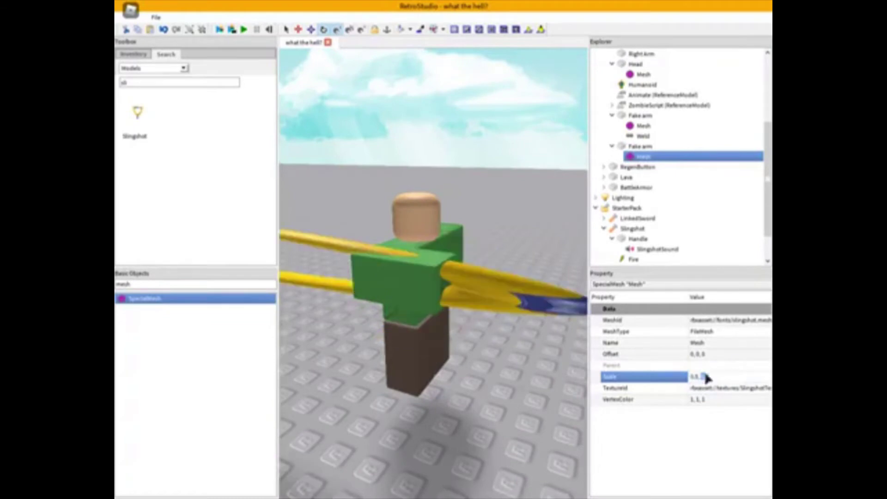
text(1.5,0.5,1)
key(Return)
Set the bow mesh's TextureId to rbxassetid://0 and change its VertexColor
right_drag(568, 353, 443, 355)
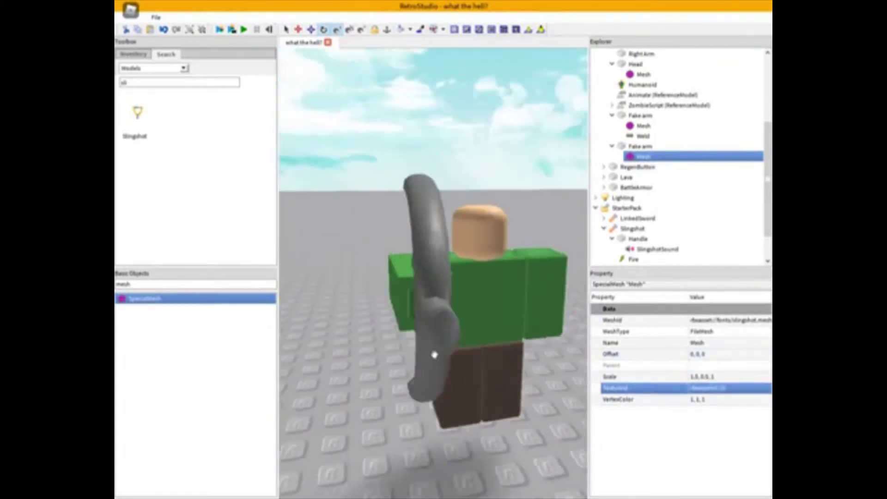
right_drag(434, 355, 490, 344)
click(701, 403)
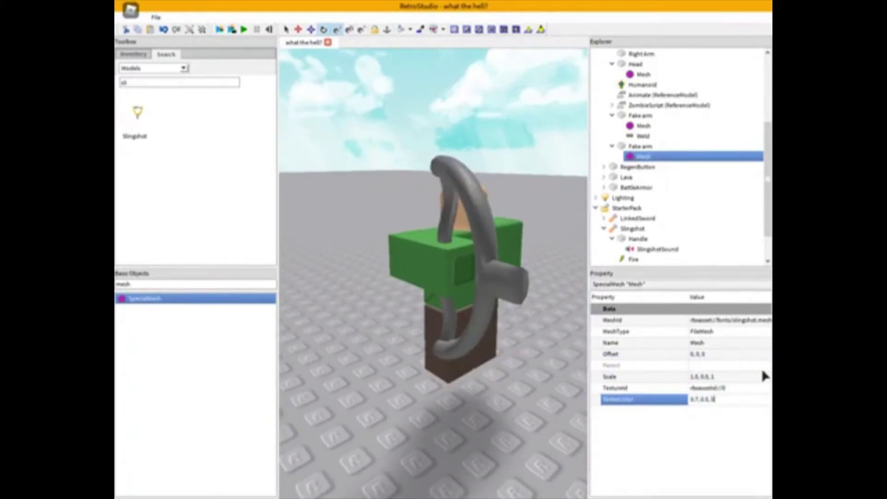
key(Return)
Give the copied Fake arm a wood-grain material and a dark brown BrickColor, and deselect it
right_drag(550, 319, 507, 317)
scroll(507, 317, up, 3)
click(641, 146)
click(721, 331)
click(709, 394)
scroll(462, 300, down, 3)
click(725, 320)
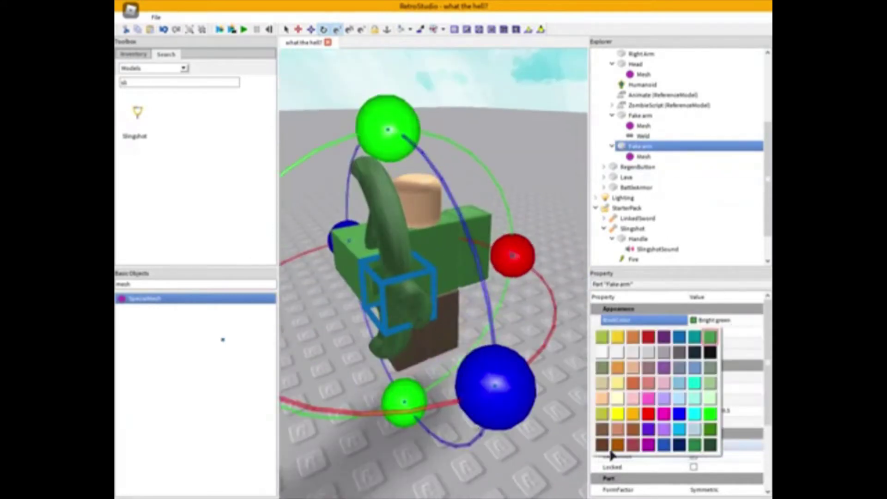
click(604, 446)
click(538, 457)
right_drag(538, 457, 539, 458)
Inspect the brown bow and how it meets the Fake arm from several sides, using a surface tool up close
scroll(539, 457, up, 4)
scroll(539, 458, down, 6)
key(w)
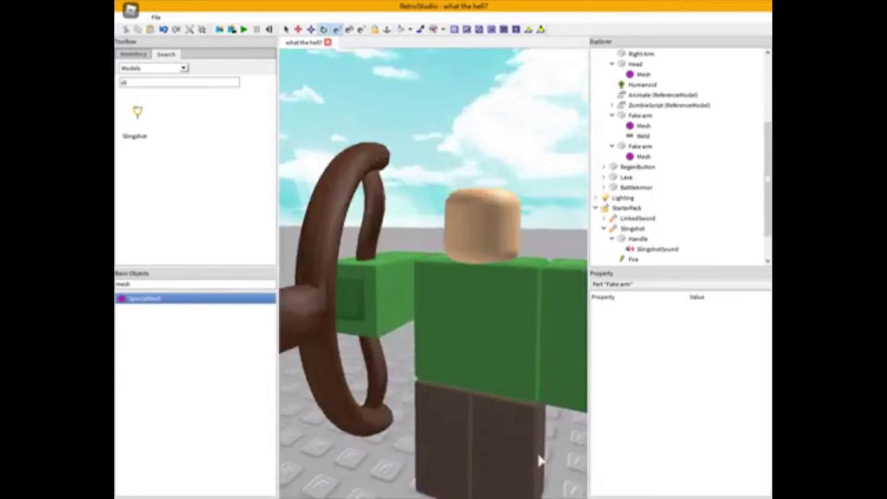
scroll(485, 390, down, 8)
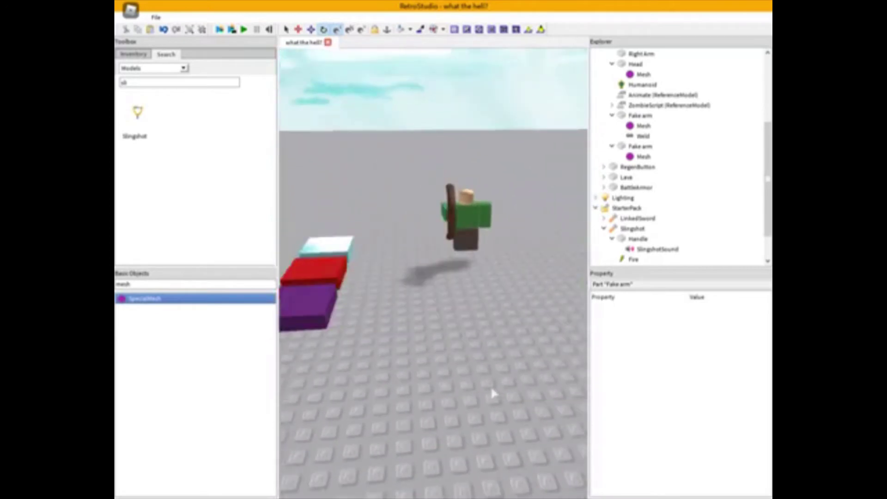
right_drag(493, 393, 494, 393)
scroll(494, 393, up, 4)
click(430, 322)
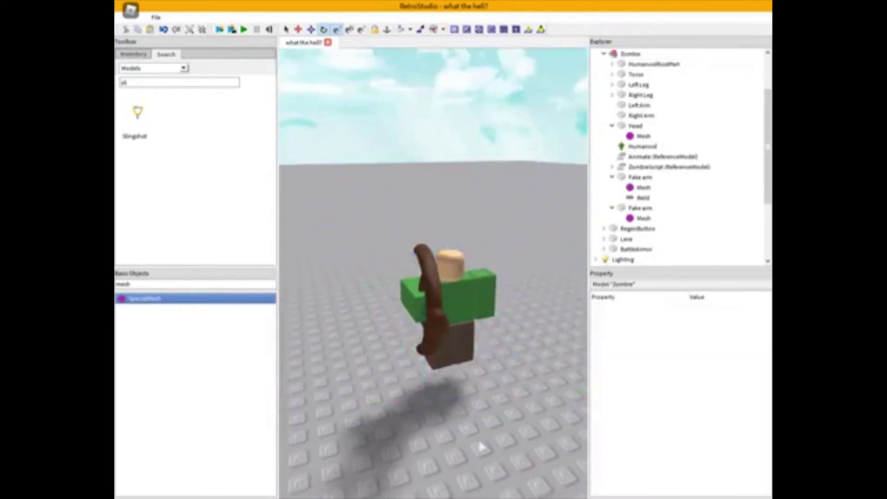
right_drag(429, 322, 481, 434)
scroll(476, 423, down, 4)
scroll(451, 378, up, 7)
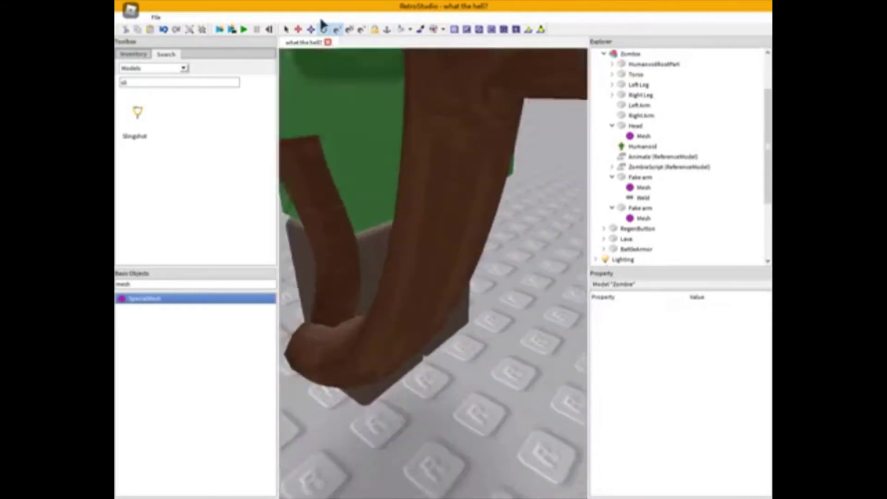
scroll(365, 39, down, 5)
scroll(461, 40, up, 3)
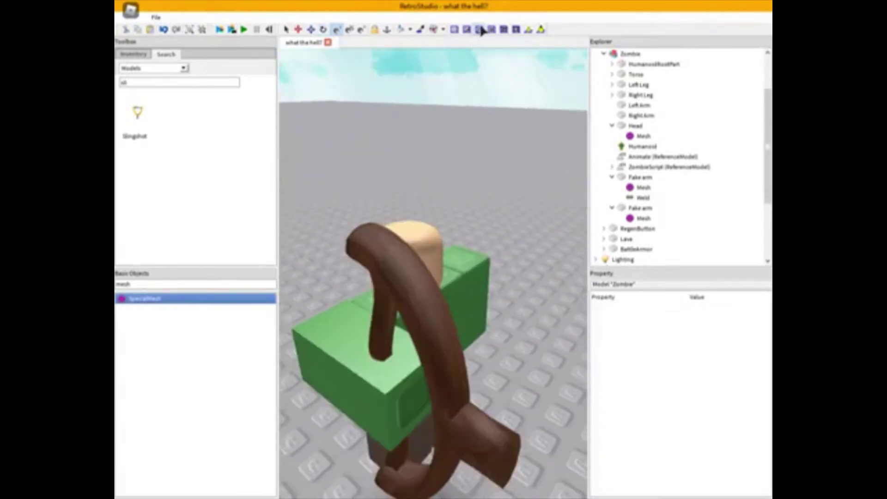
click(480, 30)
right_drag(456, 186, 456, 186)
scroll(455, 185, up, 4)
scroll(456, 186, down, 5)
Move the purple RegenButton pad away from the lava pad to the ground beside the Zombie
click(298, 30)
click(416, 319)
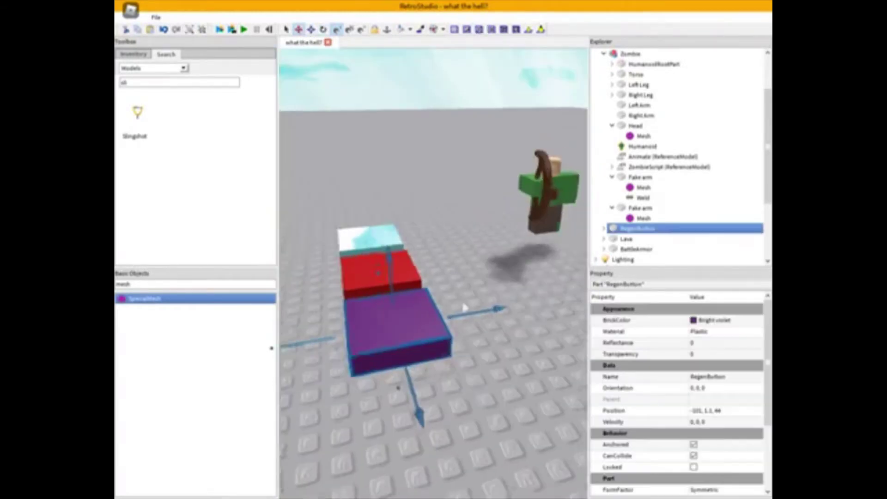
scroll(498, 345, down, 3)
click(498, 345)
scroll(443, 341, up, 3)
click(413, 339)
right_drag(414, 339, 449, 322)
scroll(450, 318, down, 5)
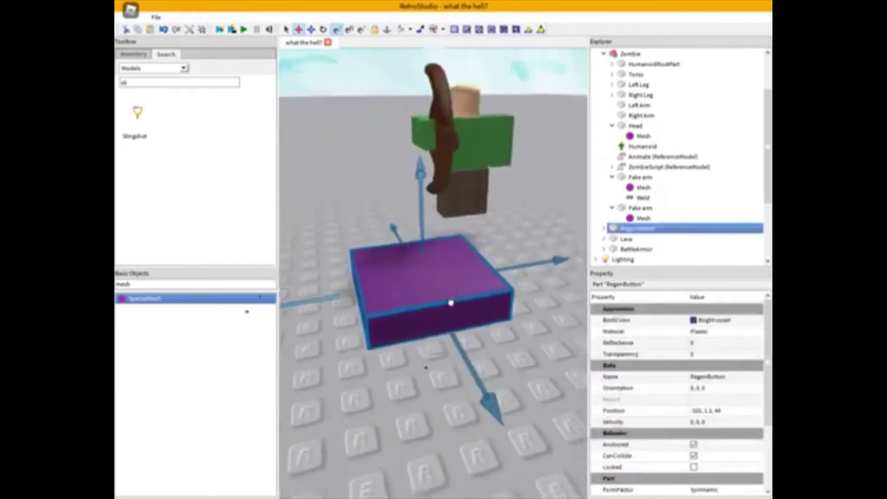
Recolor the RegenButton pad Bright yellow and rename it Range
scroll(497, 293, up, 4)
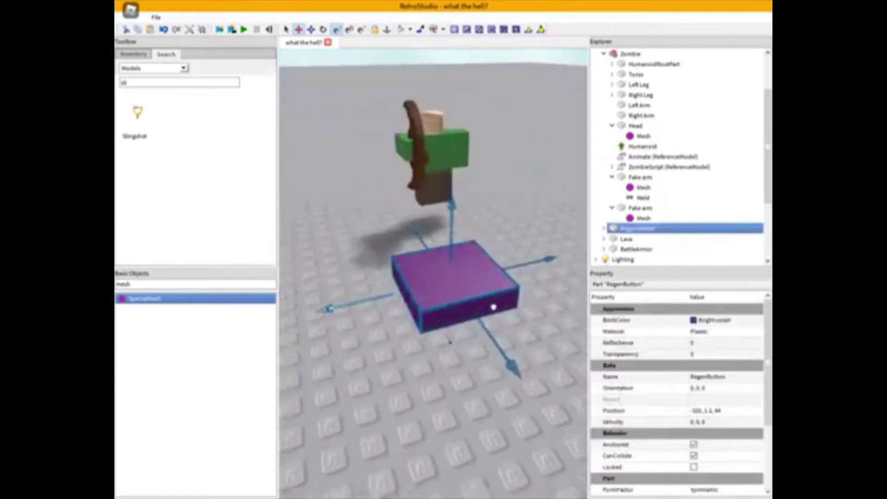
drag(493, 306, 475, 396)
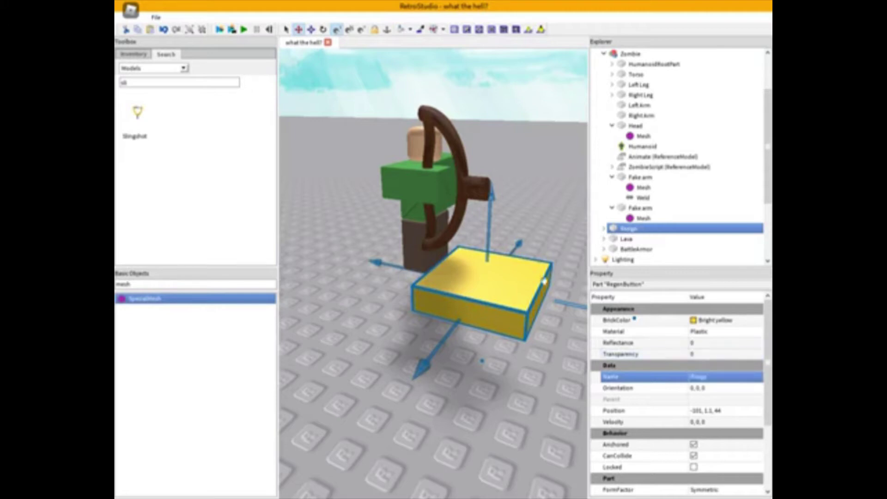
right_drag(544, 280, 497, 273)
key(w)
key(s)
key(w)
Expand the Zombie's ZombieScript and set its FollowRange value to 40
click(682, 168)
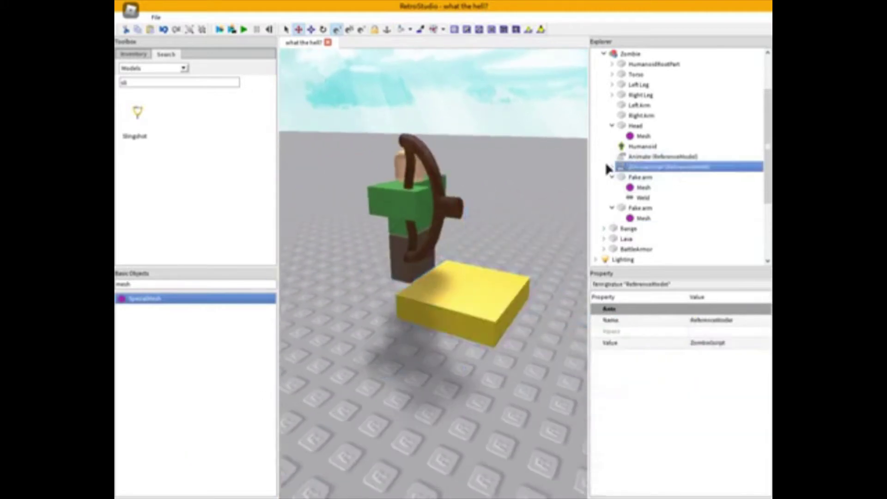
click(611, 167)
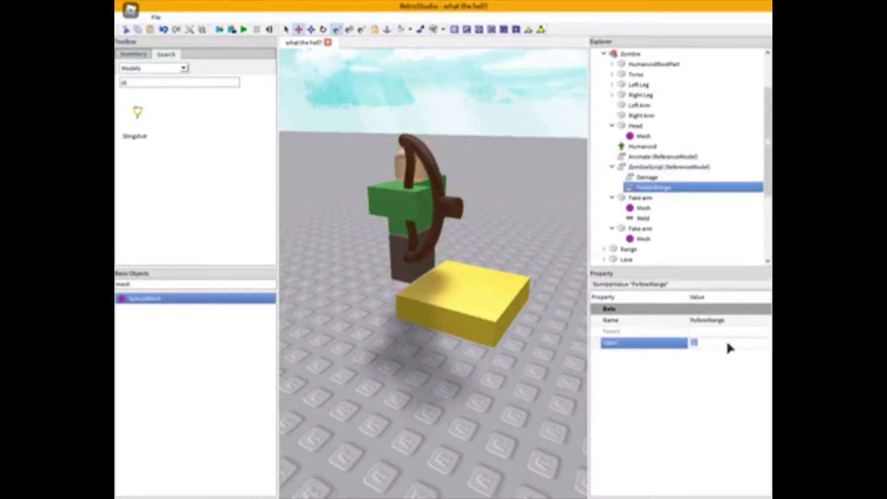
click(731, 340)
text(40)
key(Return)
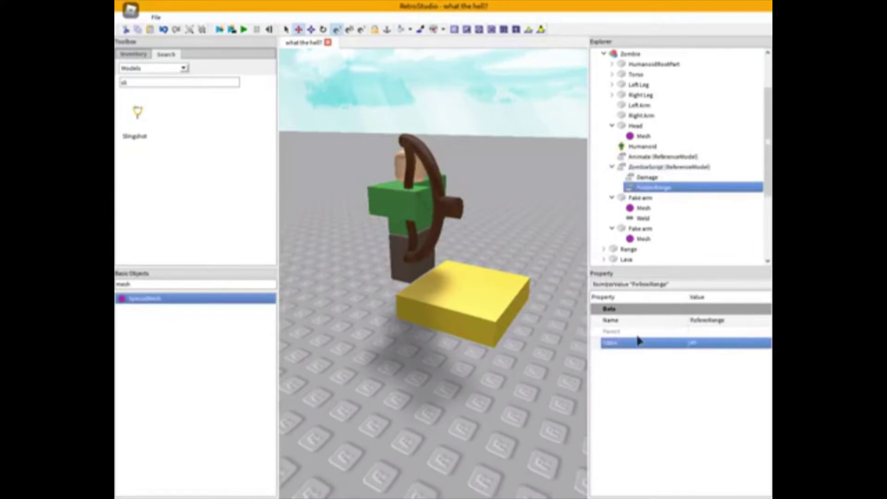
Check the Range pad and the script's Damage value, and set FollowRange to 20
right_drag(517, 314, 474, 306)
key(w)
key(s)
key(w)
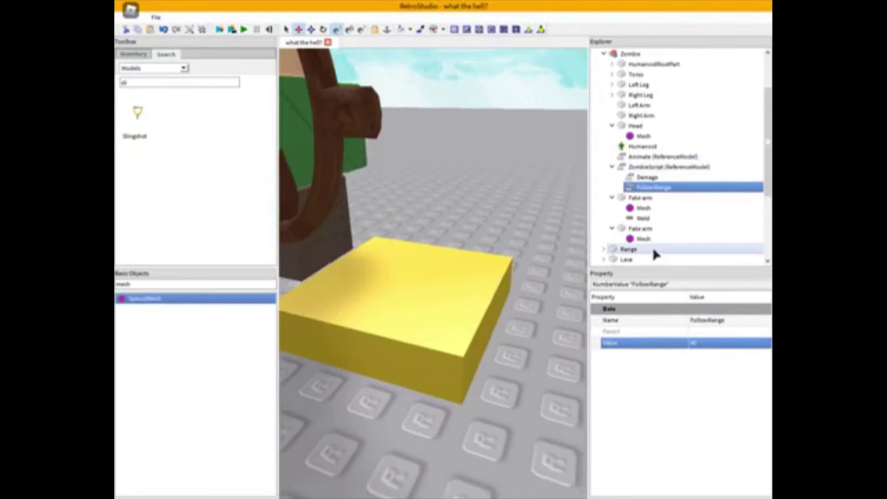
click(660, 249)
click(647, 178)
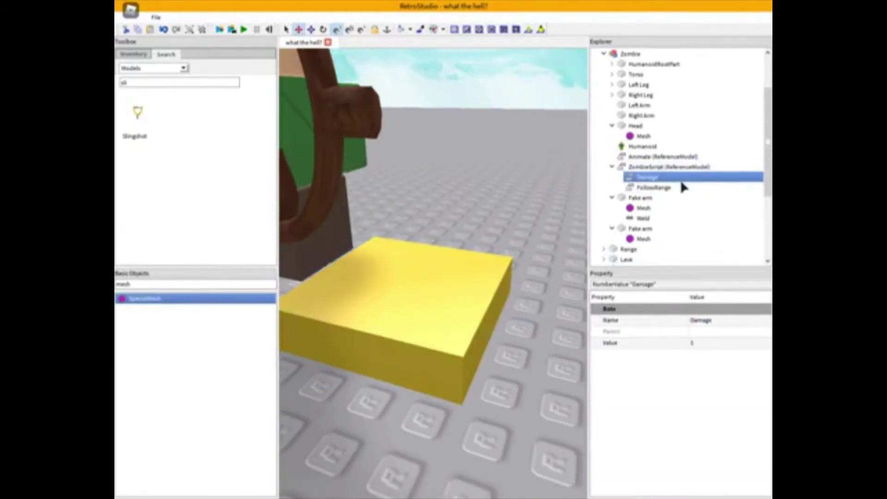
key(Return)
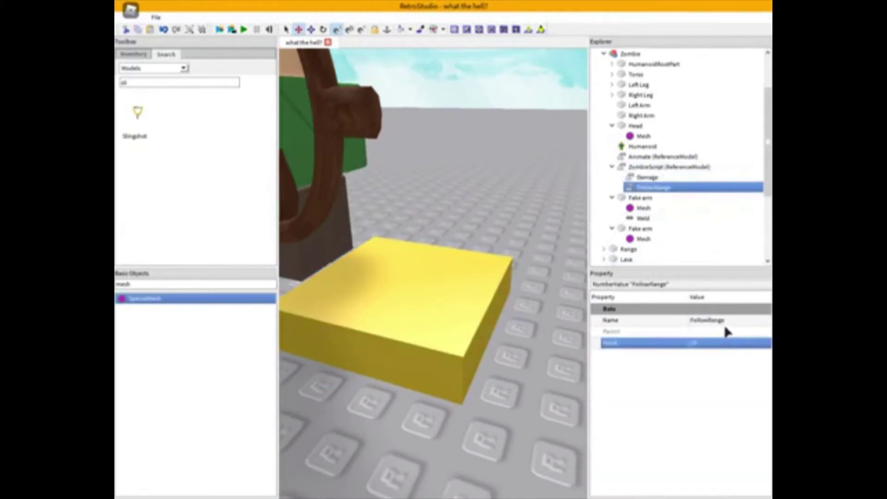
Review the FollowRange value under ZombieScript against the yellow Range pad
click(660, 249)
key(f)
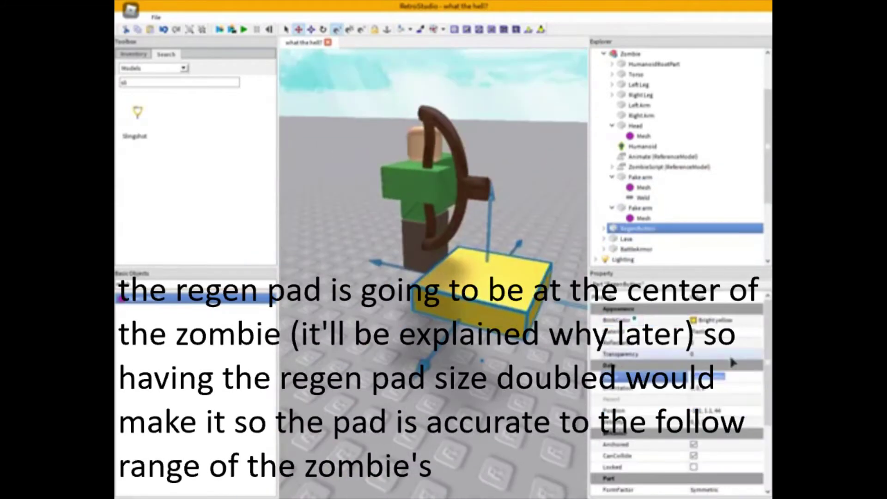
click(616, 167)
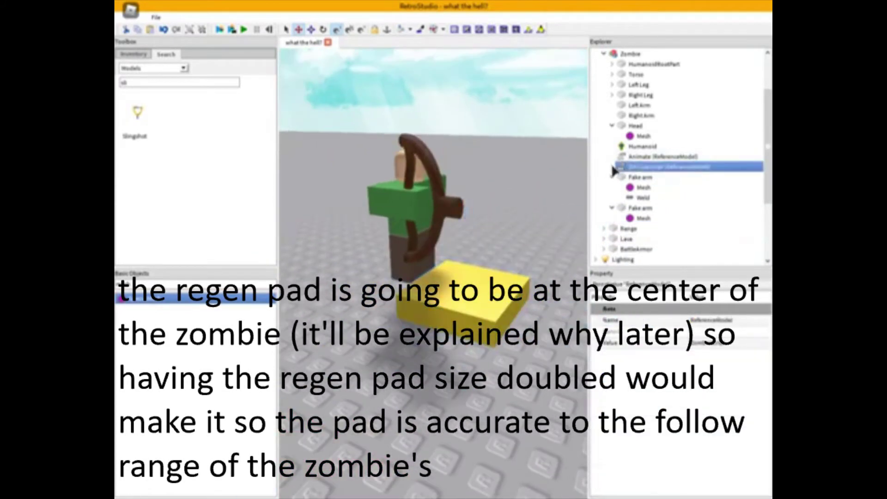
click(612, 167)
click(653, 187)
key(w)
key(s)
Set the Range pad's Size to 4, 1, 40 and center the pad beneath the Zombie
click(659, 249)
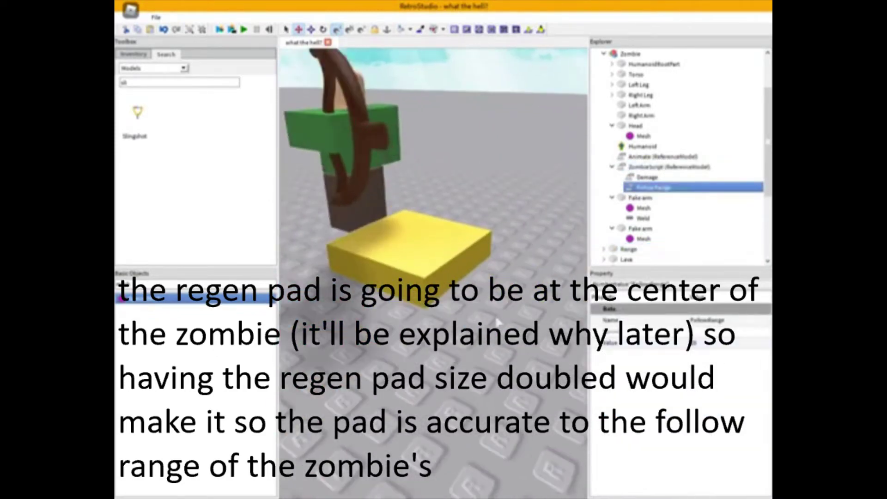
scroll(668, 231, down, 2)
scroll(677, 402, down, 3)
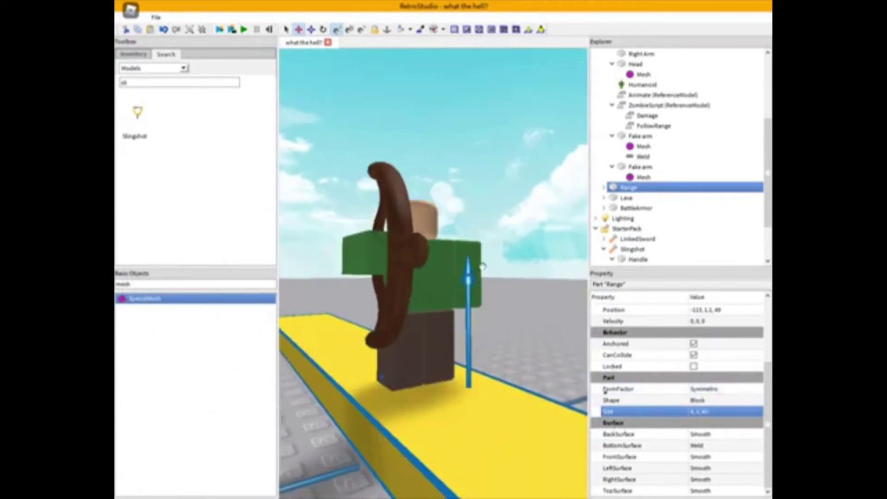
Raise the Range pad to a height of about 4.1, level with the Zombie's torso
drag(482, 266, 480, 180)
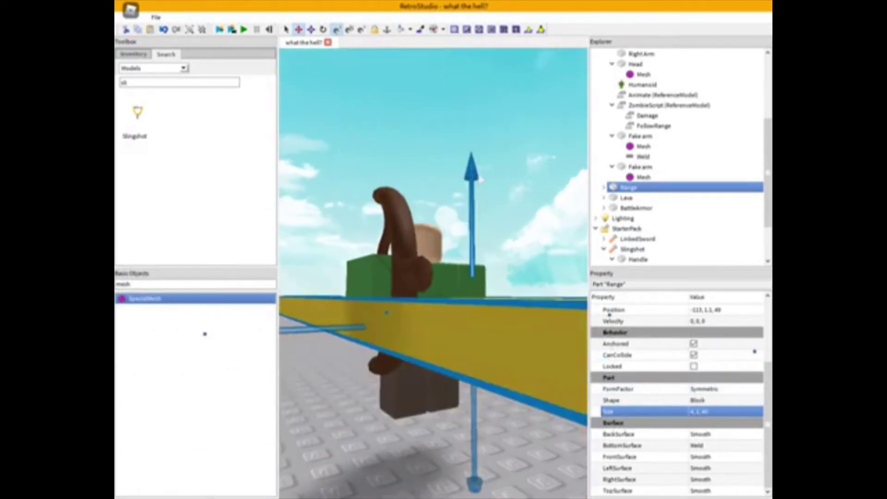
click(469, 179)
scroll(469, 178, down, 4)
scroll(469, 178, up, 4)
Inspect the underside of the Range pad where it meets the Zombie's legs, using a surface tool
right_drag(469, 178, 367, 113)
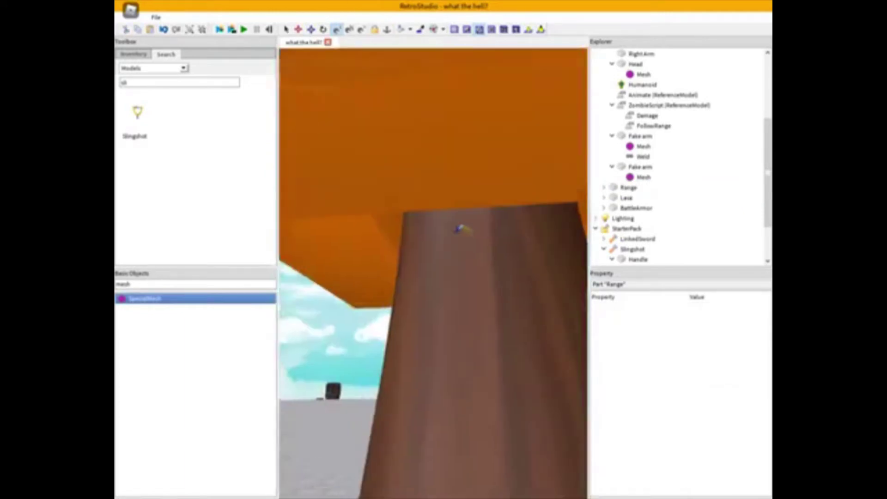
right_drag(462, 228, 380, 115)
scroll(462, 228, down, 3)
scroll(452, 206, down, 5)
scroll(380, 115, down, 2)
scroll(425, 210, up, 4)
right_drag(425, 210, 461, 197)
scroll(415, 199, down, 4)
key(w)
Select the yellow Range pad for moving and switch the drag grid to the finer increment
click(297, 30)
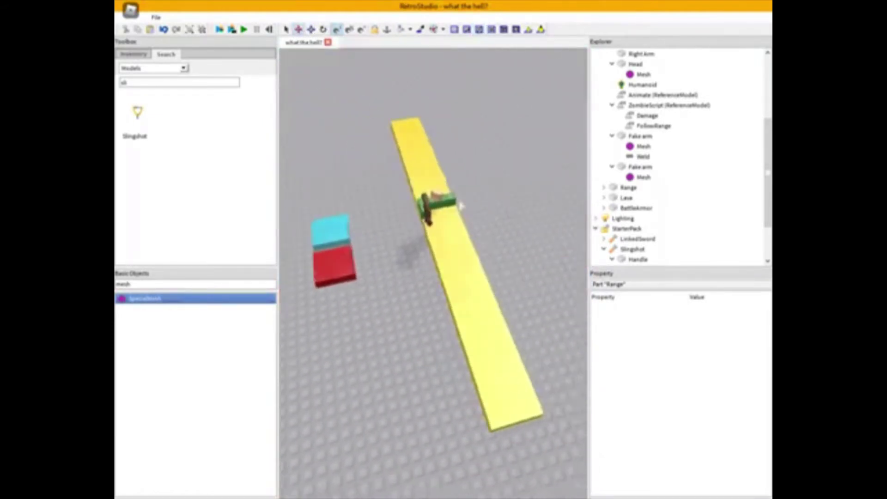
key(w)
click(473, 255)
right_drag(474, 256, 474, 256)
key(f)
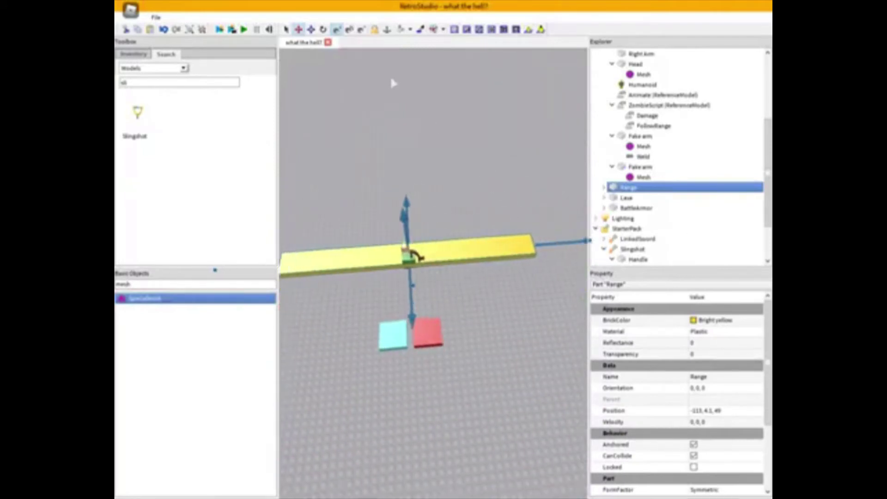
click(349, 31)
right_drag(470, 174, 474, 177)
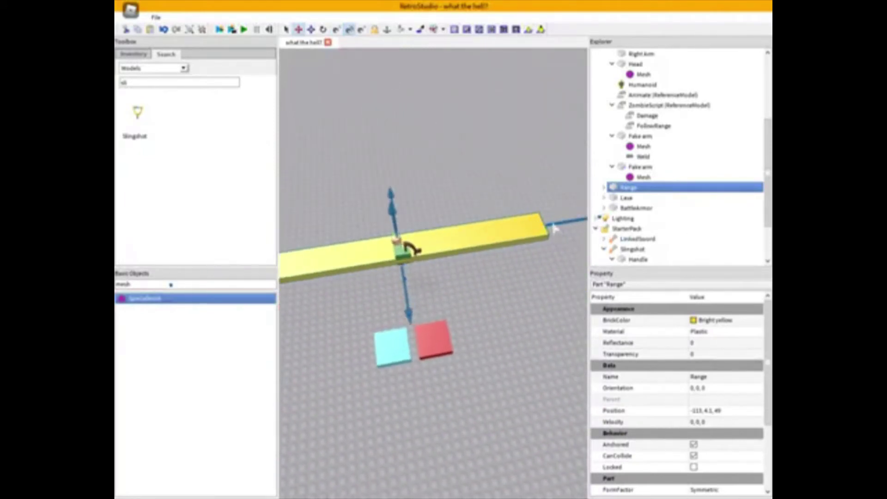
Slide the Range pad along its length until the Zombie stands near one end of it
click(513, 179)
key(w)
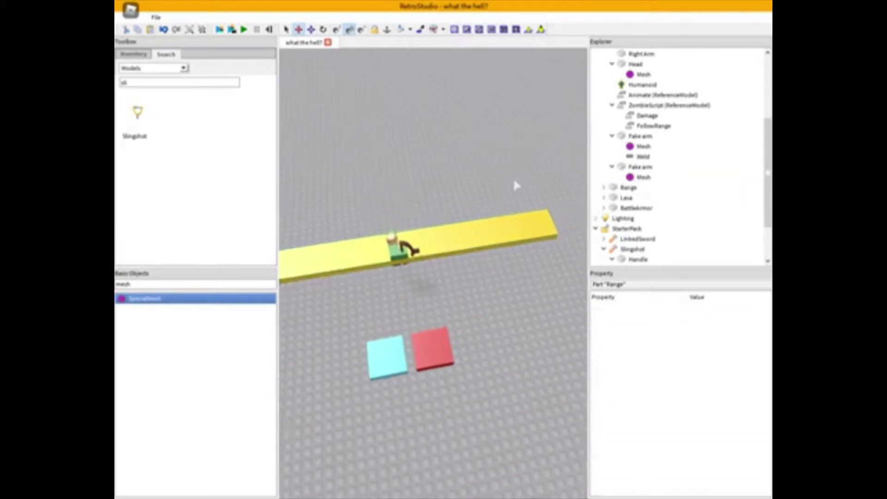
right_drag(513, 179, 513, 179)
click(495, 228)
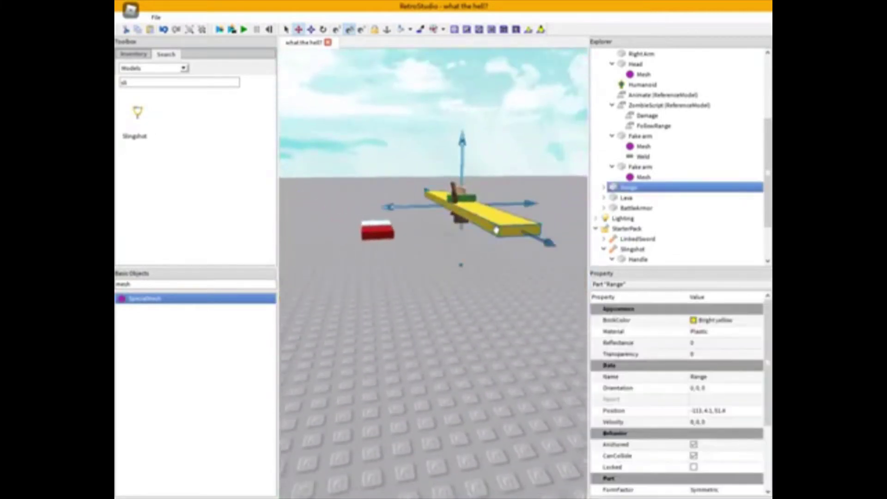
right_drag(495, 228, 496, 230)
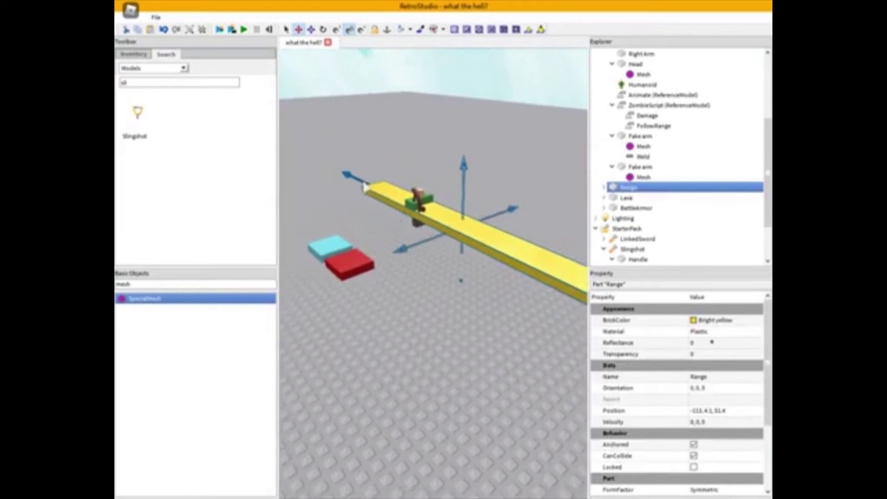
click(416, 138)
key(w)
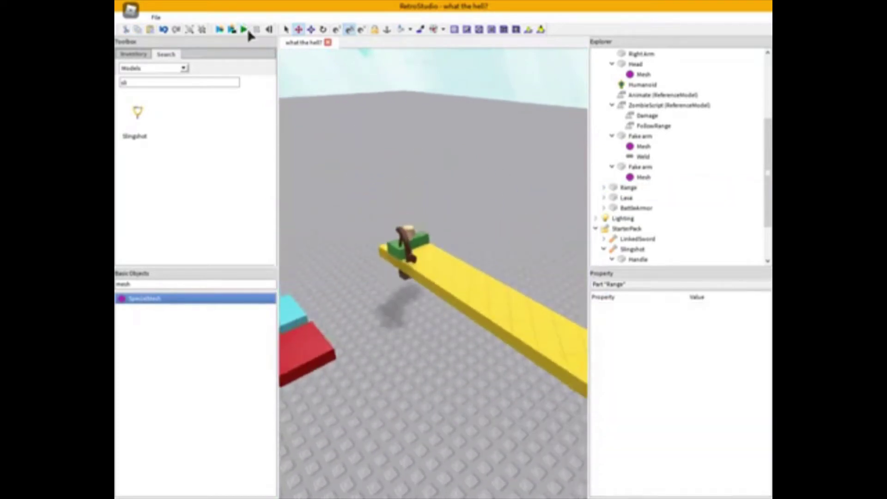
Run the simulation to watch the Zombie on the Range pad, and reset it
key(a)
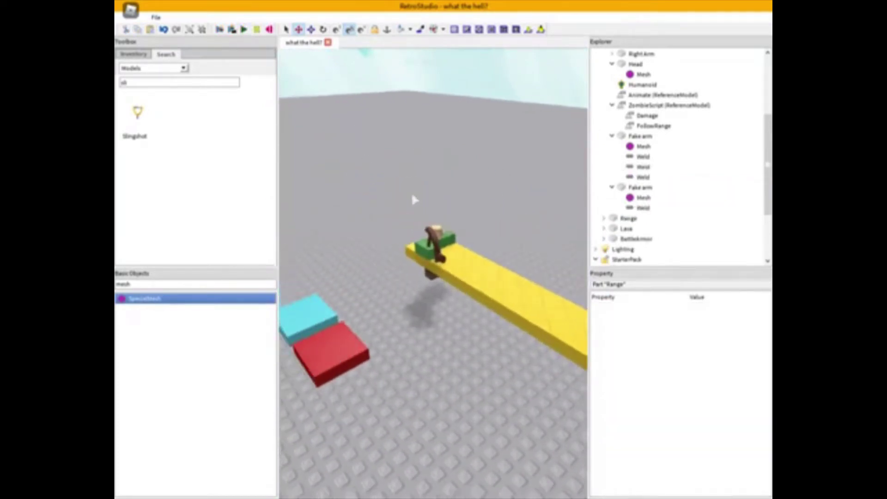
key(w)
key(q)
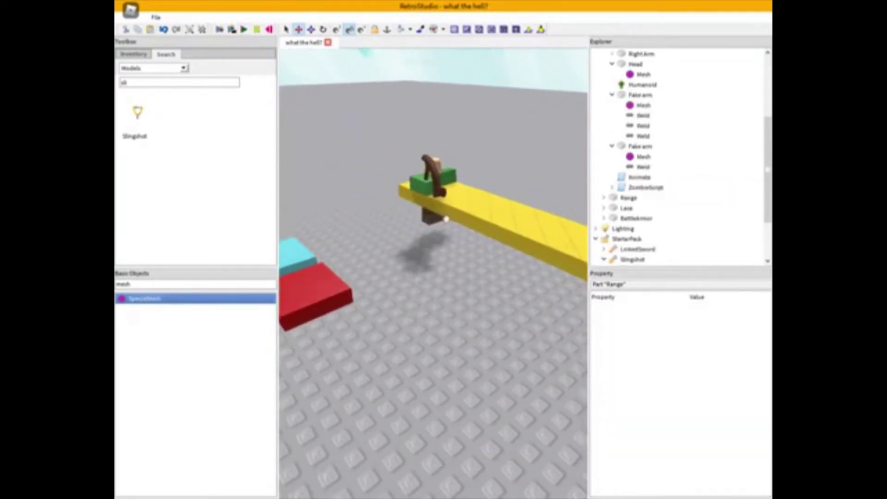
click(269, 30)
key(e)
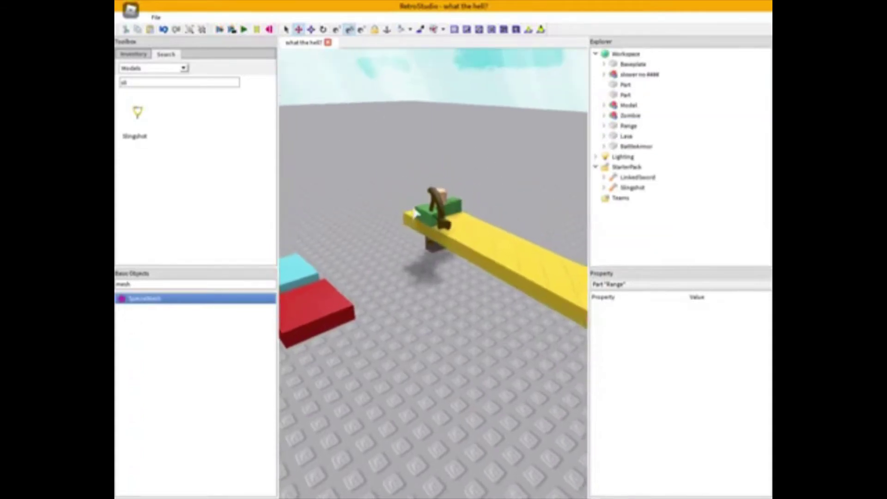
right_drag(412, 206, 392, 245)
click(268, 29)
scroll(393, 245, up, 4)
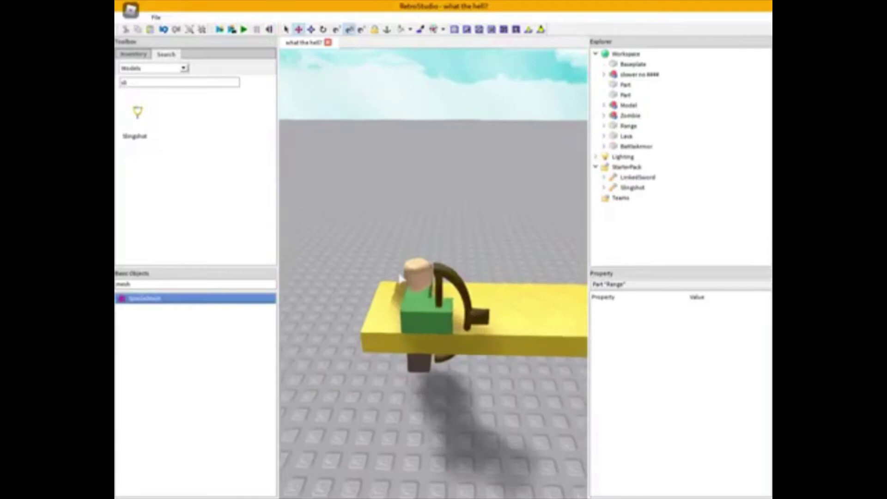
Slide the Range pad back along its length to a Z position of about 51.4
click(504, 322)
scroll(497, 269, down, 4)
right_drag(497, 270, 499, 251)
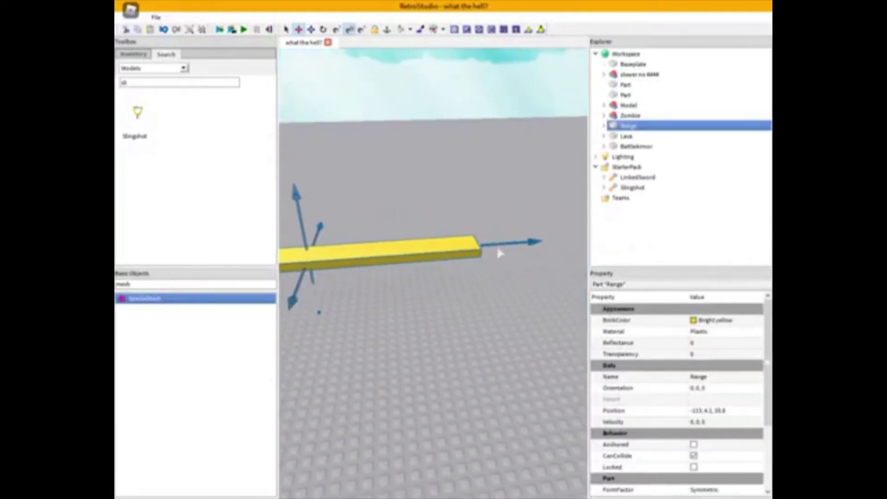
drag(499, 250, 483, 252)
Rename the red Lava part as Bullet and show its kill script in the object tree
scroll(482, 252, down, 2)
click(608, 127)
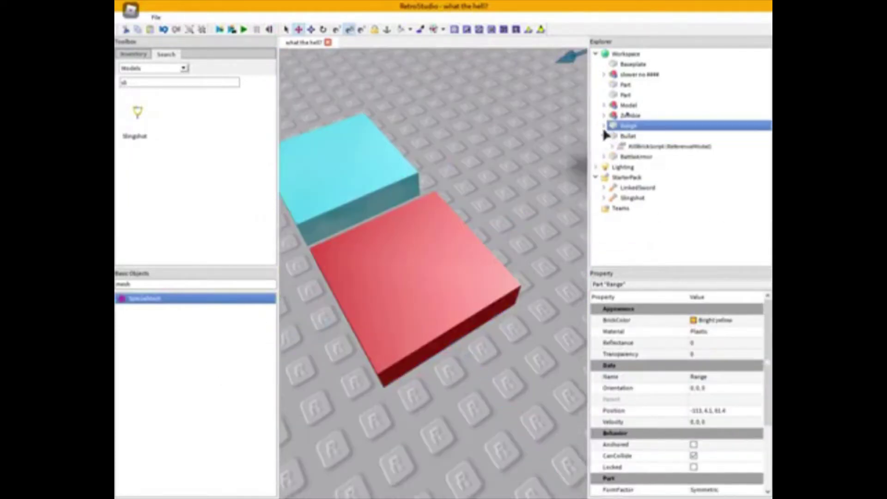
key(d)
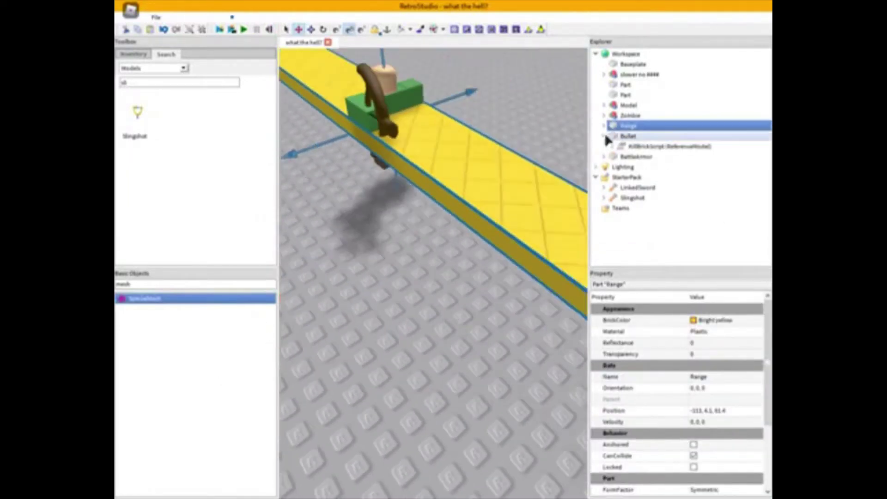
key(s)
Set CanNPCsActivate to false in the Range pad's RegenButton script
click(604, 126)
click(625, 137)
click(612, 136)
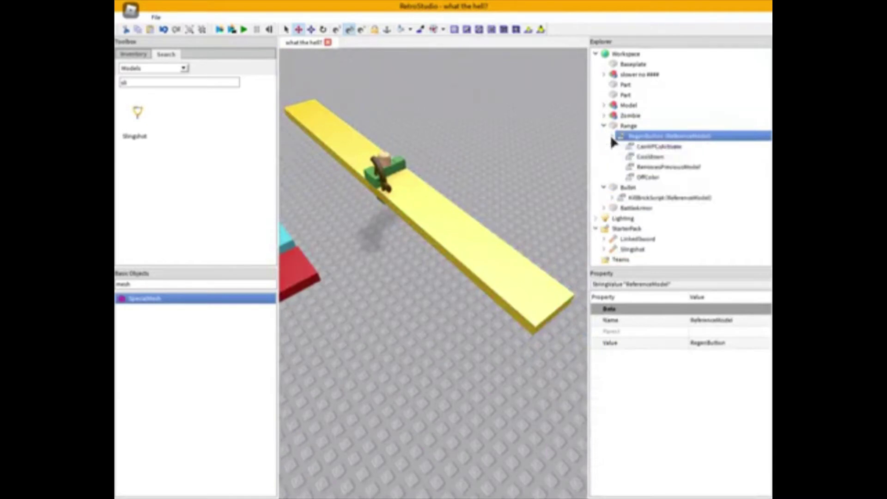
click(658, 146)
click(693, 343)
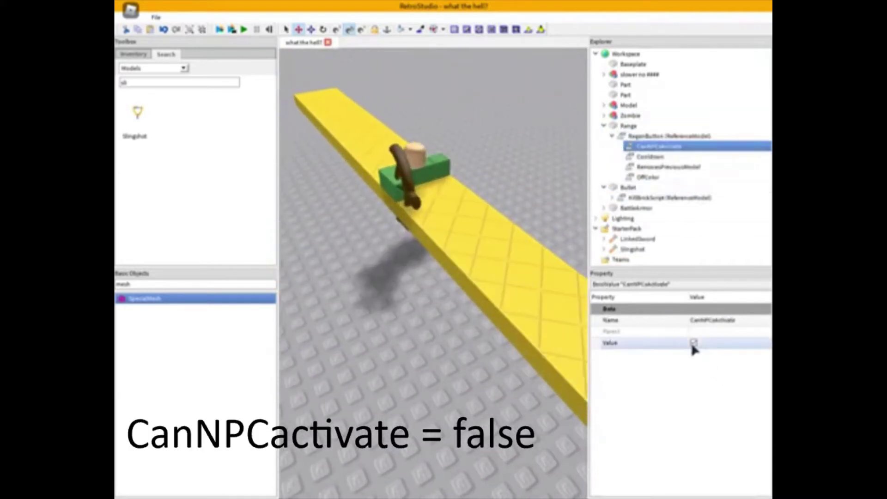
Set the RegenButton's Cooldown value to 1 as the enemy's fire rate
click(713, 157)
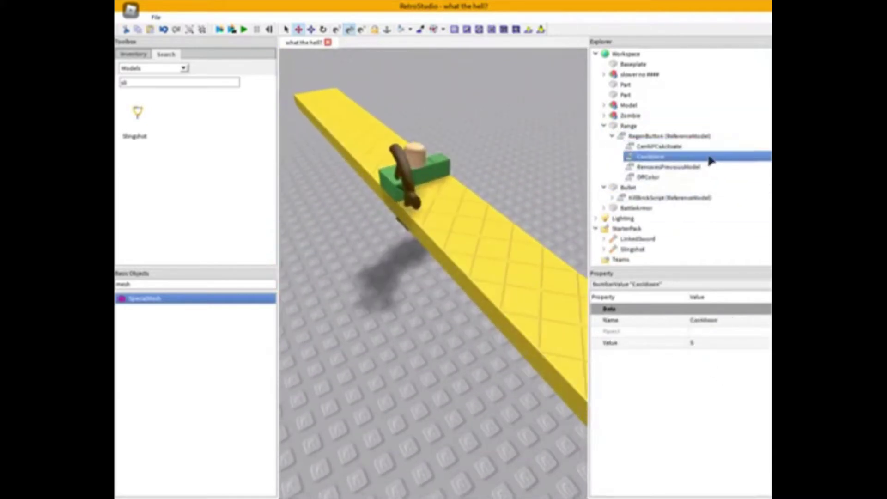
scroll(544, 281, up, 2)
scroll(548, 295, down, 3)
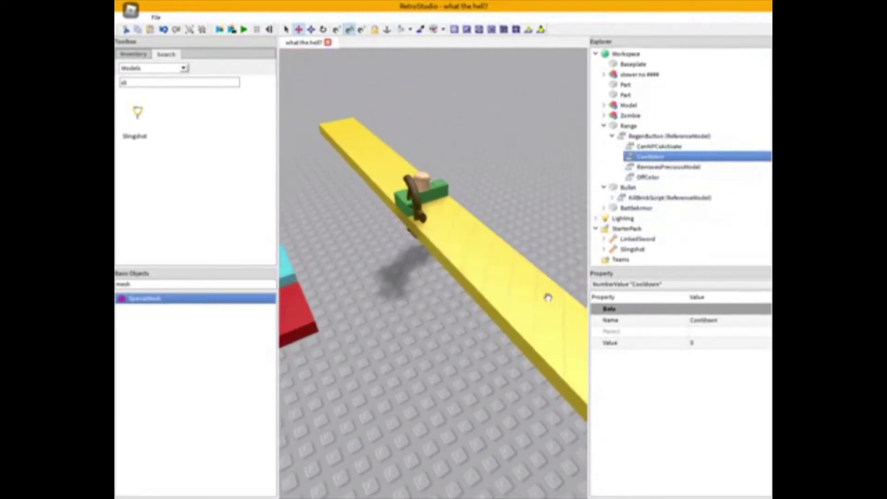
click(749, 343)
text(1)
key(Return)
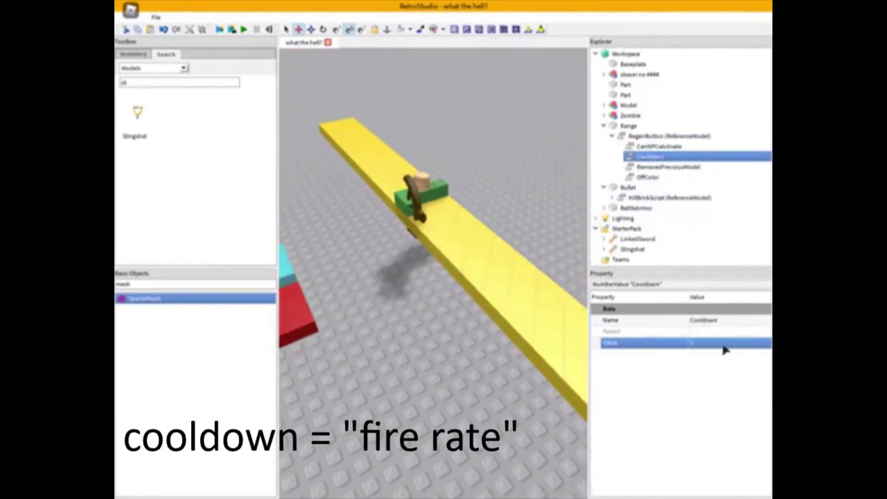
right_drag(534, 279, 540, 281)
Review the RegenButton's RemovesPreviousModel and OffColor values against the Range, Bullet and BattleArmor pads
click(728, 168)
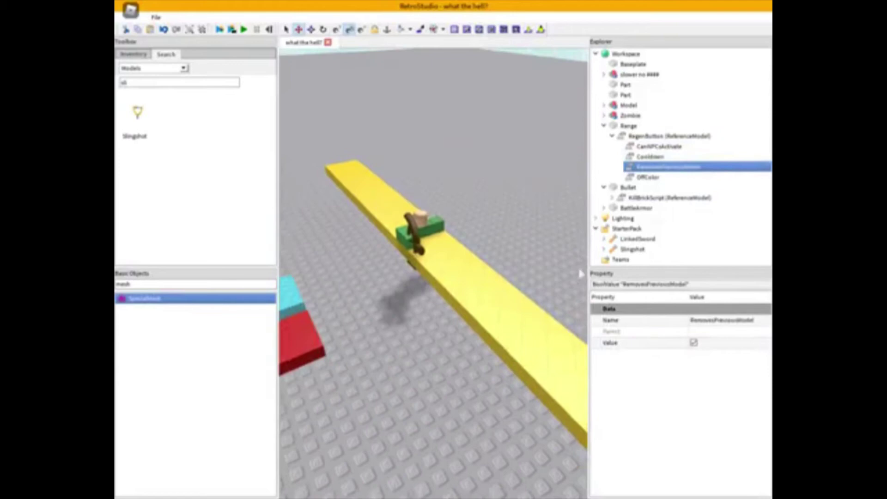
scroll(536, 276, up, 3)
scroll(535, 276, down, 5)
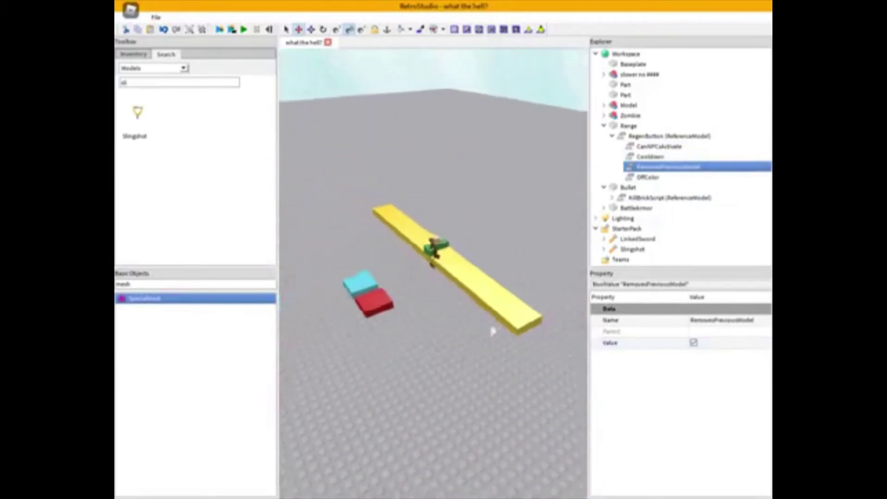
right_drag(492, 332, 444, 350)
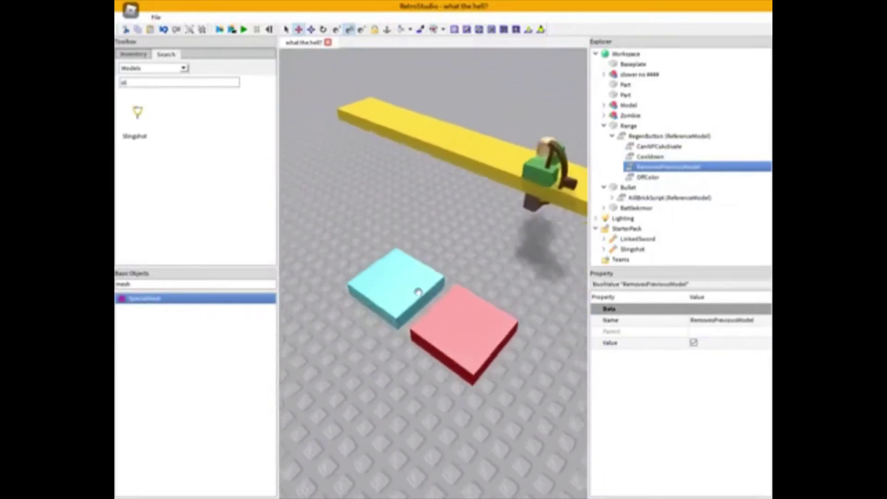
click(414, 293)
click(536, 345)
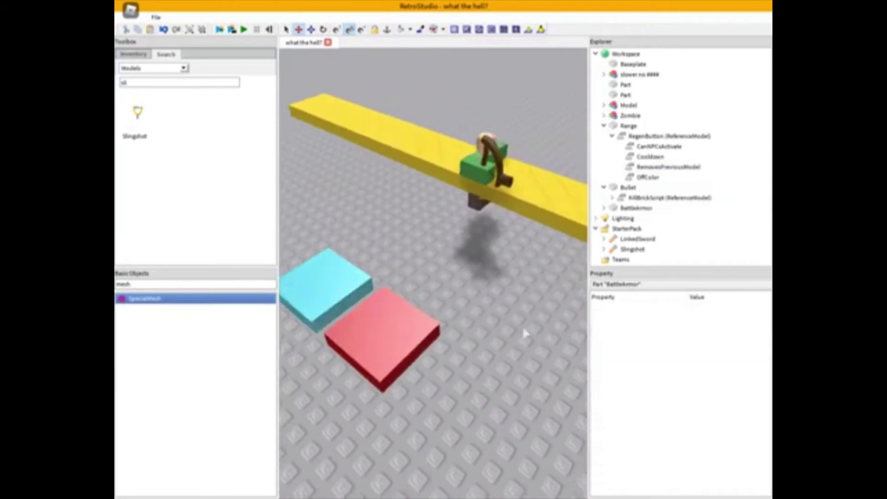
scroll(504, 264, up, 1)
click(531, 240)
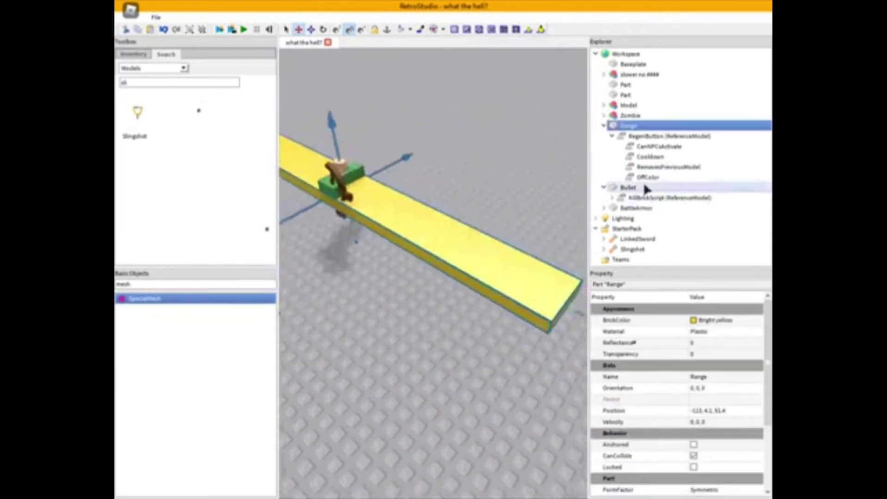
click(644, 186)
click(648, 178)
click(522, 238)
right_drag(522, 237, 514, 240)
scroll(514, 240, up, 1)
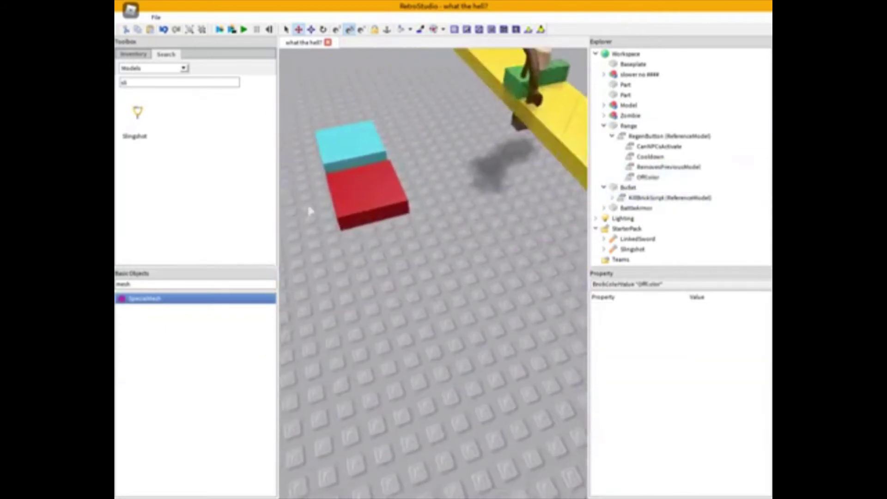
Move the red Bullet pad onto the Range pad beside the Zombie
drag(376, 212, 462, 277)
right_drag(457, 273, 462, 277)
drag(471, 286, 476, 358)
right_drag(471, 286, 476, 358)
scroll(488, 329, down, 1)
mouse_move(476, 358)
mouse_down()
mouse_move(488, 329)
mouse_move(480, 352)
mouse_up()
right_drag(481, 344, 477, 324)
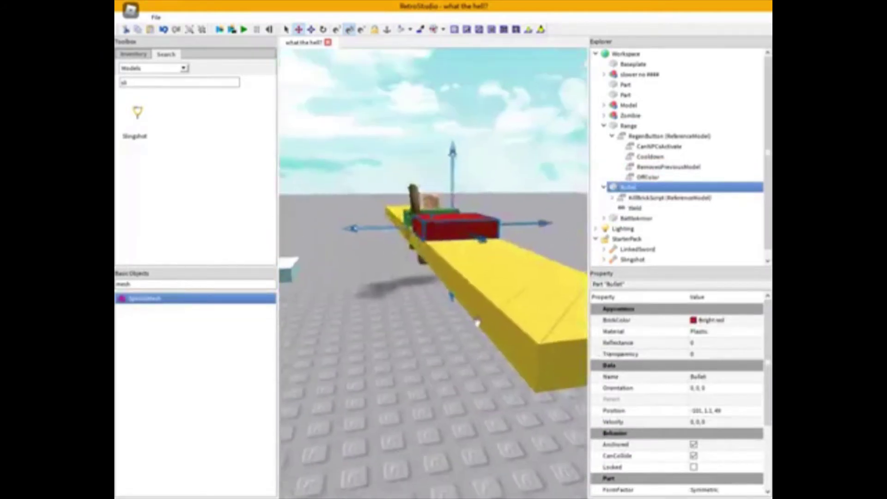
Raise the Bullet pad above the Zombie to a height of about 13.5 and center it over the Range pad
scroll(454, 250, down, 2)
drag(450, 299, 451, 199)
right_drag(451, 200, 451, 200)
key(f)
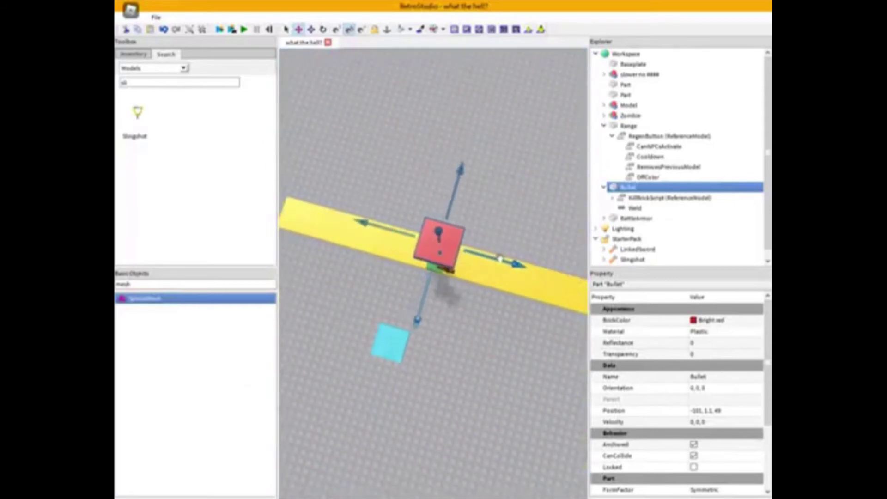
scroll(493, 259, up, 3)
right_drag(493, 258, 493, 258)
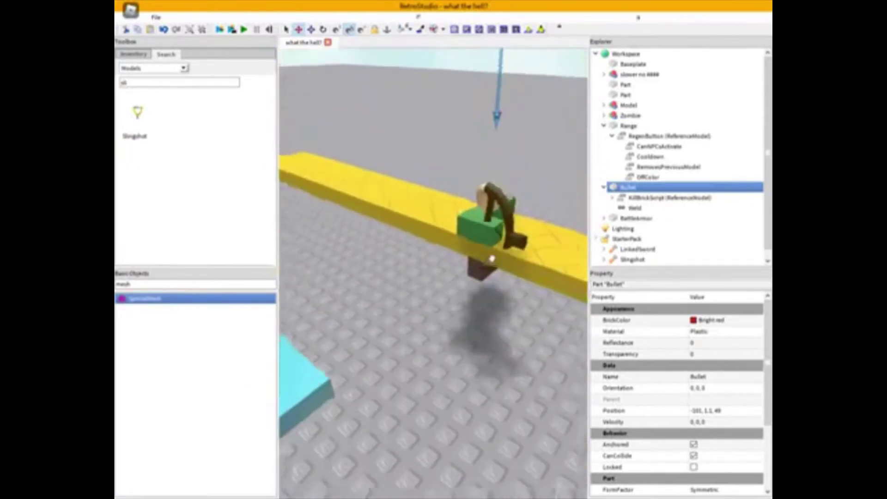
scroll(493, 258, down, 3)
Set the Bullet pad's Size to the Range pad's 4, 1, 40, and widen it into a large square
click(546, 264)
scroll(737, 385, down, 3)
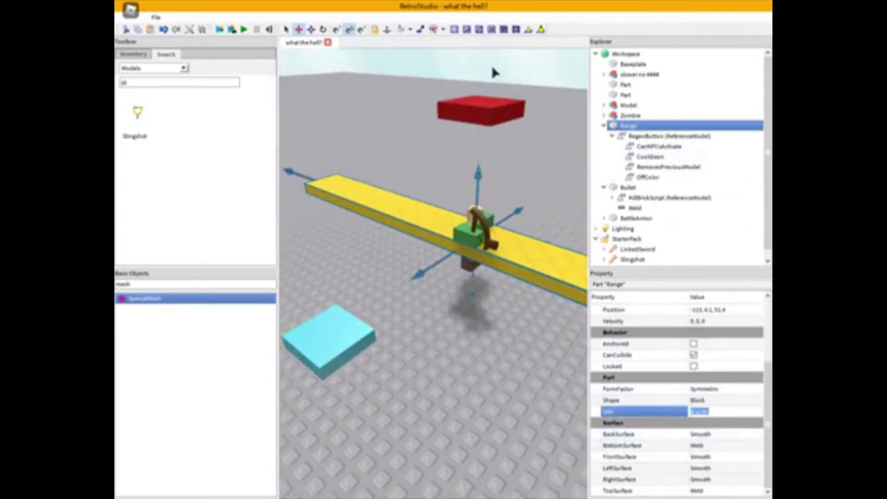
click(496, 110)
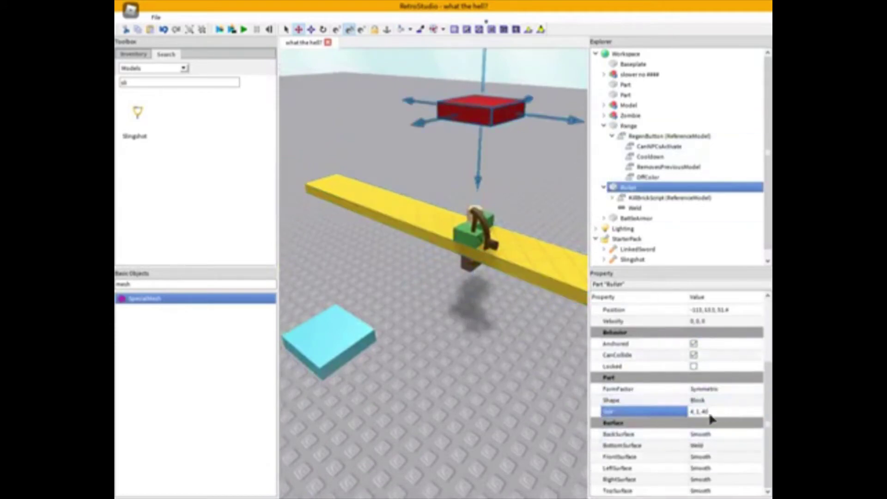
key(Return)
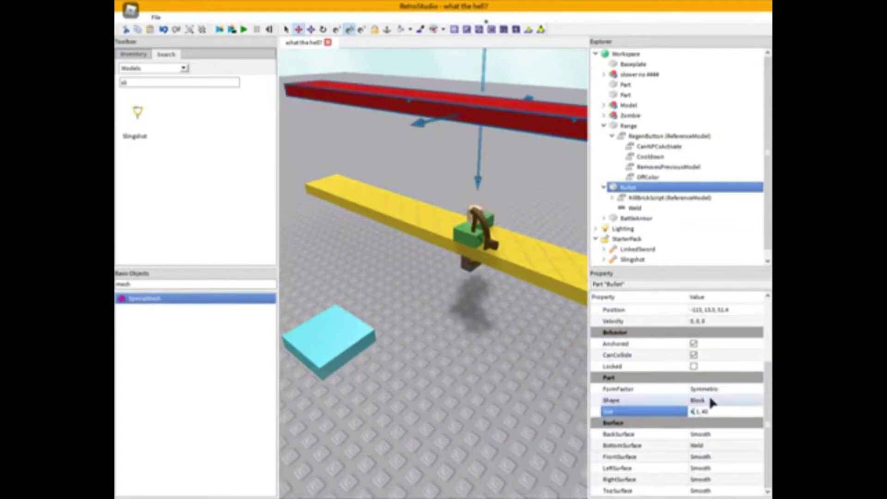
key(Return)
Move the cyan BattleArmor pad onto the top of the large red Bullet pad, at about -104, 14.5, 37.4
right_drag(509, 285, 510, 291)
scroll(509, 284, down, 5)
click(509, 284)
scroll(511, 291, up, 5)
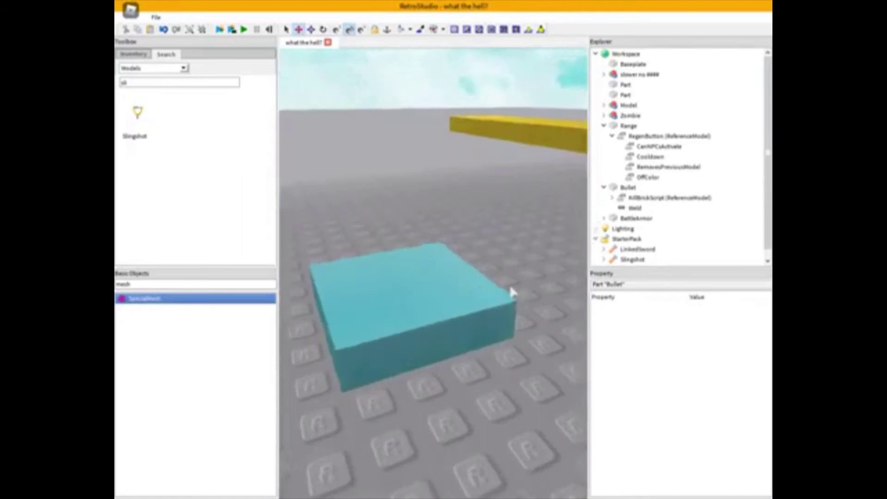
scroll(497, 352, down, 5)
mouse_move(480, 323)
mouse_down()
mouse_move(497, 352)
mouse_move(484, 326)
mouse_up()
right_drag(485, 326, 484, 318)
scroll(484, 319, down, 4)
scroll(489, 314, up, 4)
drag(768, 386, 767, 407)
scroll(526, 291, up, 4)
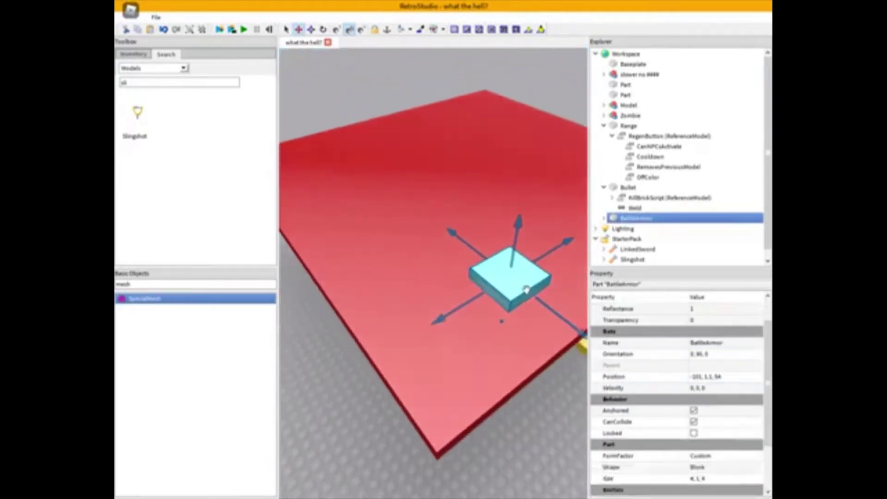
right_drag(527, 291, 507, 307)
Set the BattleArmor pad's Size to 40, 1, 40 and align it over the Bullet pad, at about -113, 14.5, 51.4
scroll(515, 343, down, 5)
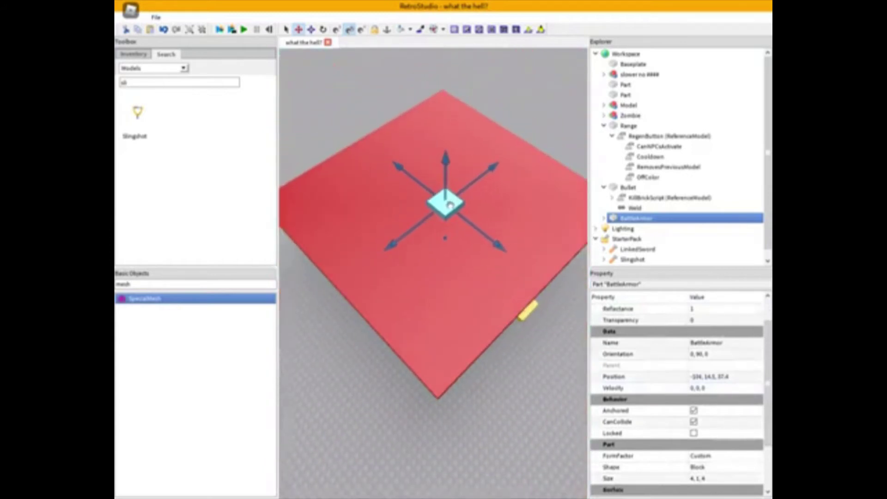
scroll(727, 464, down, 1)
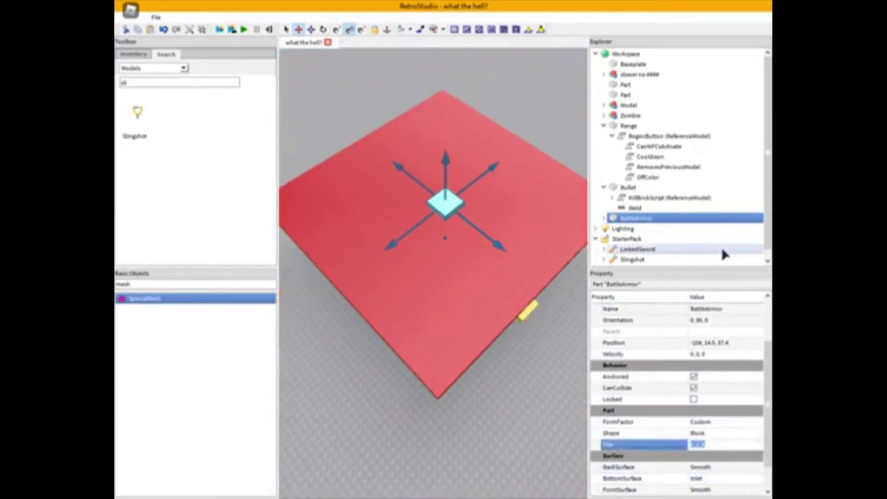
text(,40)
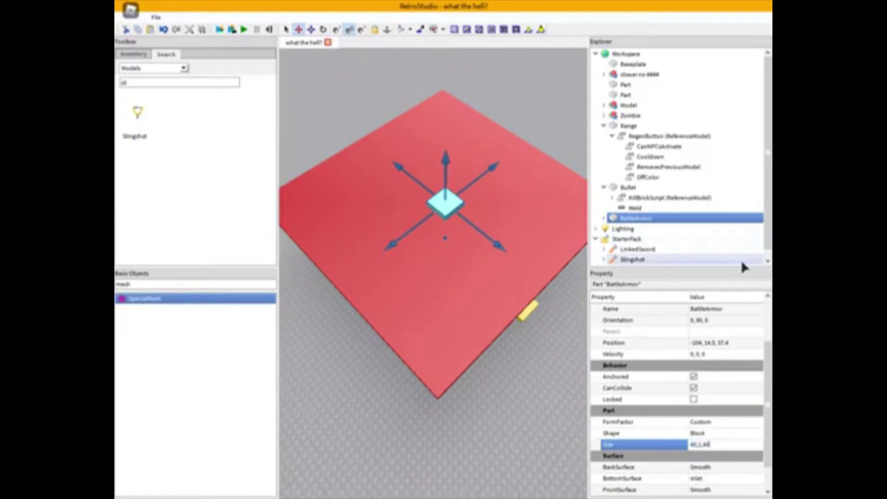
key(Return)
scroll(426, 269, up, 3)
drag(426, 269, 439, 209)
scroll(438, 224, down, 3)
click(417, 378)
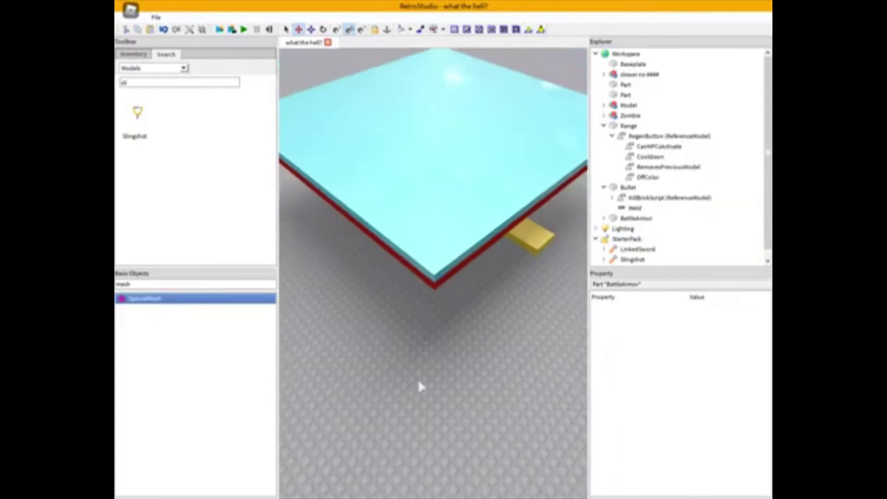
Change the Bullet pad's BrickColor to Bright green
right_drag(418, 379, 426, 359)
scroll(425, 358, up, 2)
click(529, 270)
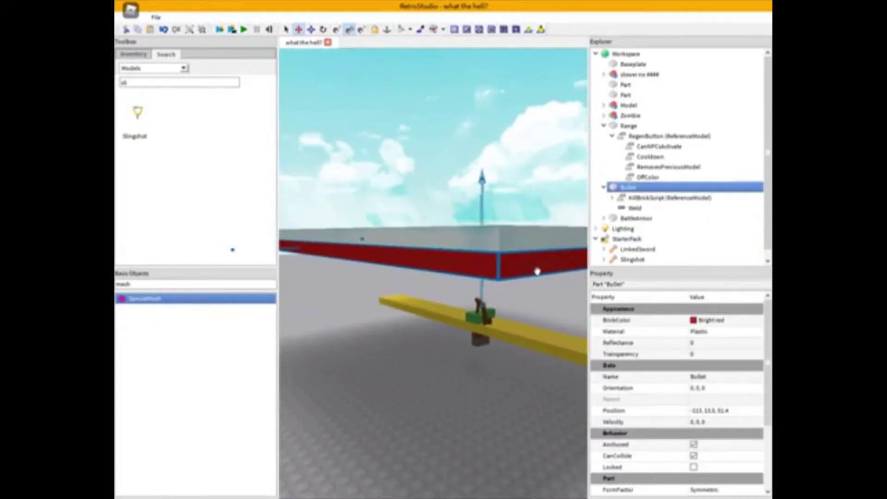
click(758, 320)
click(709, 340)
scroll(534, 307, down, 2)
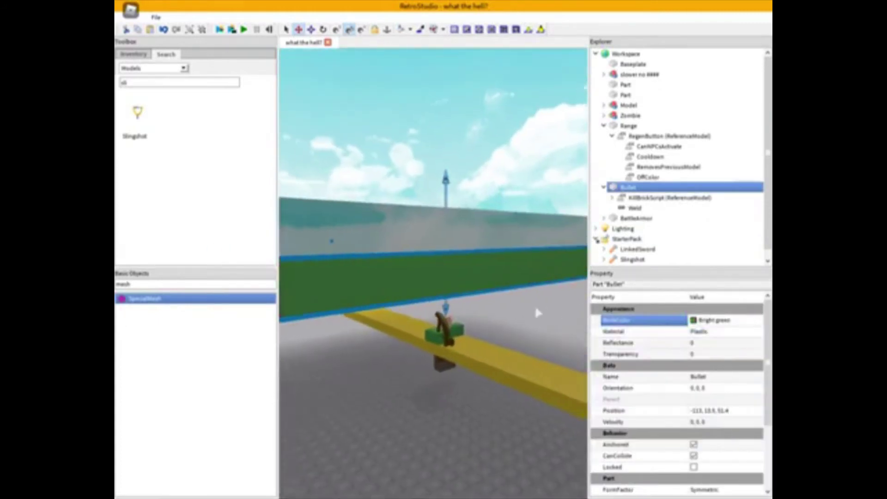
Set the BattleArmor pad's Material to Concrete and its BrickColor to Sand blue
click(511, 229)
scroll(511, 229, down, 3)
scroll(733, 335, up, 2)
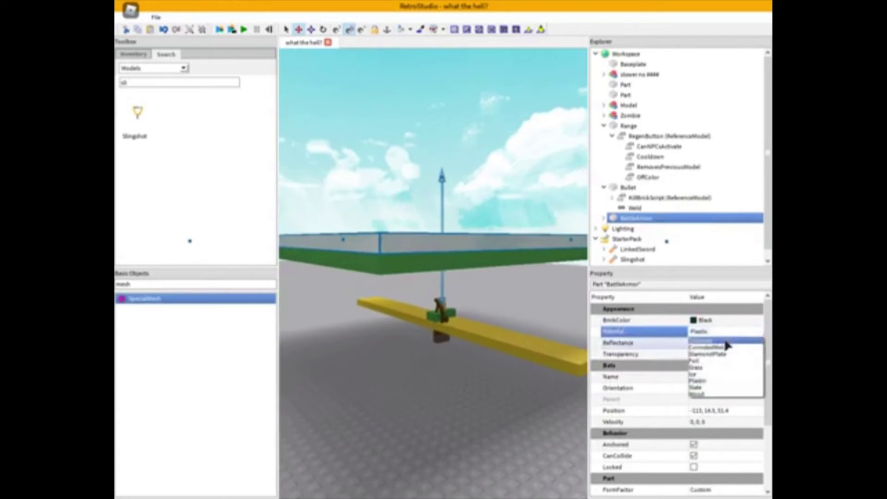
click(726, 342)
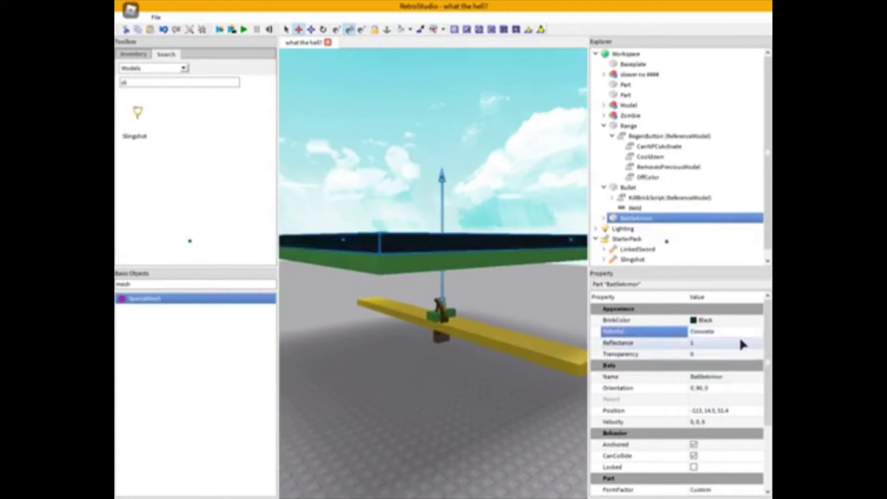
click(736, 332)
click(735, 332)
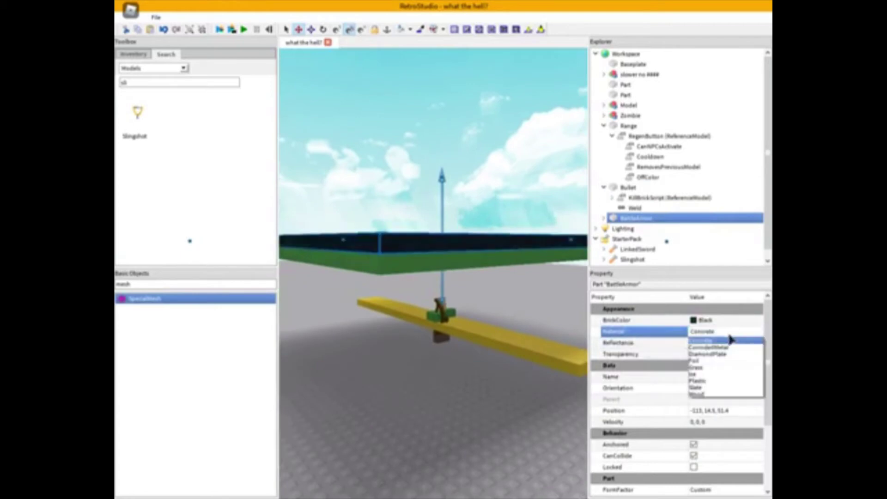
click(724, 323)
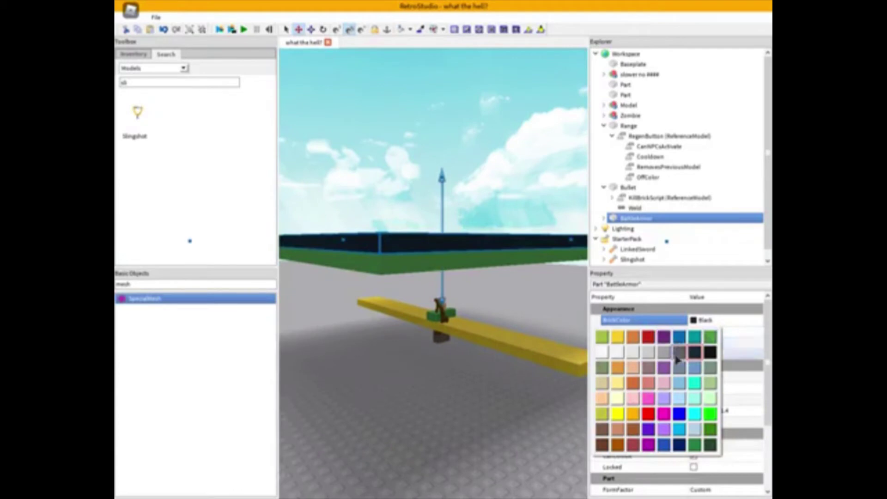
click(681, 368)
click(488, 423)
Group the Range, Bullet and BattleArmor pads into one model
right_drag(488, 422, 489, 423)
scroll(488, 423, down, 4)
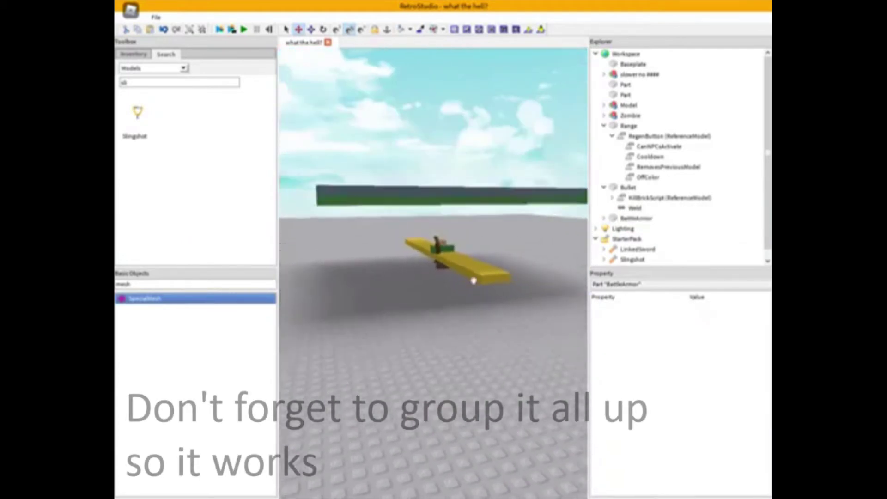
scroll(481, 273, up, 4)
click(493, 287)
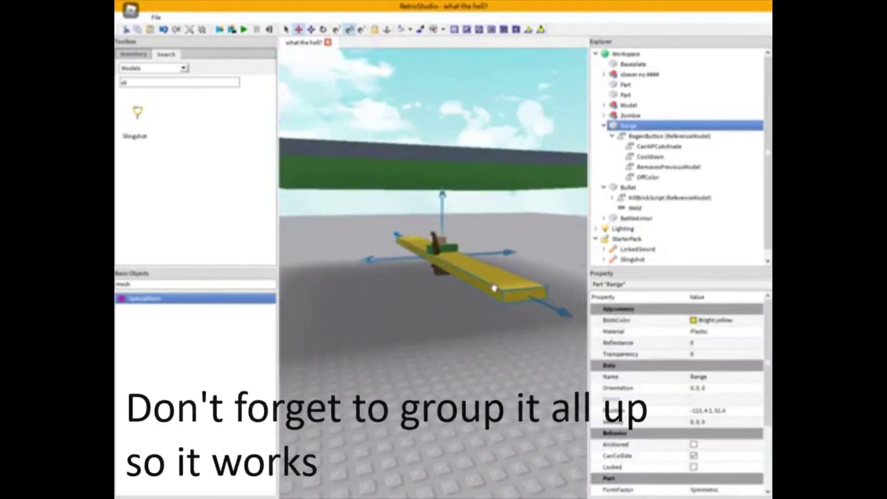
right_drag(493, 287, 494, 287)
ctrl+click(526, 275)
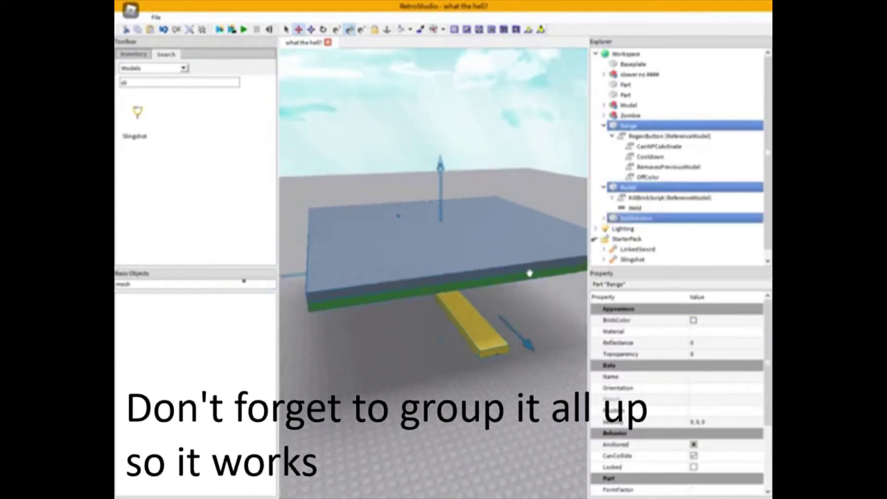
key(ctrl+g)
Nest the Bullet part under BattleArmor inside the new pad model
right_drag(548, 171, 664, 157)
click(674, 147)
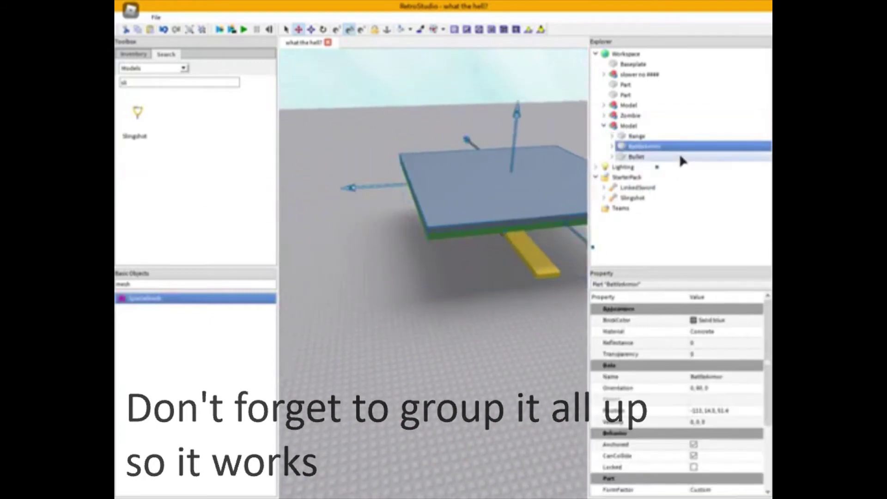
click(682, 157)
drag(694, 157, 700, 146)
key(f)
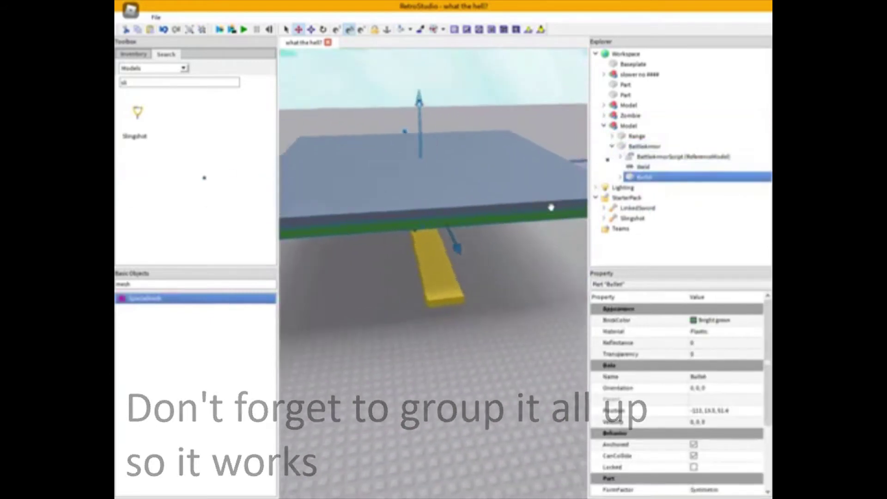
Set the WalkSpeed of the Zombie's Humanoid to 0.01
scroll(433, 231, down, 4)
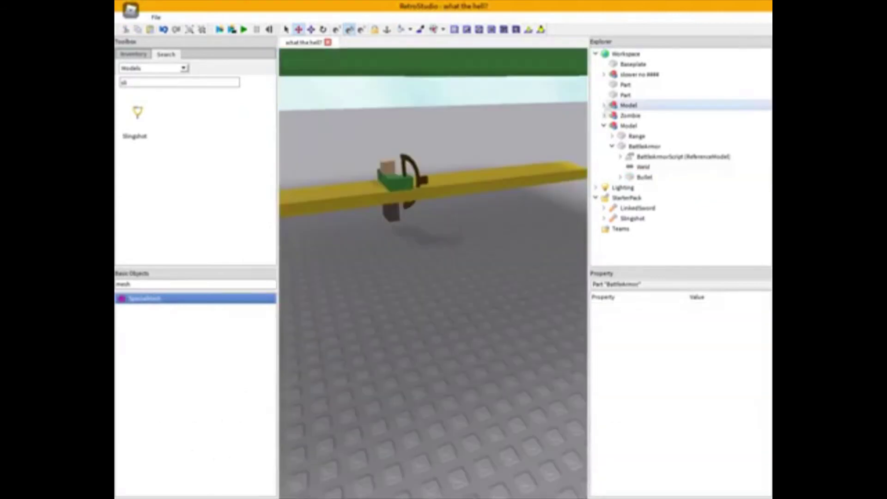
click(604, 117)
click(642, 198)
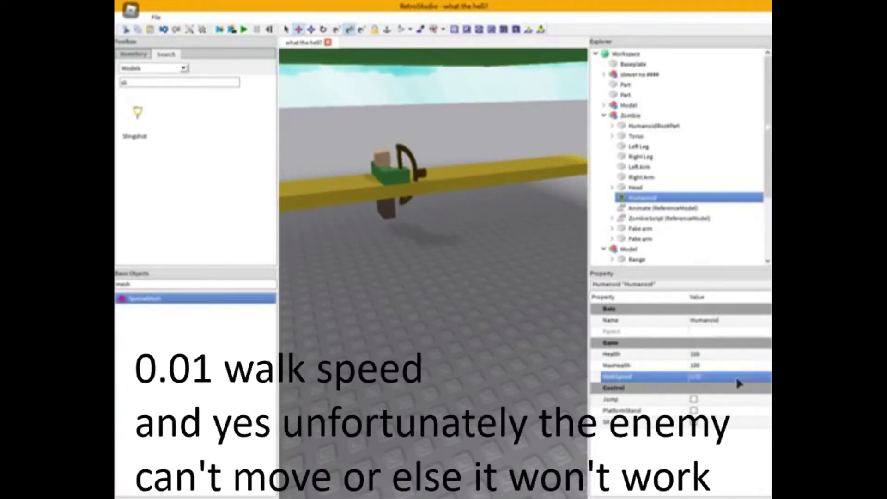
Examine the Zombie, the Range pad and the two large pads above it from several distances and angles
right_drag(456, 297, 455, 295)
scroll(454, 296, down, 4)
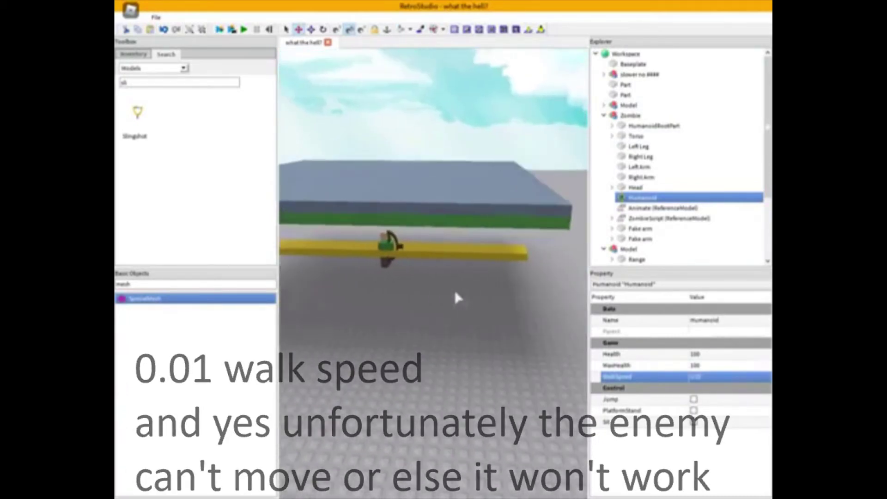
key(w)
key(s)
key(d)
click(457, 299)
key(w)
key(a)
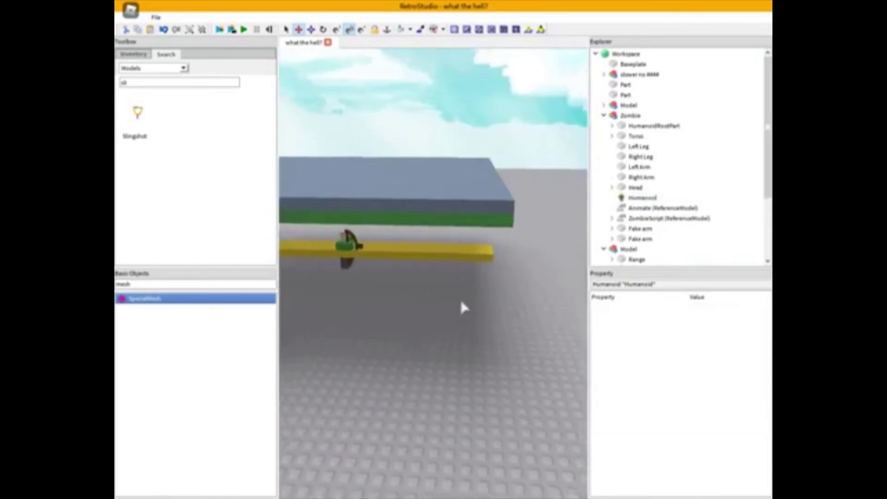
right_drag(517, 351, 437, 312)
key(s)
key(w)
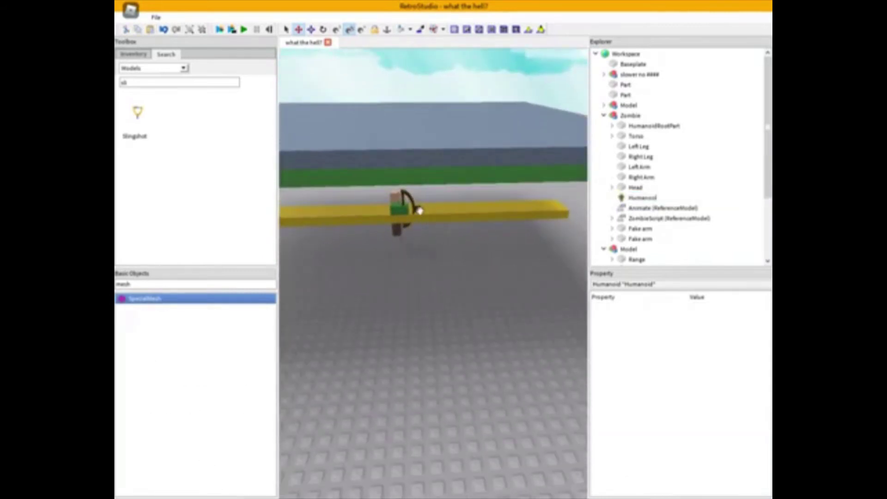
scroll(436, 231, down, 4)
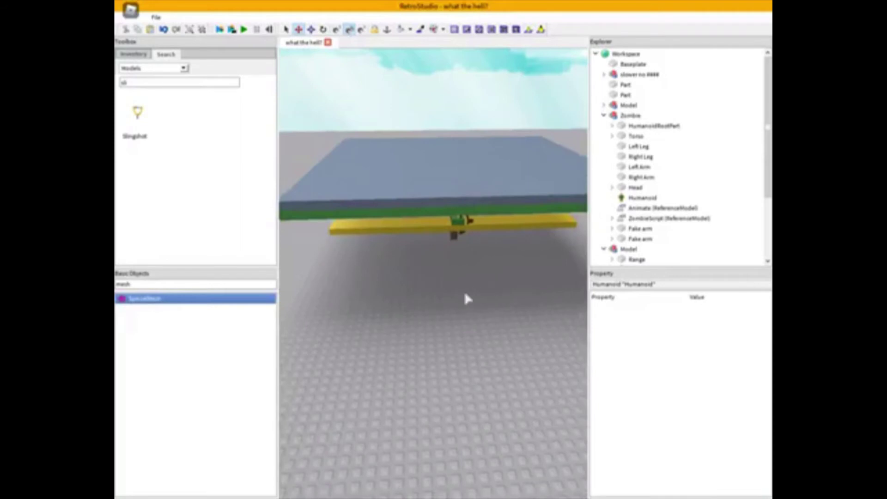
scroll(437, 277, up, 6)
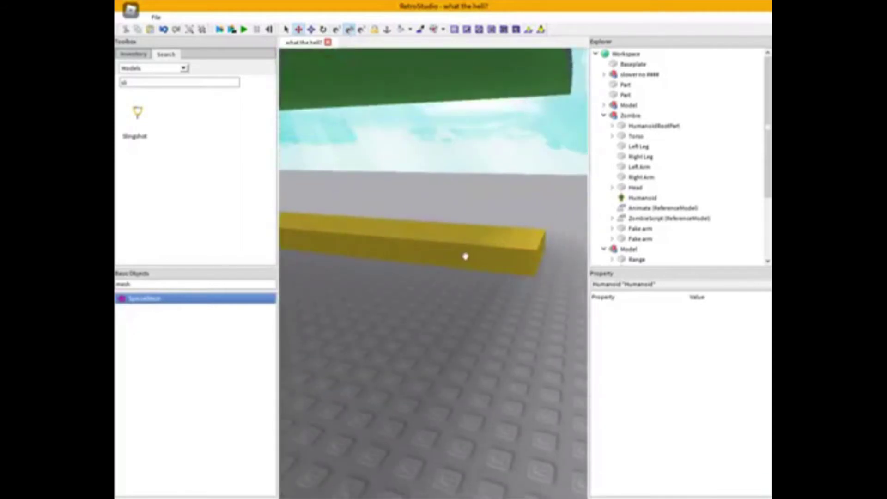
scroll(466, 257, down, 5)
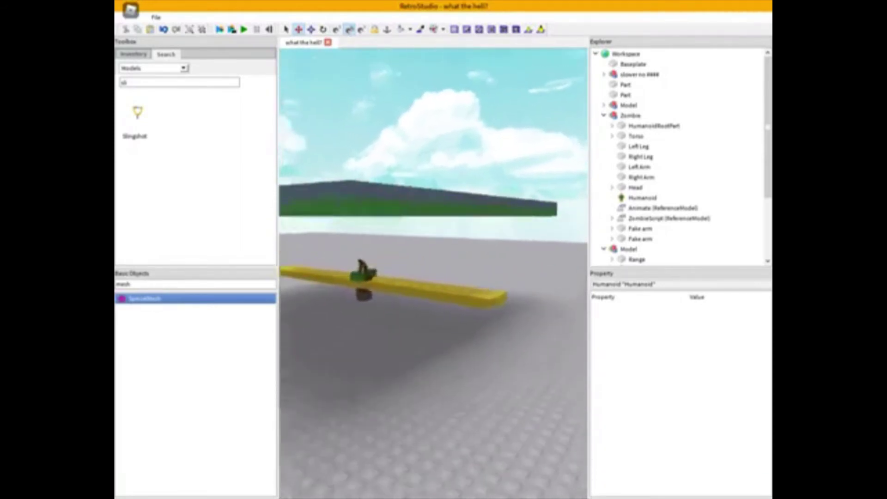
right_drag(466, 257, 439, 240)
scroll(439, 240, down, 3)
scroll(464, 247, up, 3)
Turn off Anchored and CanCollide for both the BattleArmor and Bullet parts
click(466, 251)
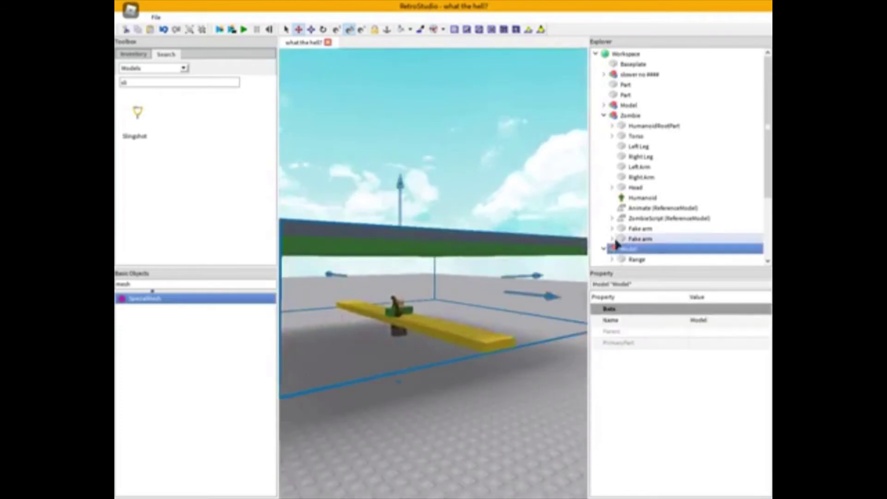
scroll(614, 242, down, 1)
click(629, 241)
scroll(637, 237, down, 2)
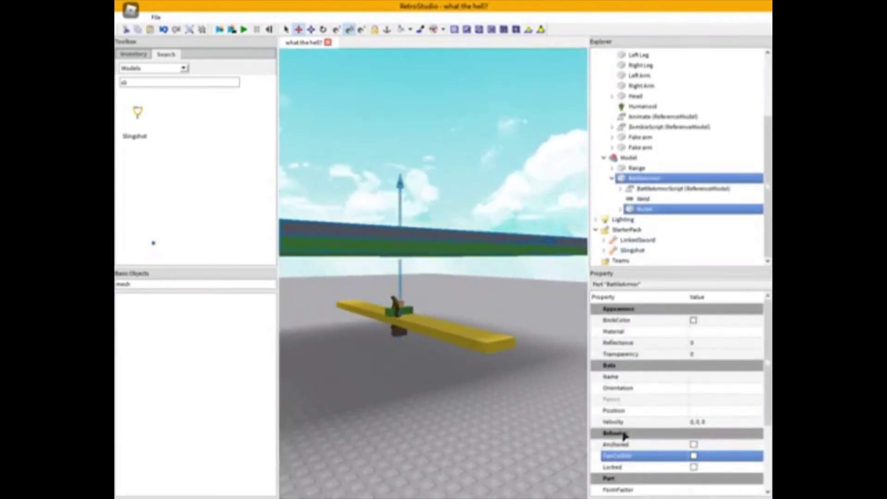
right_drag(496, 409, 496, 409)
scroll(496, 409, down, 3)
click(496, 409)
Set the Damage value in the Bullet's KillBrickScript to 5
right_drag(465, 273, 454, 312)
click(644, 209)
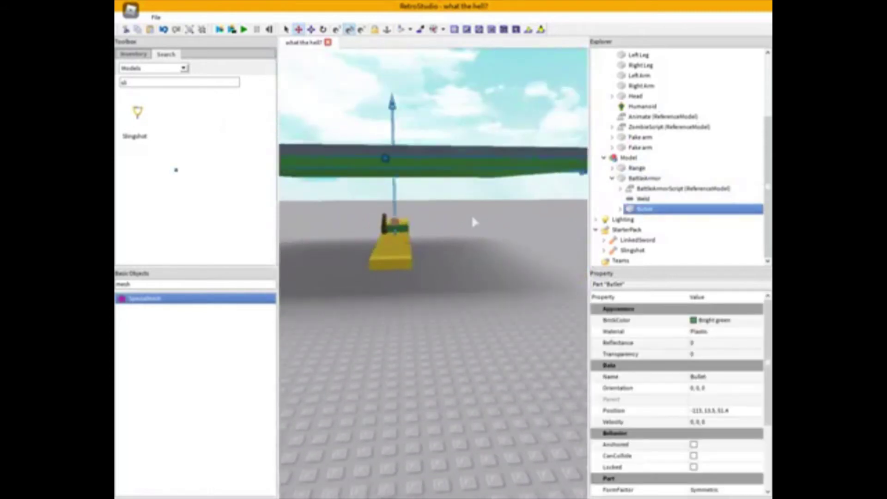
right_drag(409, 339, 409, 339)
key(w)
key(s)
key(d)
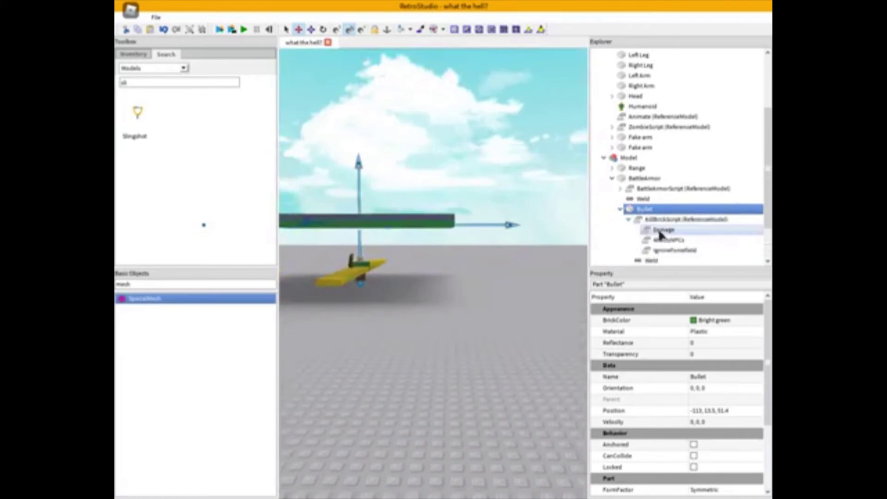
click(662, 231)
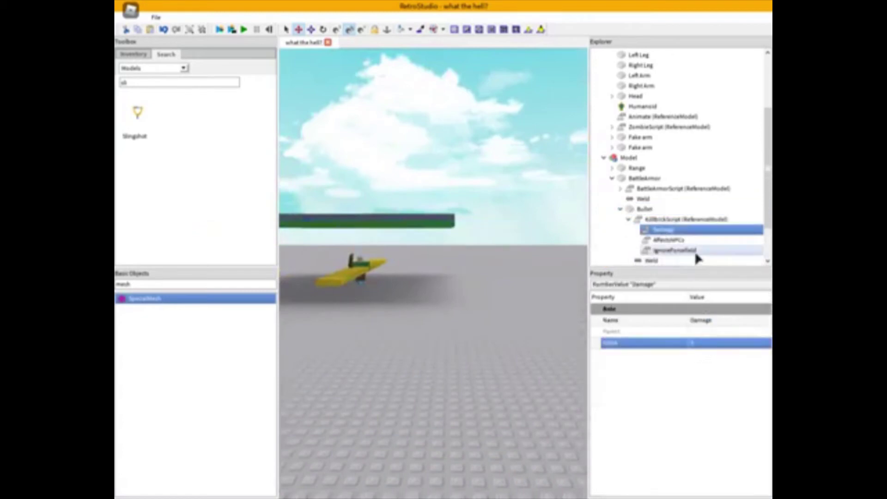
Turn off AffectsNPCs in the Bullet's KillBrickScript
right_drag(549, 323, 722, 275)
key(w)
key(s)
key(w)
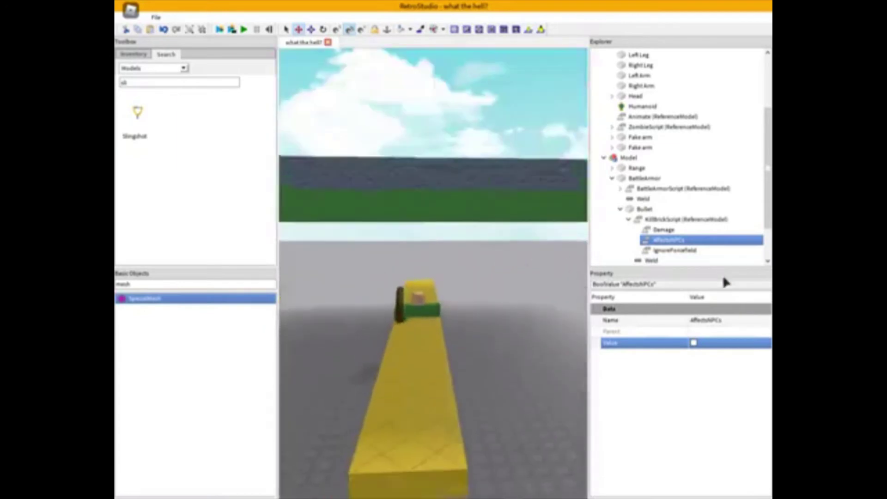
Review the Damage and AffectsNPCs values of the Bullet's KillBrickScript and look over the Zombie up close
key(s)
key(d)
key(a)
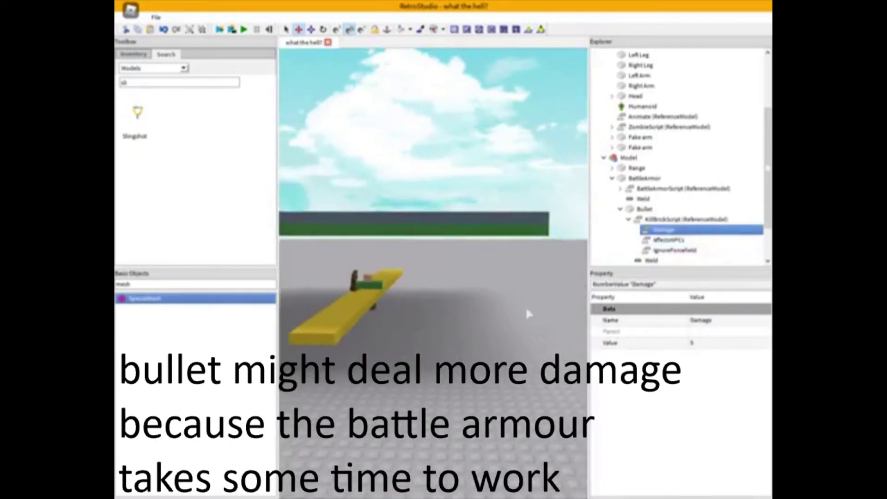
right_drag(526, 309, 630, 228)
key(w)
click(684, 240)
key(s)
key(w)
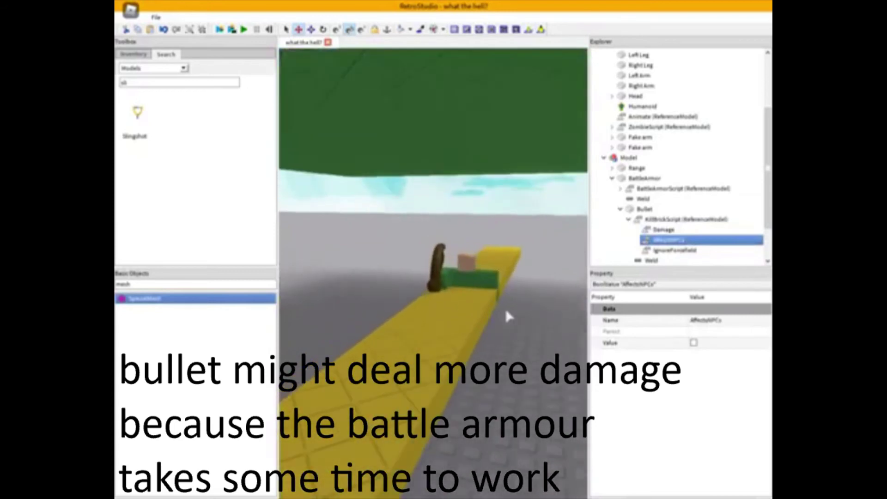
right_drag(505, 310, 505, 309)
key(w)
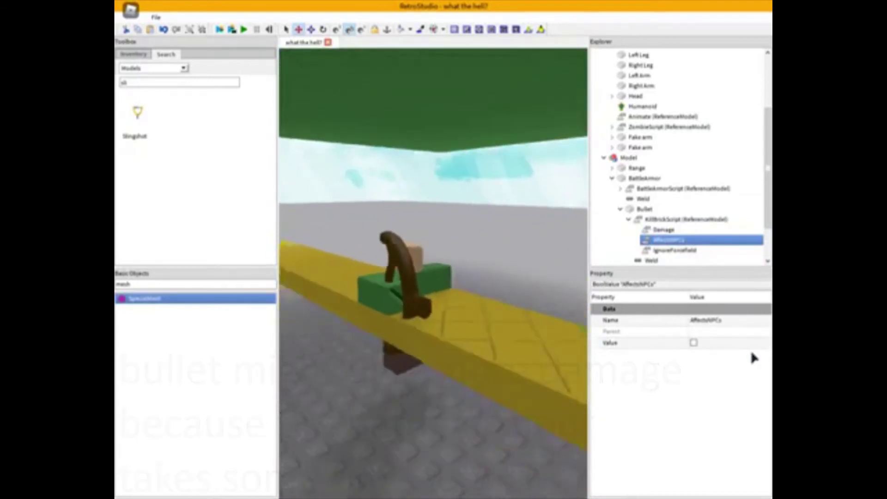
key(w)
Make sure IgnoreForcefield is turned off in the Bullet's KillBrickScript
right_drag(564, 340, 435, 323)
scroll(435, 325, down, 10)
click(705, 252)
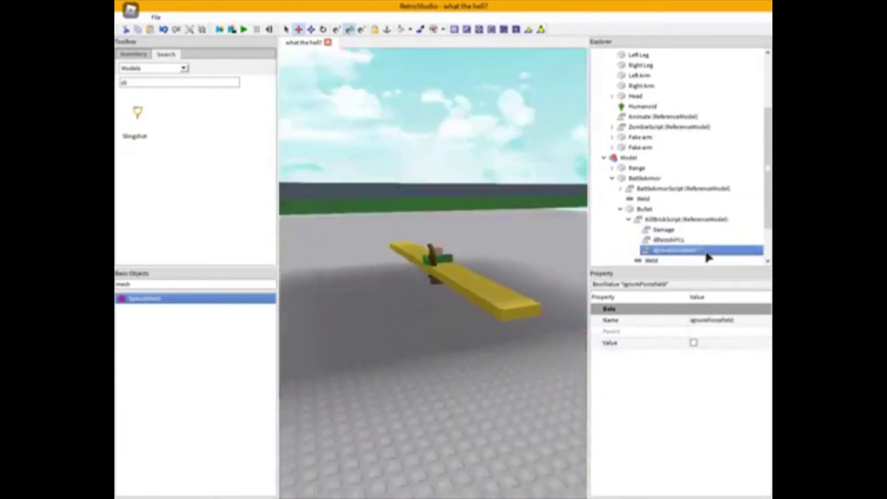
mouse_move(573, 308)
right_down()
mouse_move(541, 310)
mouse_move(577, 321)
right_up()
click(693, 344)
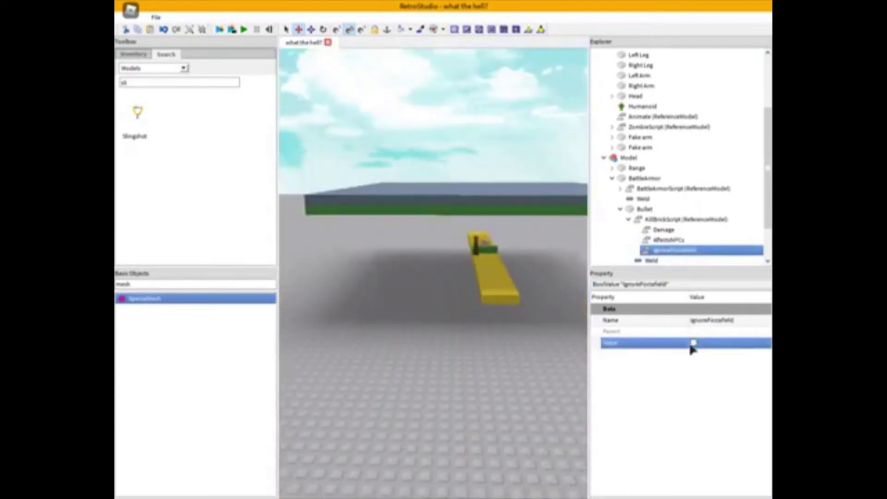
Check the DestroyOnPickup, MaxHealth, CanLowerHealth and AffectsNPCs values of the BattleArmorScript, and rename the BattleArmor part as Bullet remover
right_drag(556, 282, 545, 257)
click(620, 210)
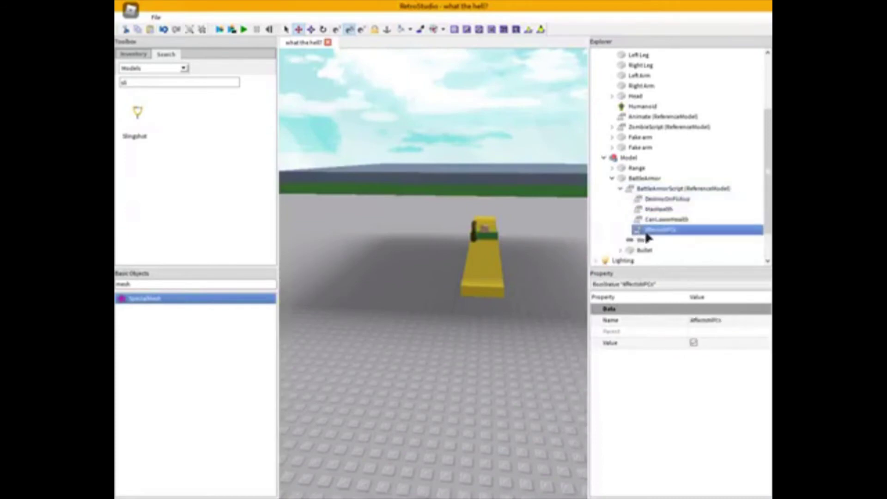
scroll(519, 257, up, 4)
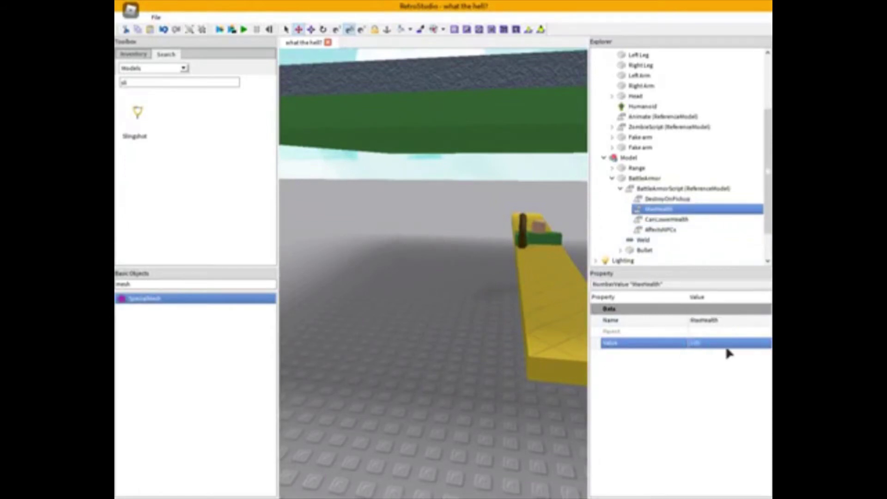
scroll(575, 211, down, 4)
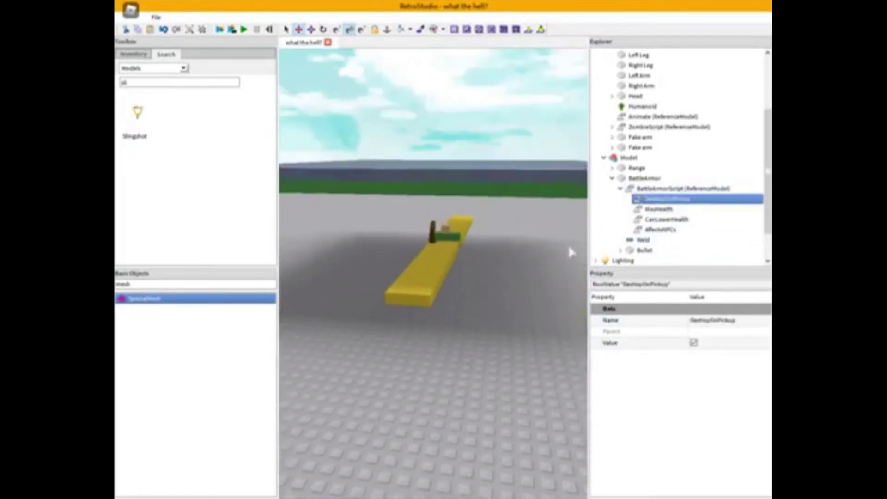
right_drag(533, 266, 509, 308)
click(508, 308)
scroll(509, 307, up, 4)
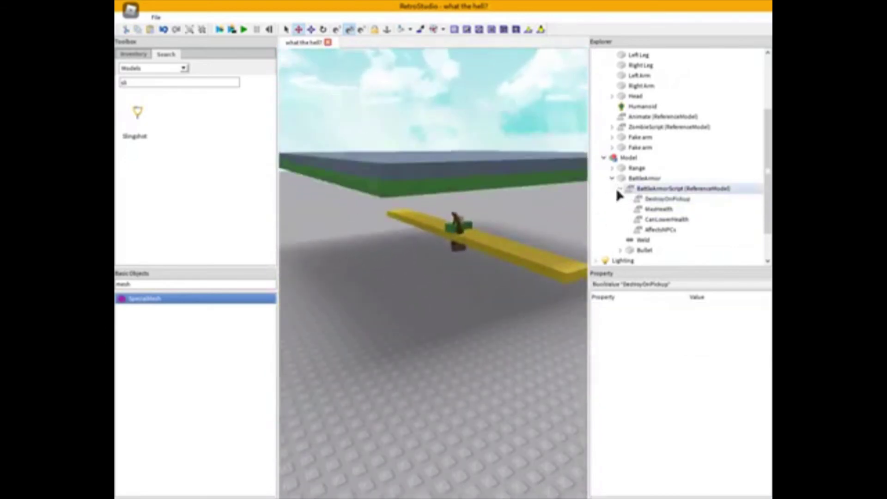
click(613, 179)
right_drag(502, 239, 502, 240)
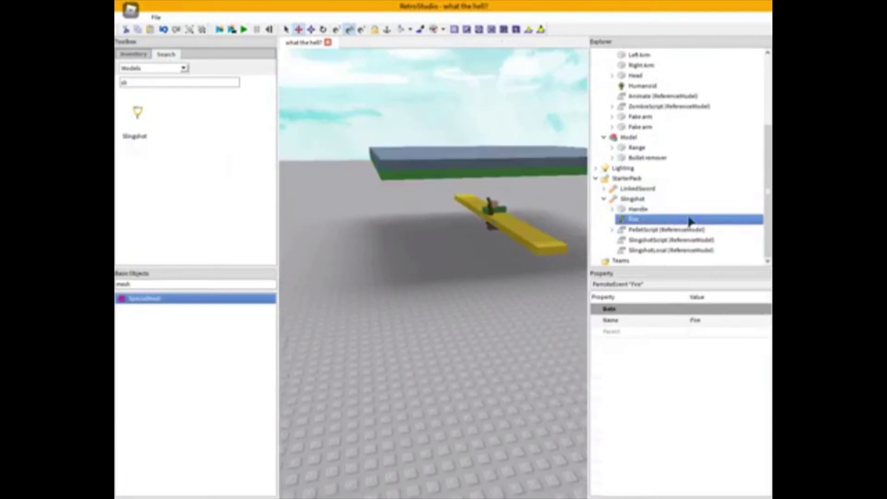
Take the SlingshotSound from the Slingshot's Handle and remove the Slingshot from StarterPack
click(637, 209)
right_click(639, 220)
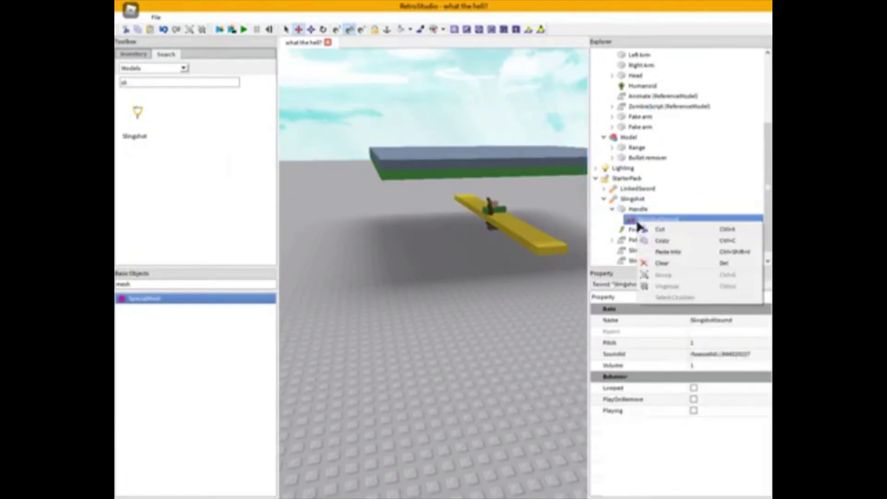
drag(640, 204, 651, 147)
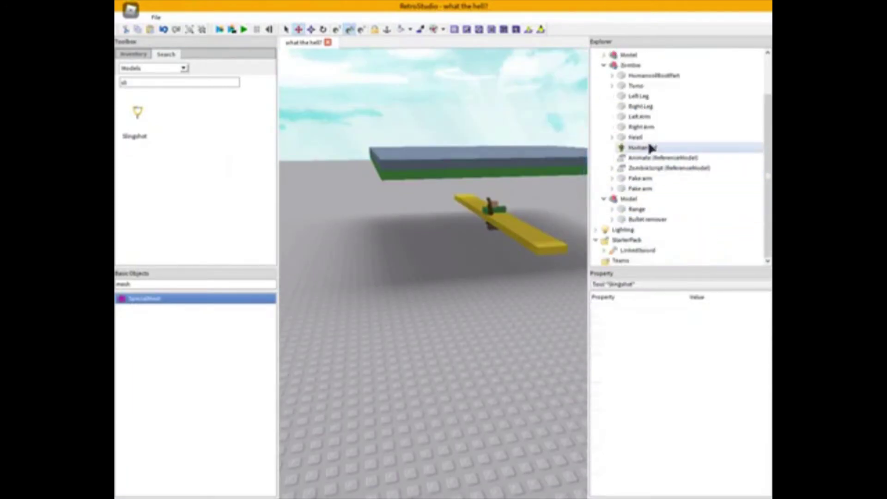
Paste the SlingshotSound into the Bullet remover part
right_drag(498, 240, 504, 237)
key(e)
click(635, 222)
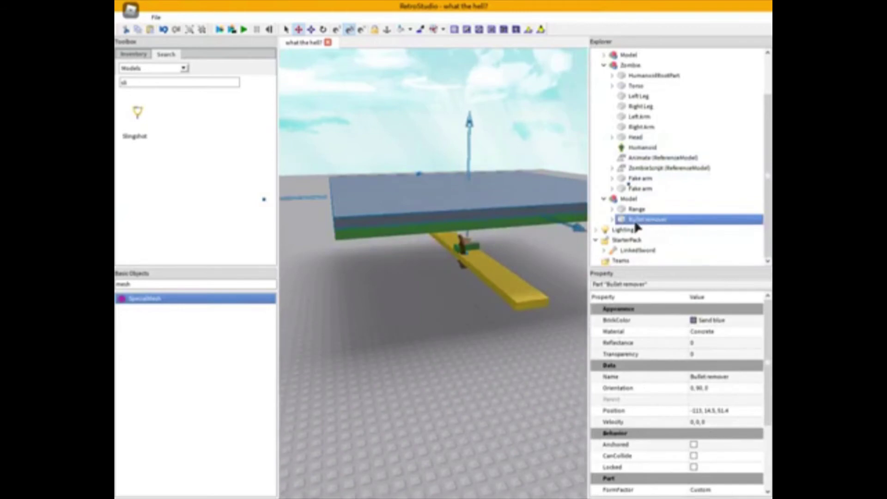
click(665, 252)
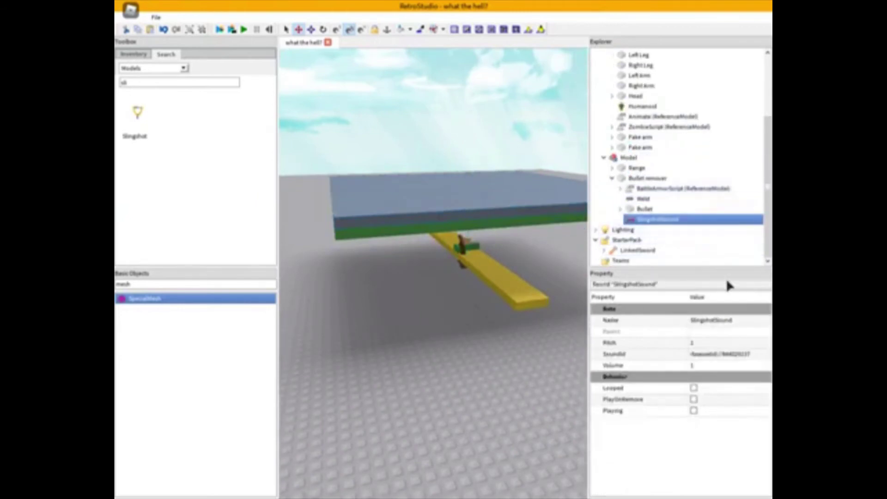
Run a short play test from a viewpoint facing the Zombie and its pads, and stop it
key(w)
right_drag(478, 364, 495, 341)
key(s)
click(498, 393)
key(w)
key(s)
key(w)
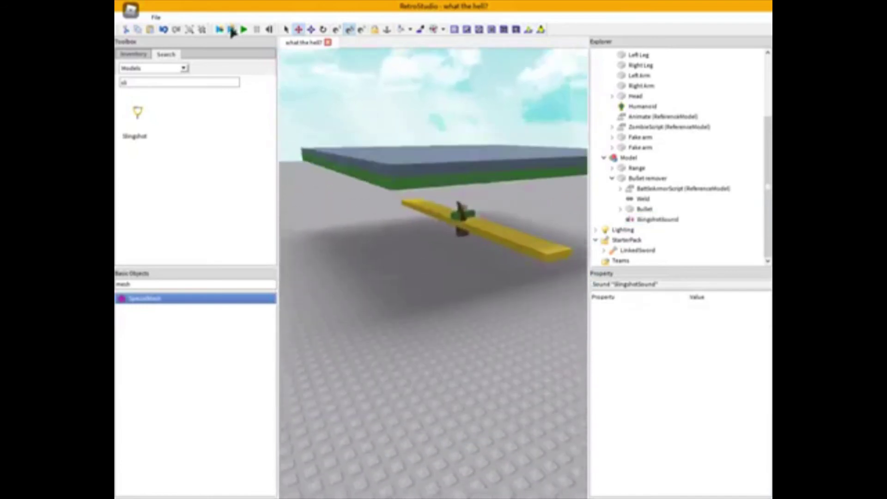
click(232, 29)
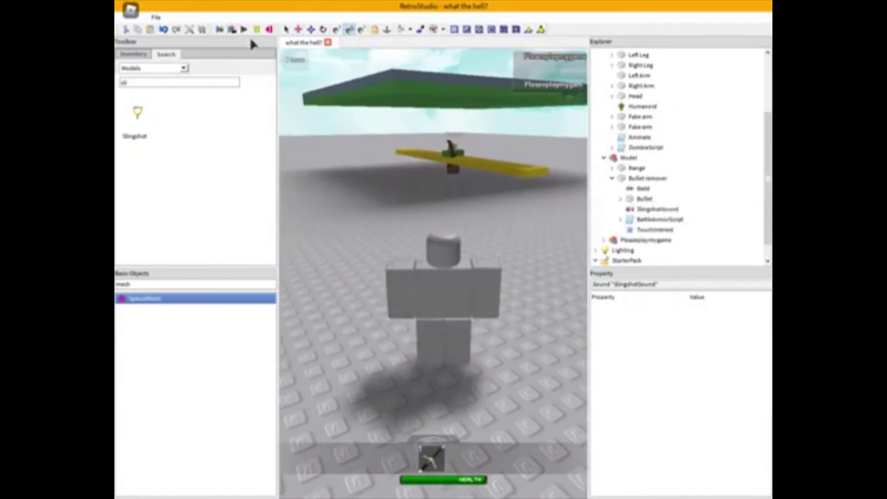
click(269, 30)
Make sure CanCollide is turned off for the Range part
click(659, 137)
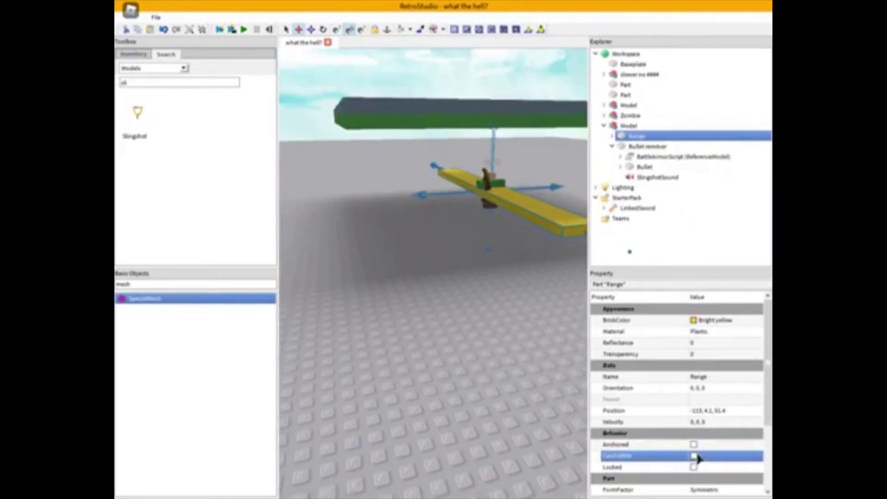
click(480, 377)
right_drag(479, 377, 478, 373)
key(w)
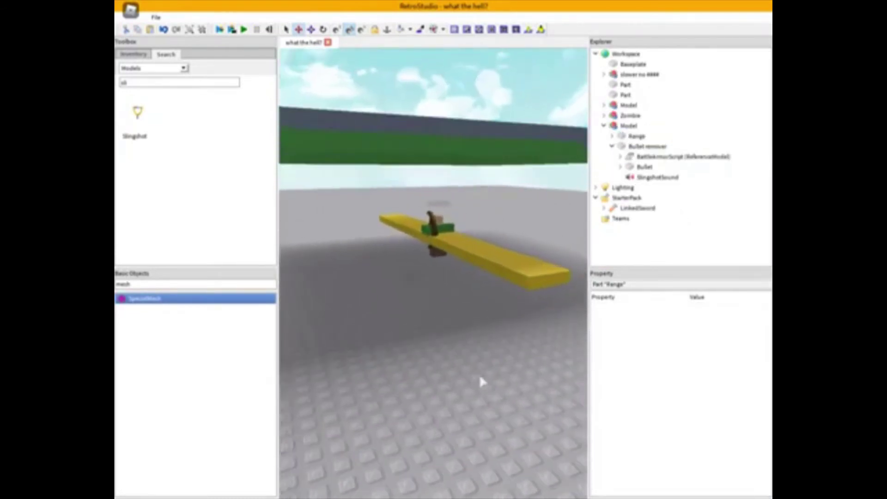
key(s)
key(w)
key(e)
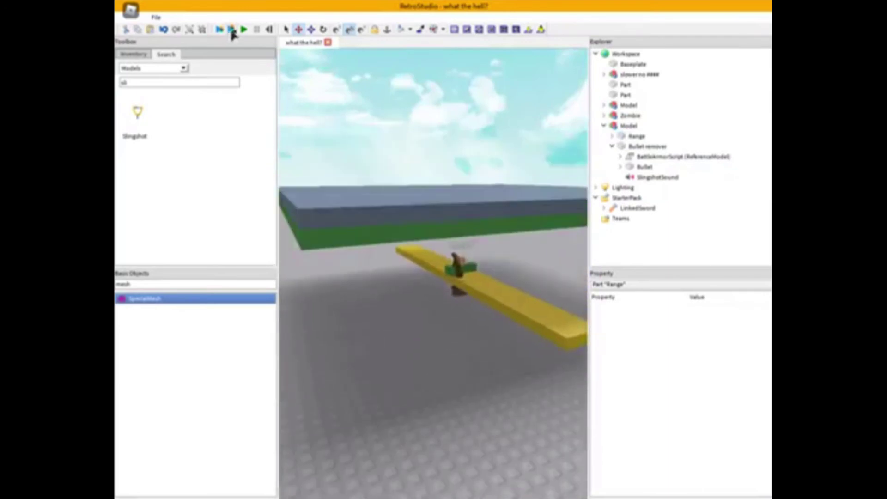
Examine the bow-holding Zombie from near and far, along with the Range and Bullet remover pads around it
key(w)
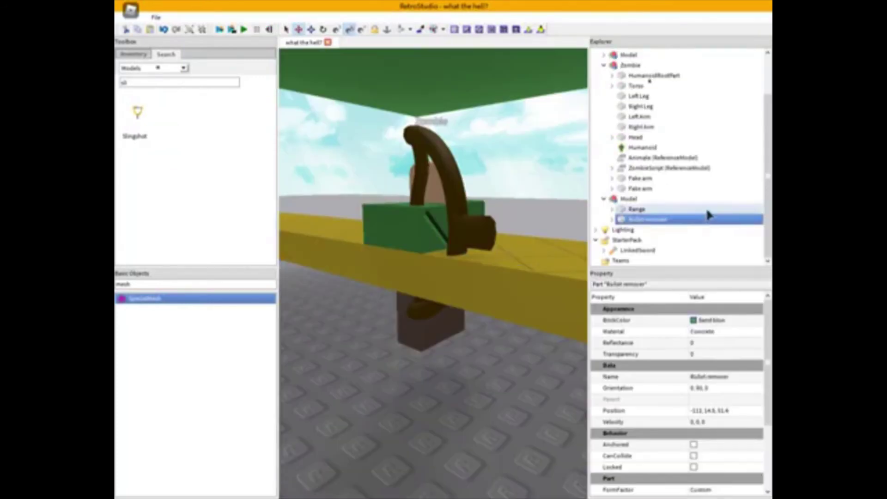
right_drag(379, 240, 430, 225)
middle_drag(442, 147, 442, 183)
right_drag(447, 180, 439, 228)
scroll(439, 250, up, 4)
scroll(439, 249, down, 9)
click(398, 379)
scroll(404, 349, up, 7)
scroll(434, 248, down, 4)
scroll(453, 284, up, 6)
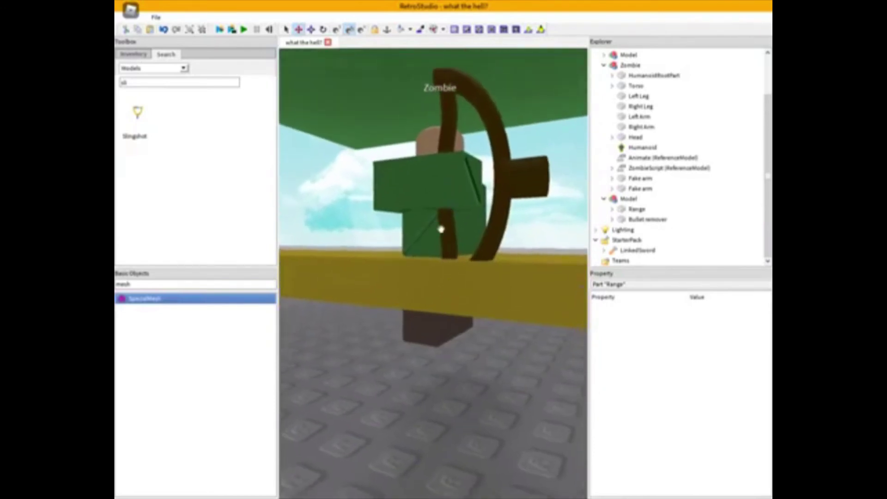
scroll(440, 230, down, 5)
scroll(436, 289, up, 2)
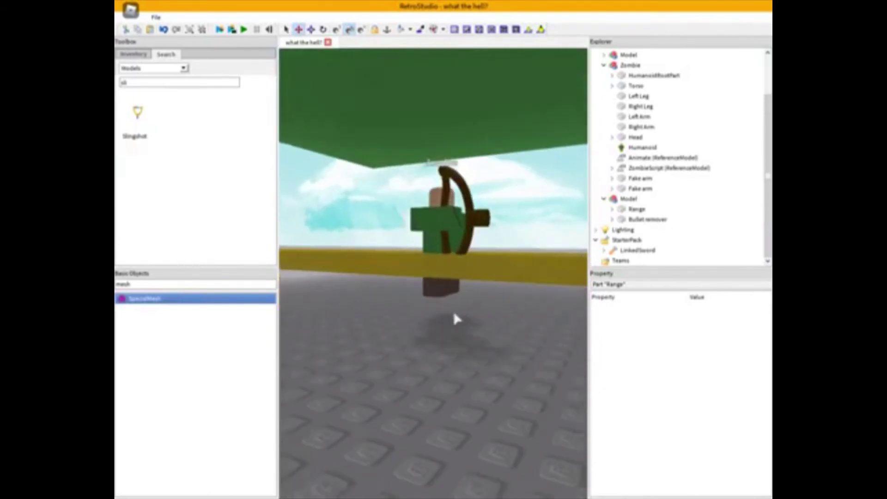
scroll(474, 270, up, 3)
scroll(462, 214, down, 5)
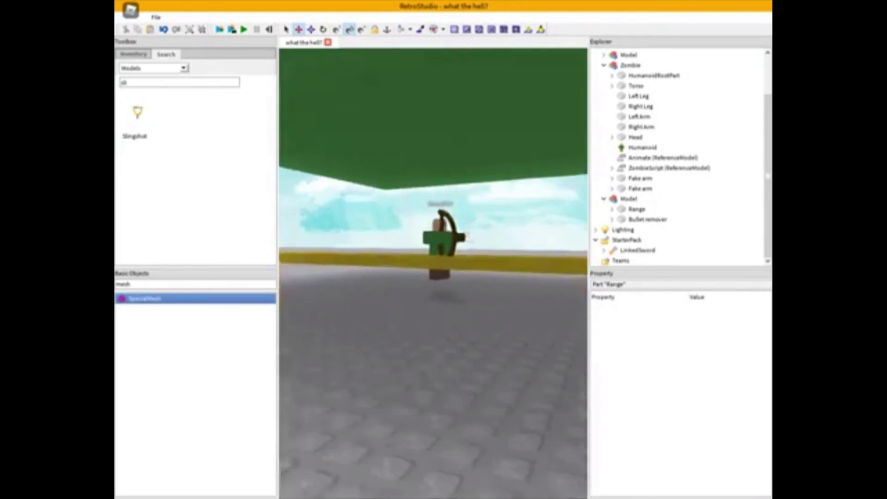
scroll(438, 365, up, 6)
scroll(464, 394, down, 5)
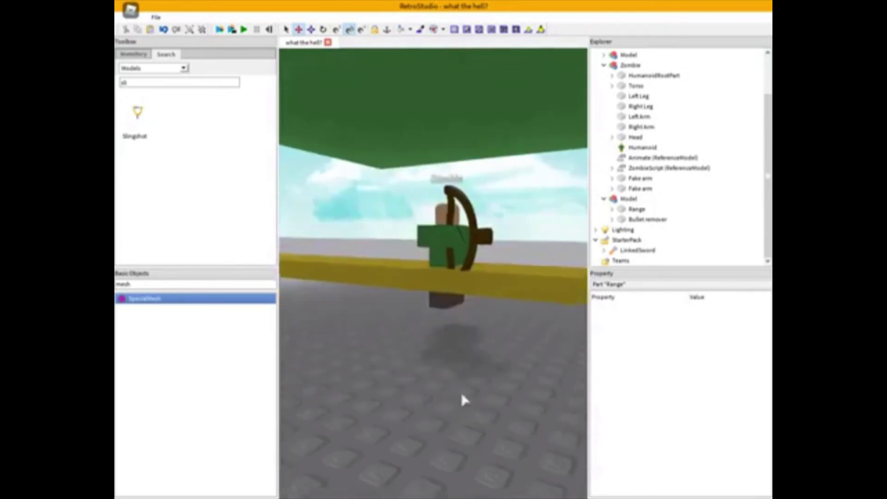
scroll(459, 389, up, 2)
scroll(481, 401, up, 2)
scroll(480, 397, down, 5)
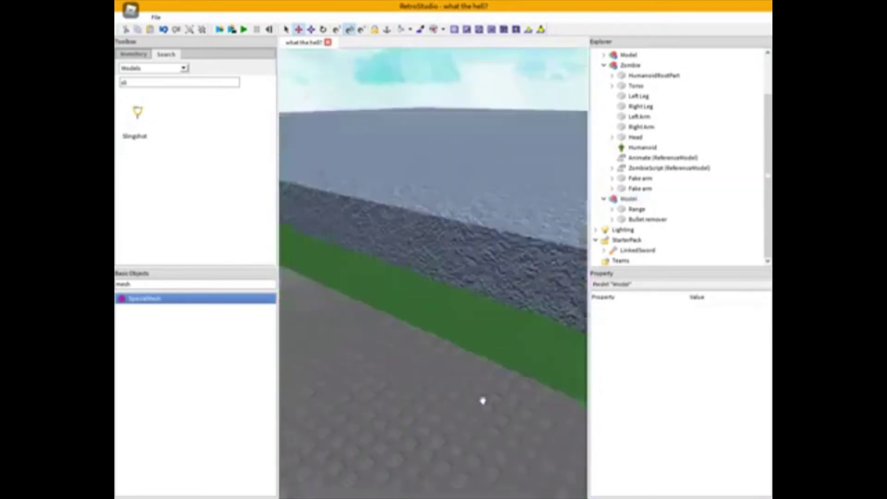
scroll(481, 397, up, 8)
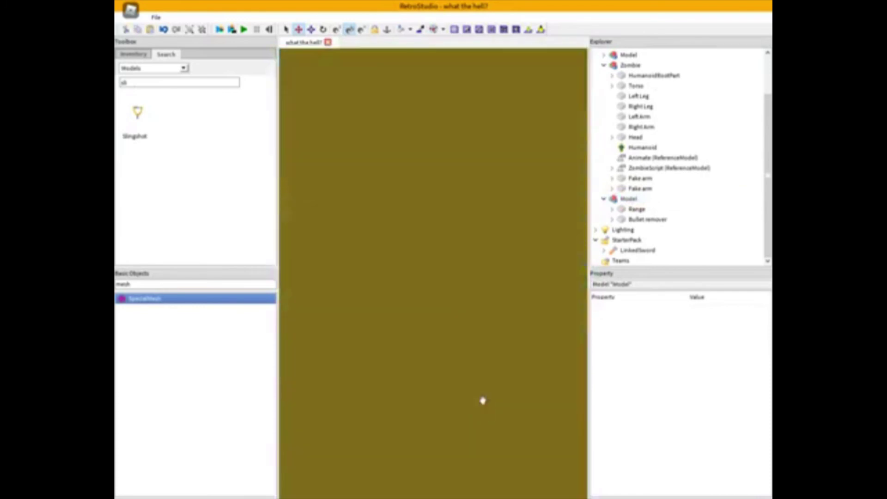
scroll(483, 400, down, 7)
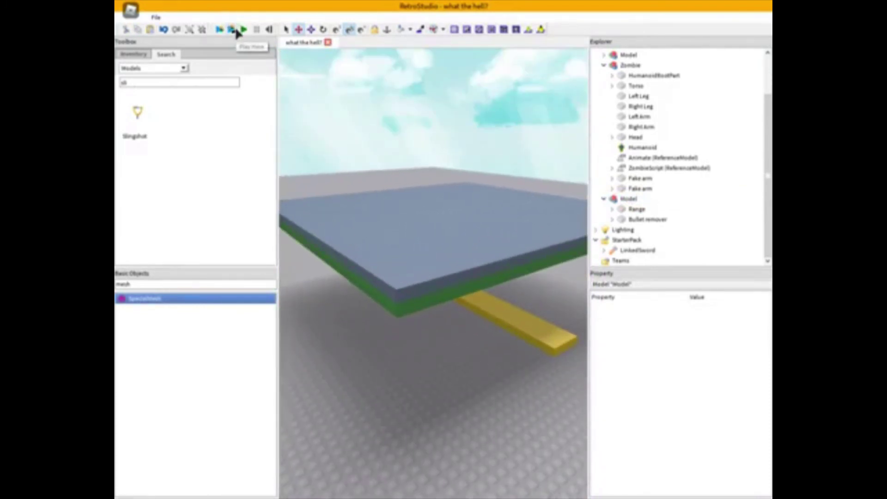
Start a play test from a raised viewpoint facing the Zombie and its pads
key(w)
key(s)
key(d)
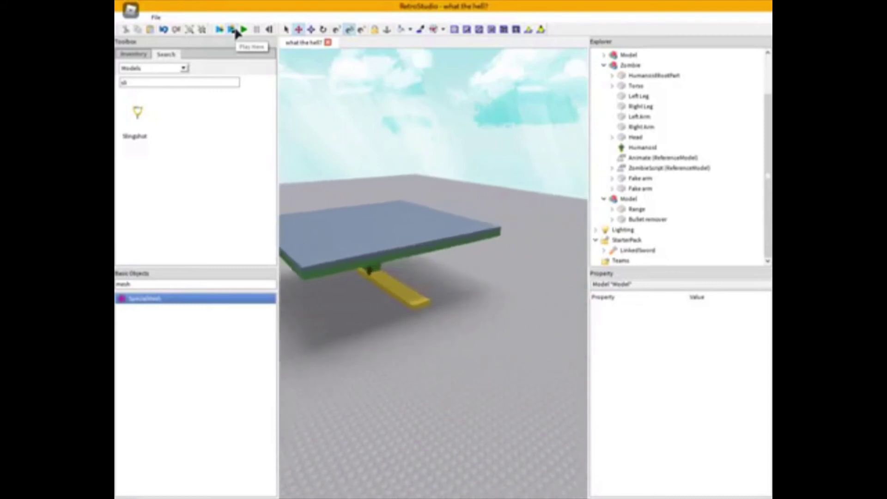
key(a)
key(w)
key(q)
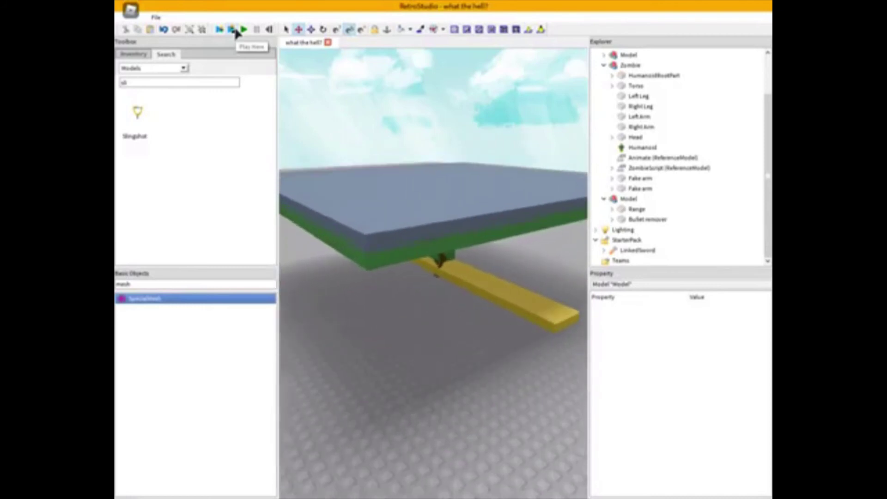
click(232, 29)
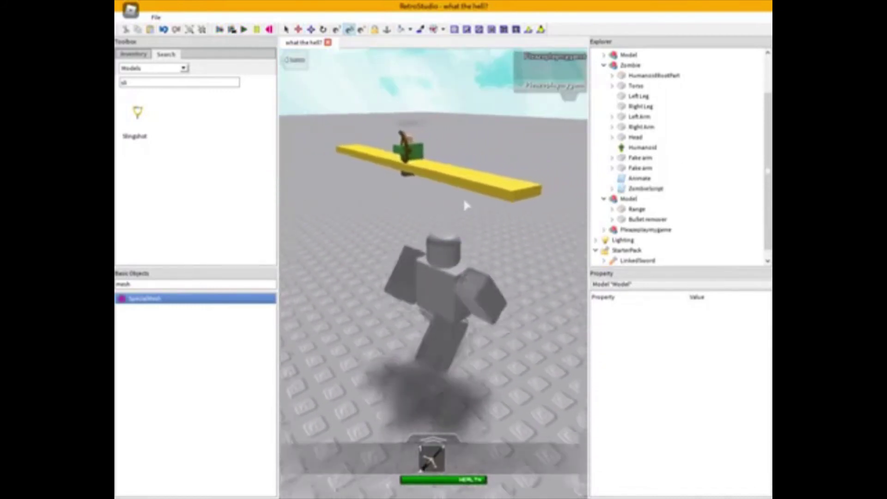
Walk the character around the Zombie and up to the Range pad to test the shooting, and end the play test
key(a)
key(s)
key(a)
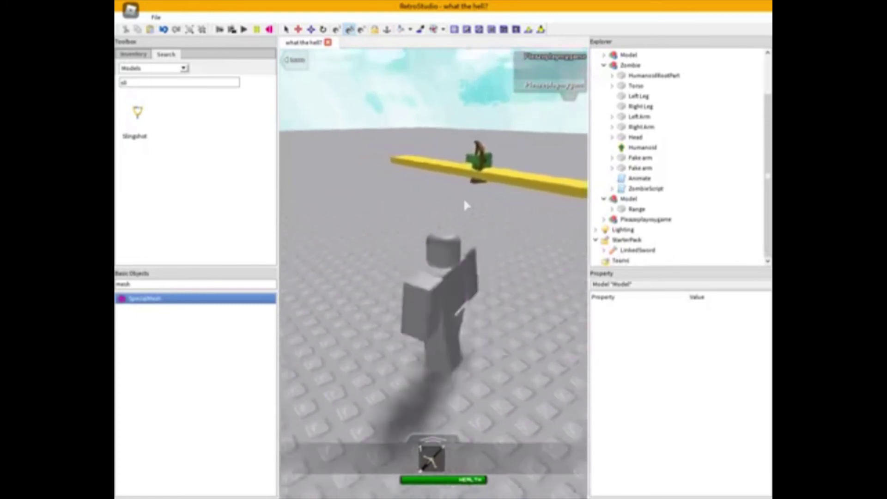
key(shift)
scroll(442, 249, down, 2)
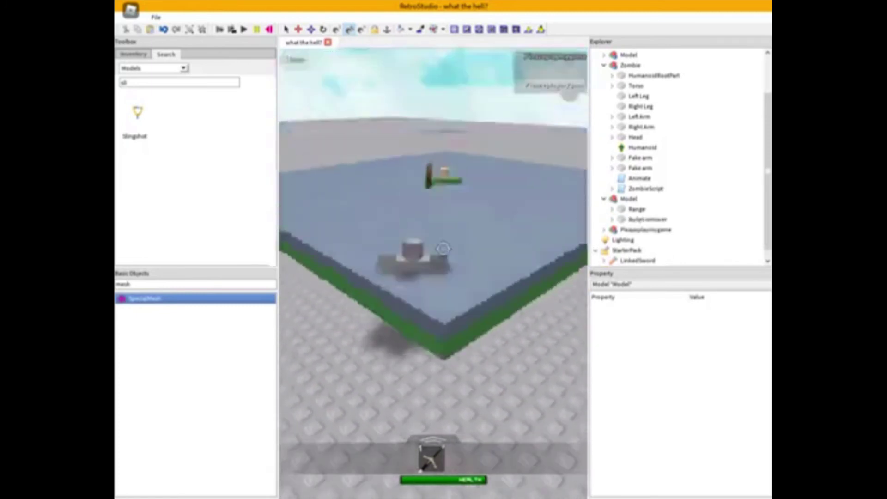
key(s)
scroll(442, 249, down, 2)
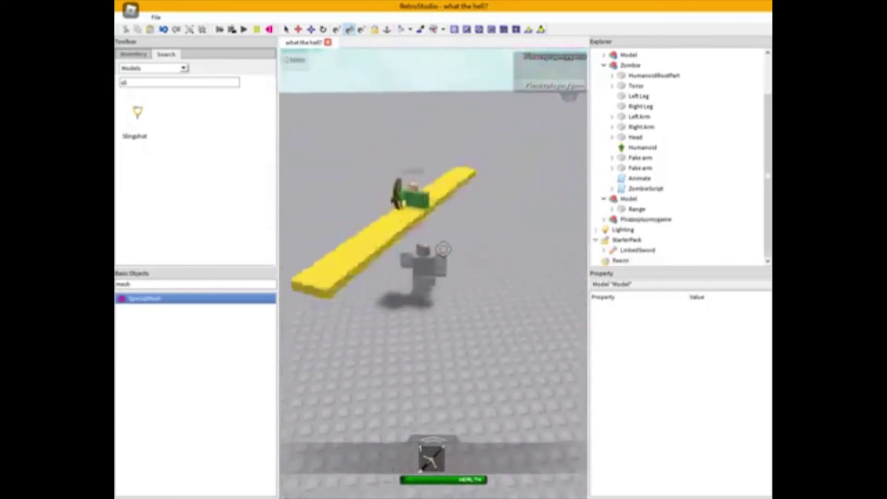
key(w)
key(s)
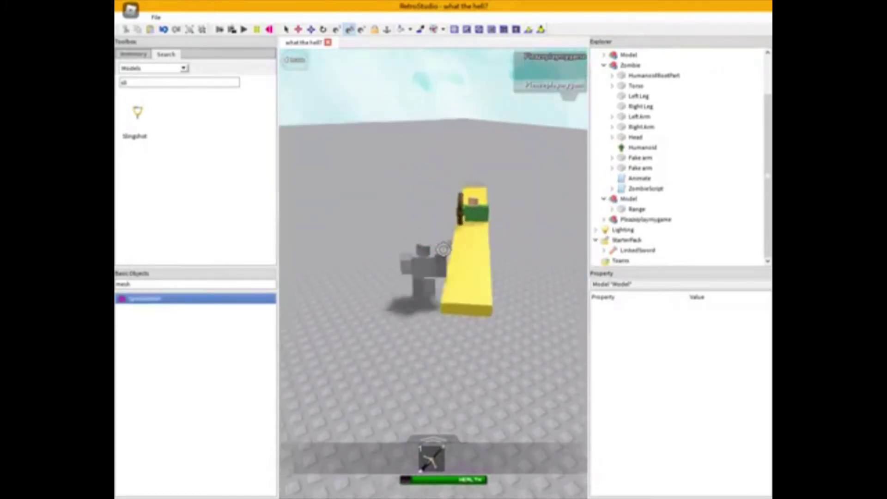
key(s)
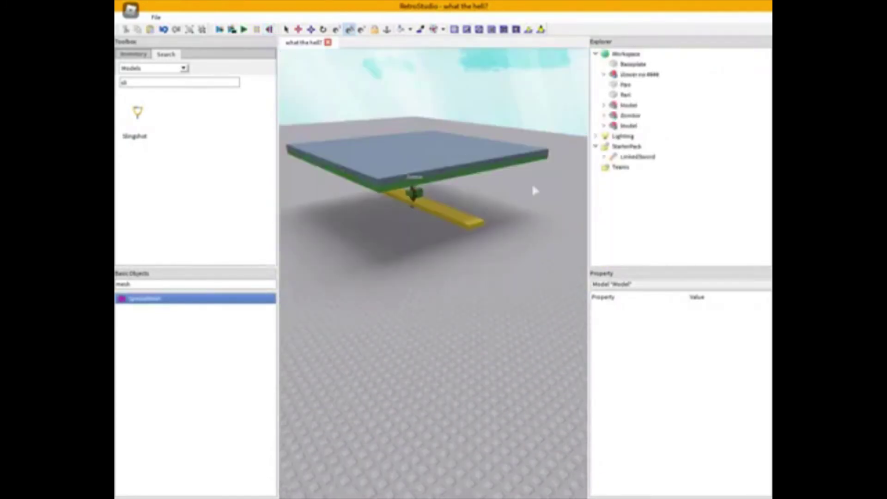
Set the Transparency of the Range, Bullet remover and Bullet parts to 1
key(w)
click(298, 30)
click(399, 180)
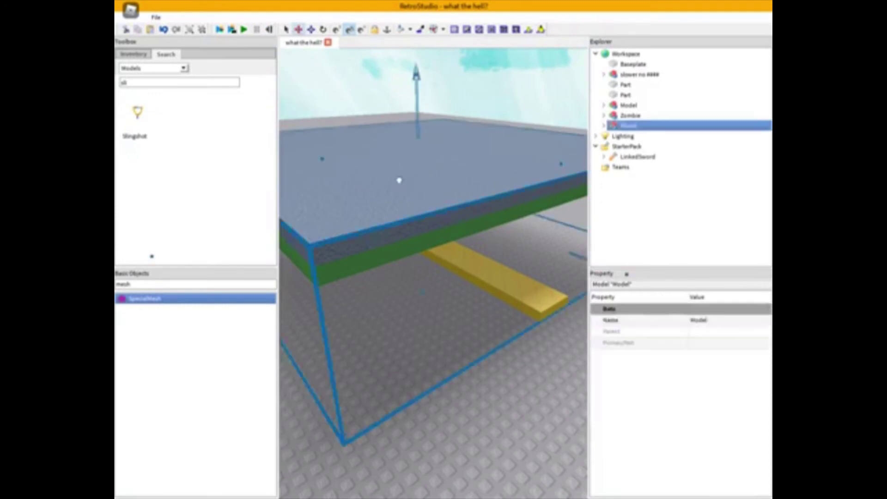
click(603, 125)
click(680, 147)
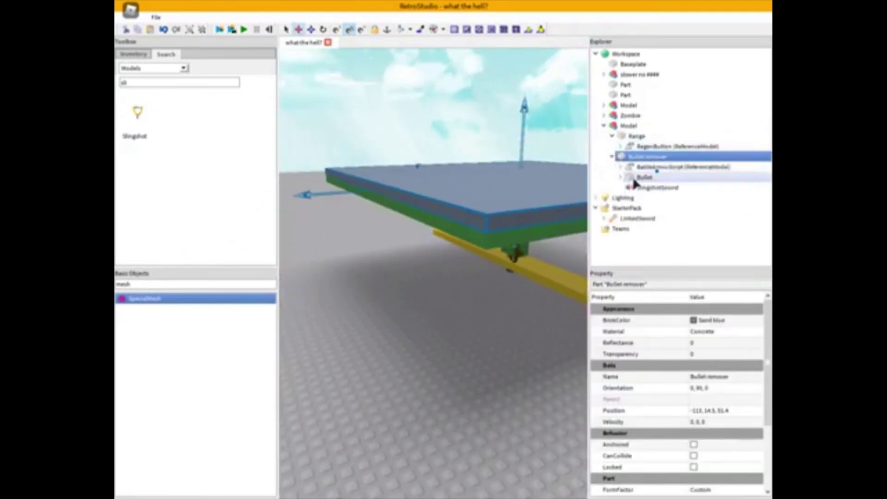
scroll(698, 375, down, 1)
scroll(718, 403, up, 1)
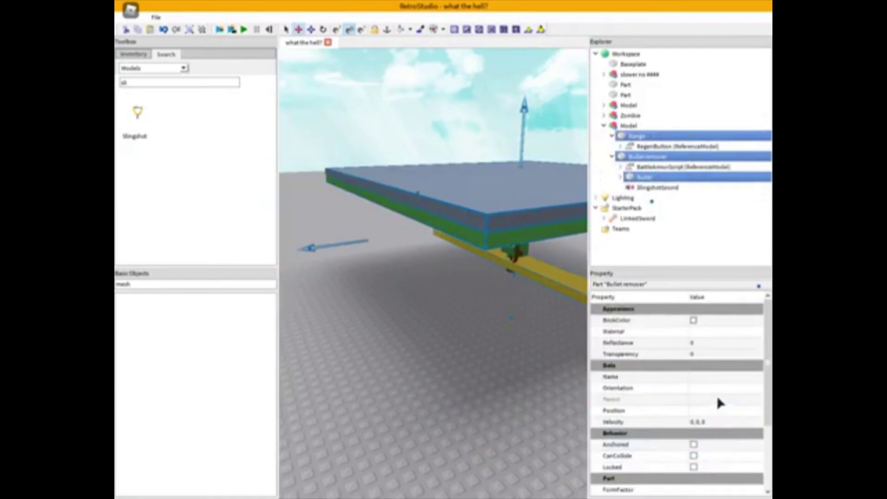
text(1)
key(Return)
right_drag(467, 352, 468, 352)
scroll(483, 374, up, 3)
click(499, 363)
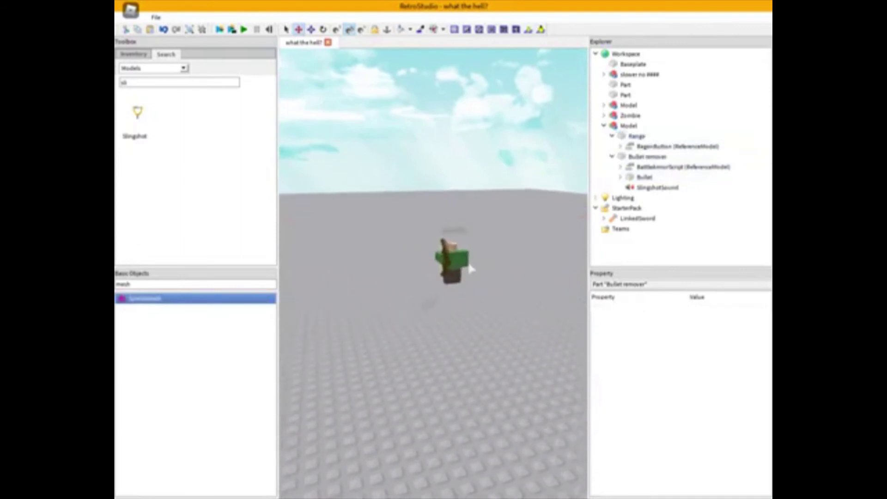
scroll(471, 269, up, 3)
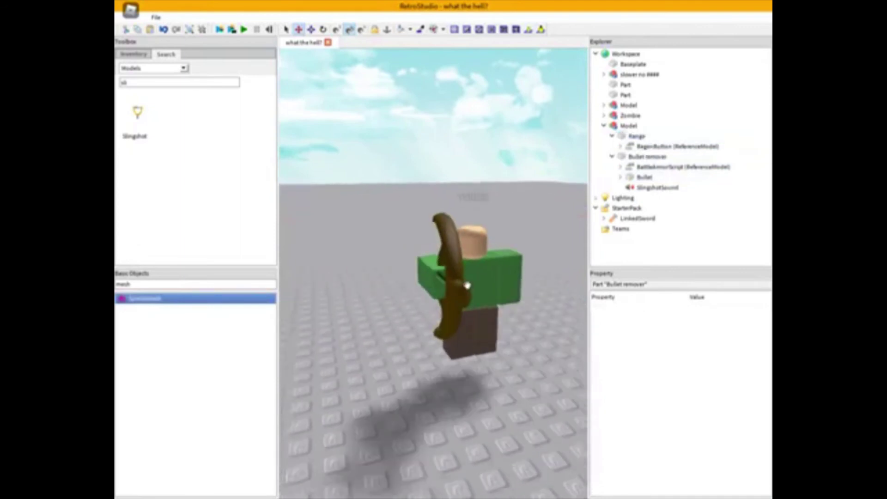
Rename the Zombie model as Archer
click(634, 118)
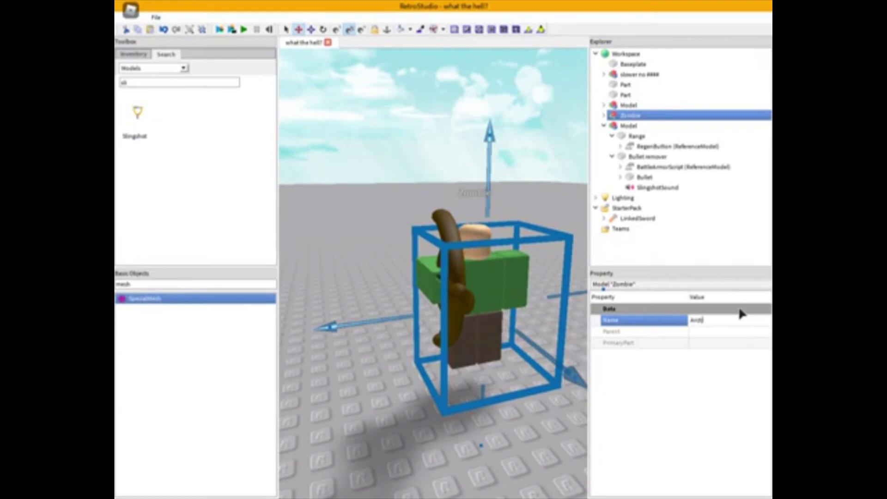
right_drag(518, 156, 547, 137)
scroll(546, 137, down, 3)
key(d)
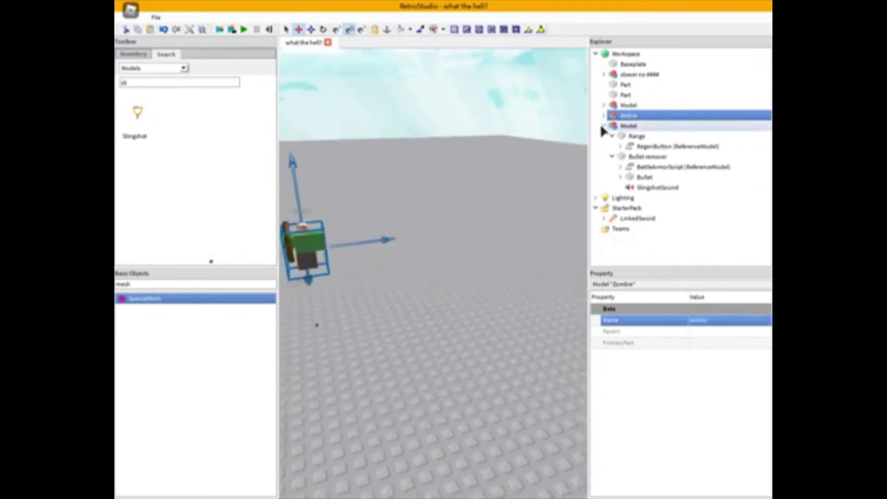
Open the Damage value inside the Archer's ZombieScript for editing
click(603, 117)
click(647, 228)
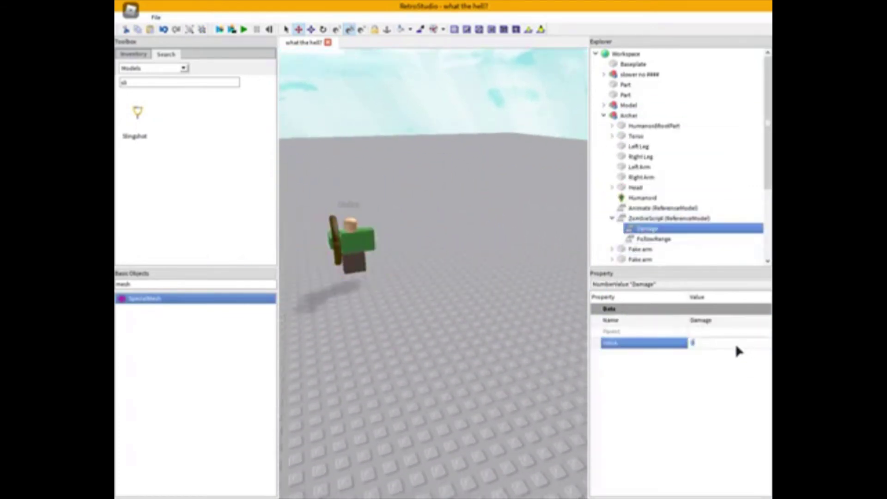
scroll(516, 236, up, 6)
scroll(534, 233, down, 6)
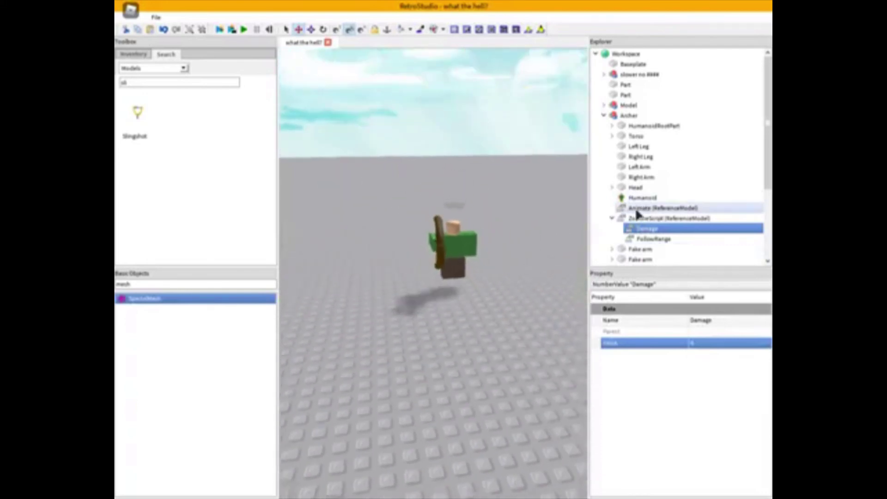
scroll(481, 242, up, 4)
right_drag(481, 242, 556, 243)
scroll(481, 242, down, 3)
scroll(481, 242, down, 4)
scroll(556, 244, up, 4)
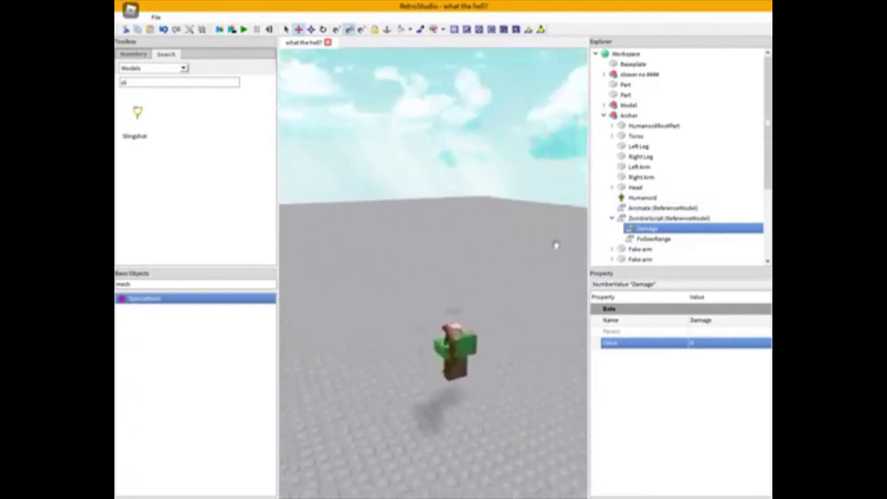
Set the Health and MaxHealth of the Archer's Humanoid to 25
click(710, 198)
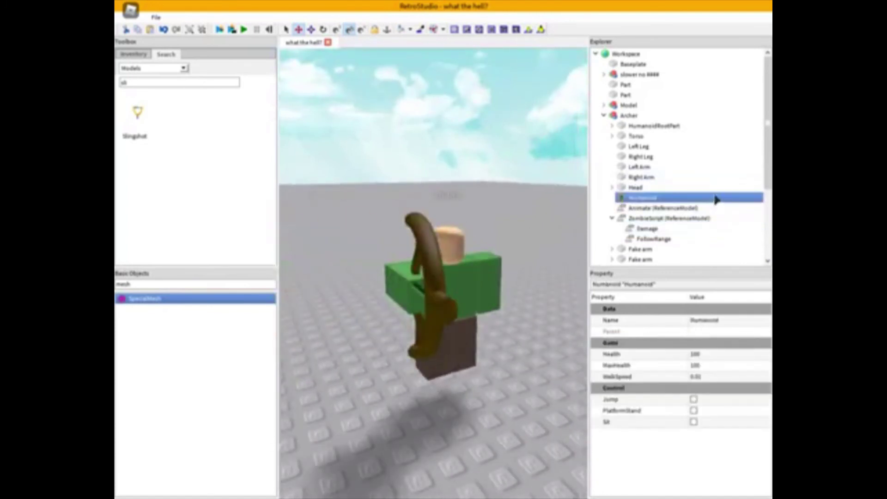
click(716, 188)
click(717, 198)
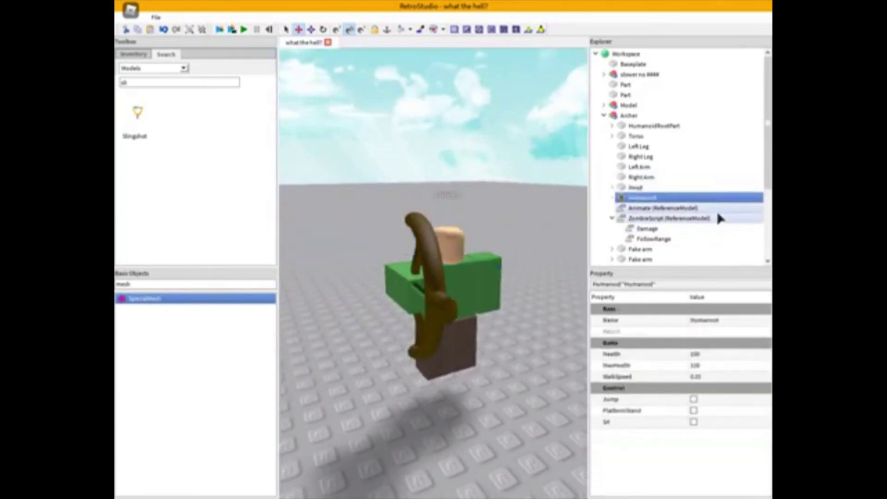
text(25)
click(741, 363)
text(25)
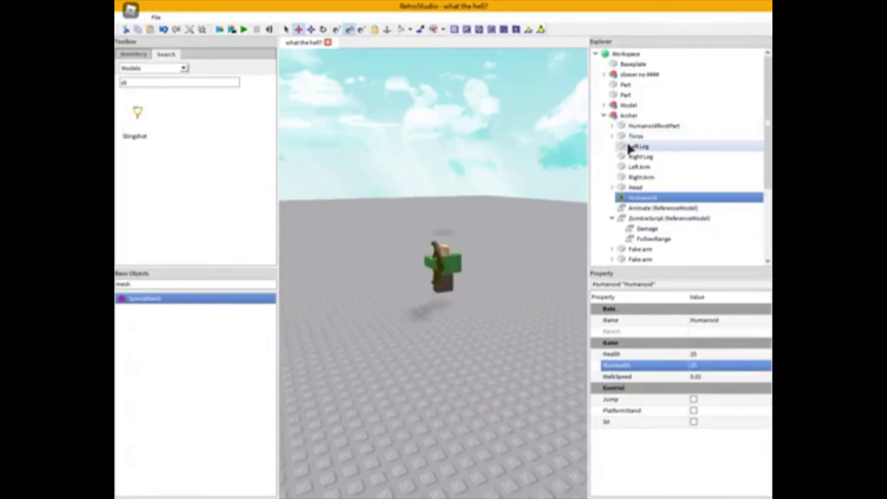
Play-test the fight by walking the character up to the Archer and attacking it with the sword, and end the test
scroll(629, 147, down, 3)
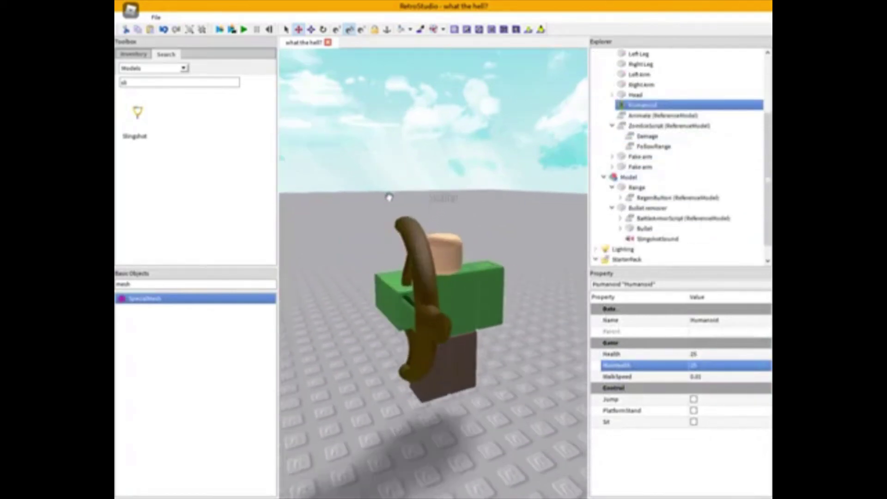
click(232, 29)
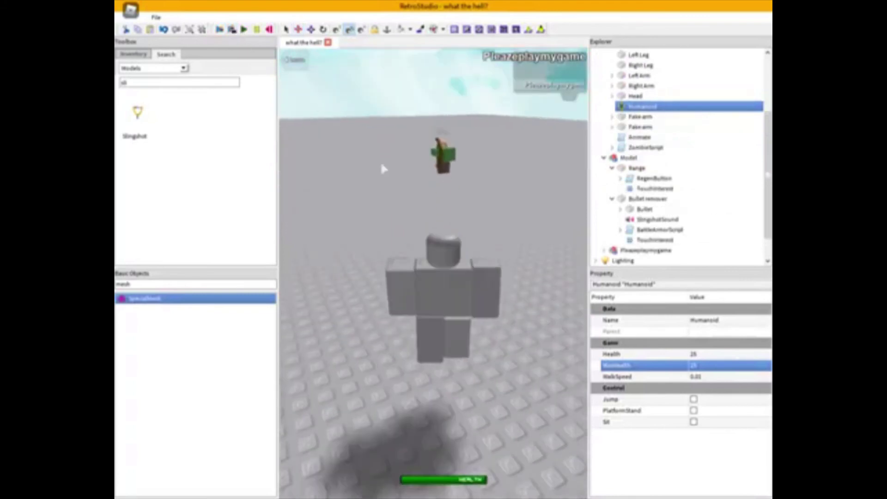
key(shift)
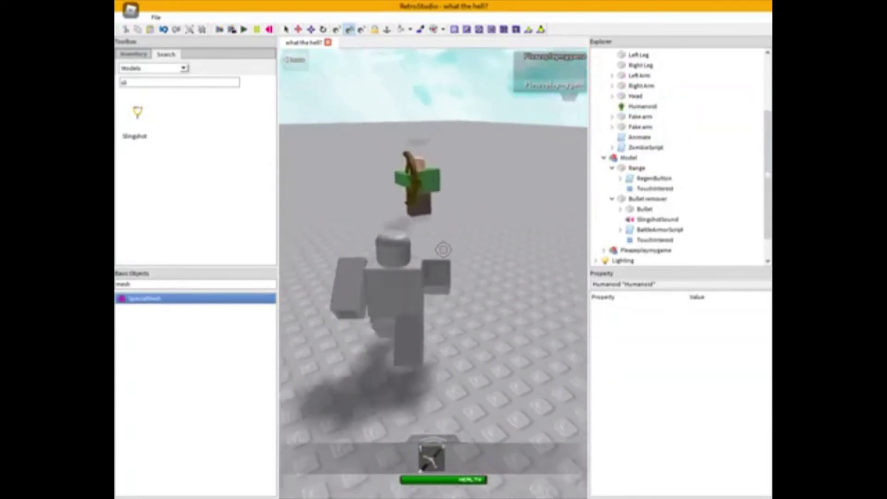
key(s)
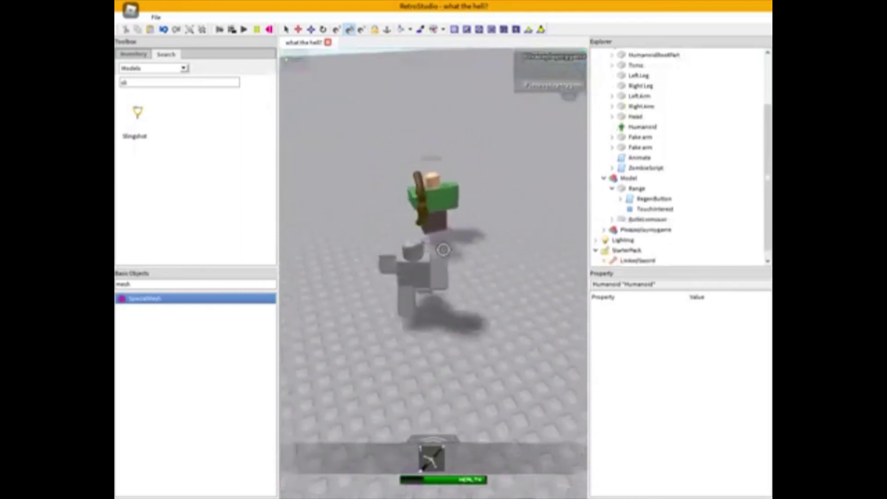
key(s)
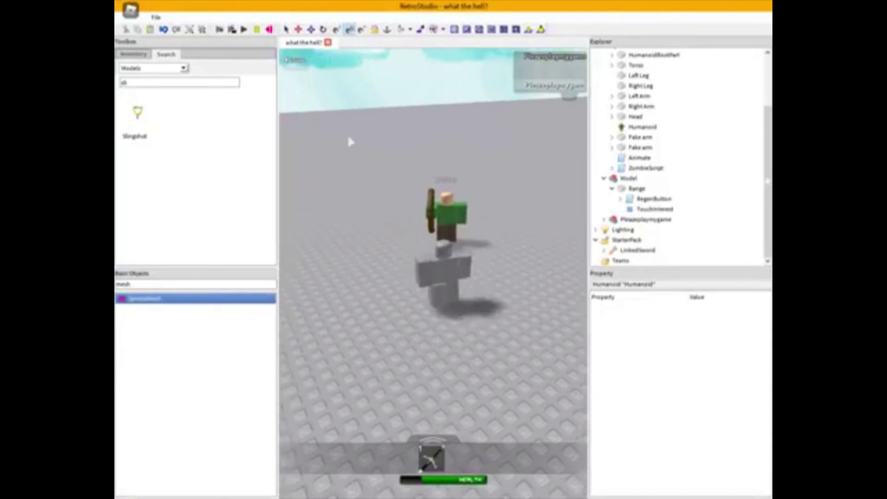
right_drag(348, 137, 424, 146)
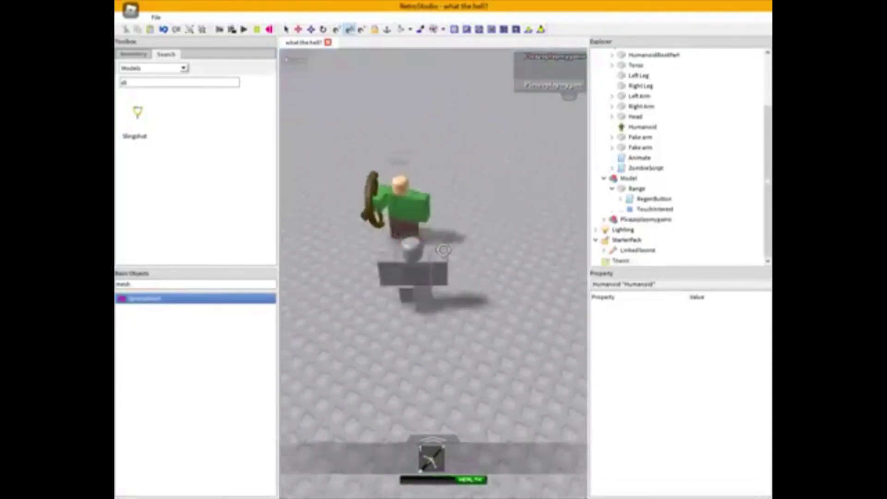
key(1)
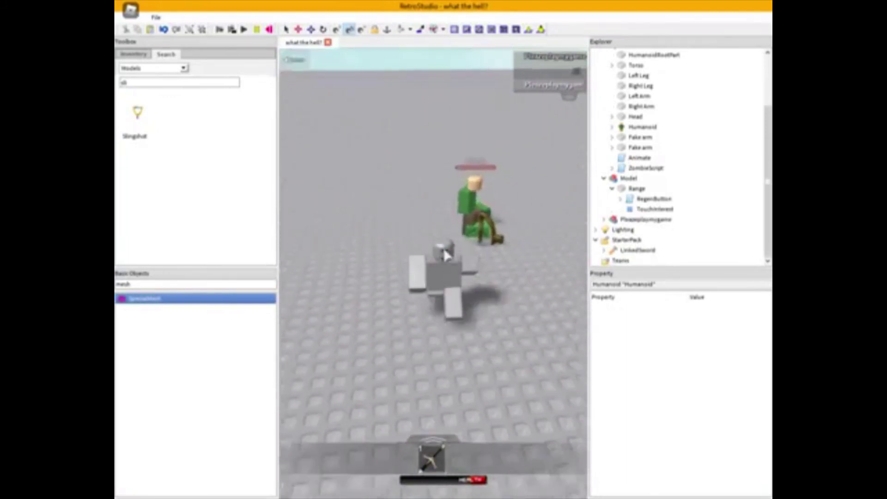
right_drag(444, 250, 415, 187)
click(269, 32)
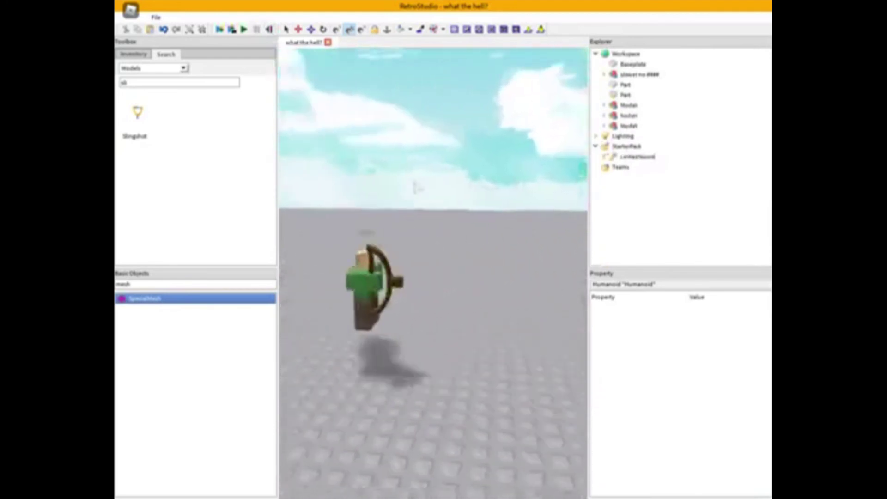
Examine the Archer and its bow from near and far after the play test
right_drag(416, 187, 416, 187)
scroll(415, 187, down, 3)
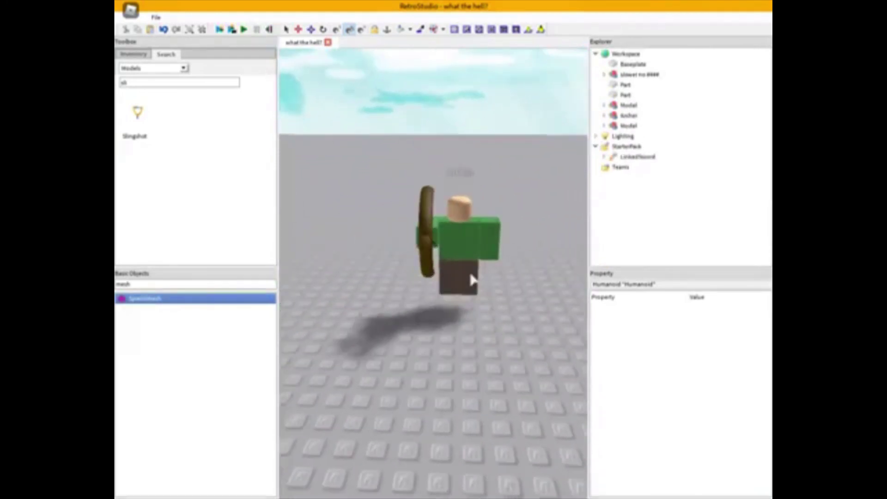
scroll(471, 280, up, 5)
right_drag(471, 279, 471, 279)
scroll(471, 280, down, 5)
scroll(471, 279, up, 6)
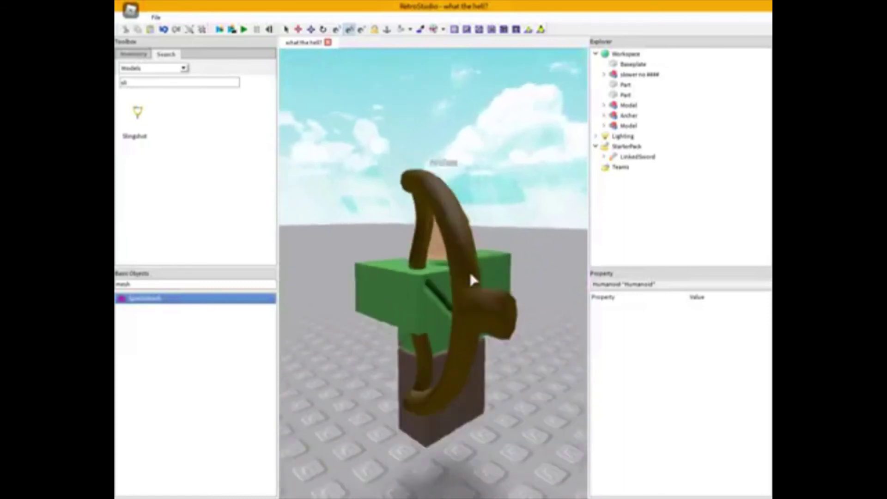
scroll(470, 277, down, 6)
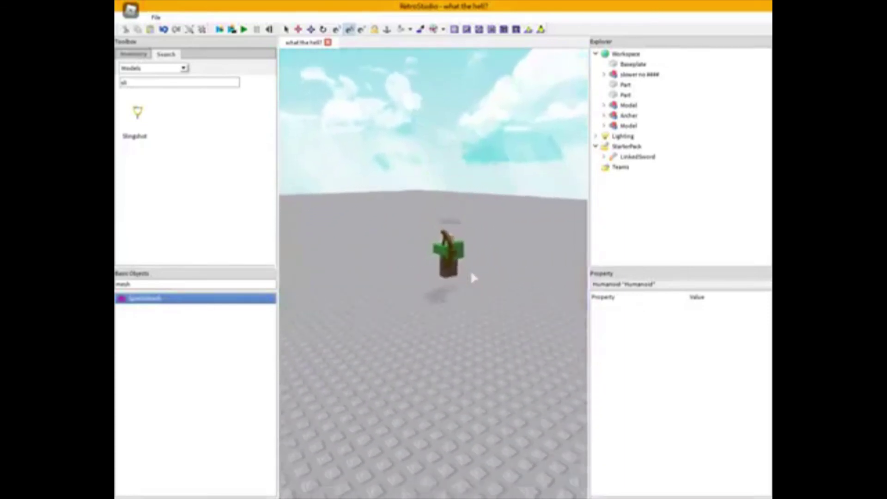
scroll(472, 277, up, 7)
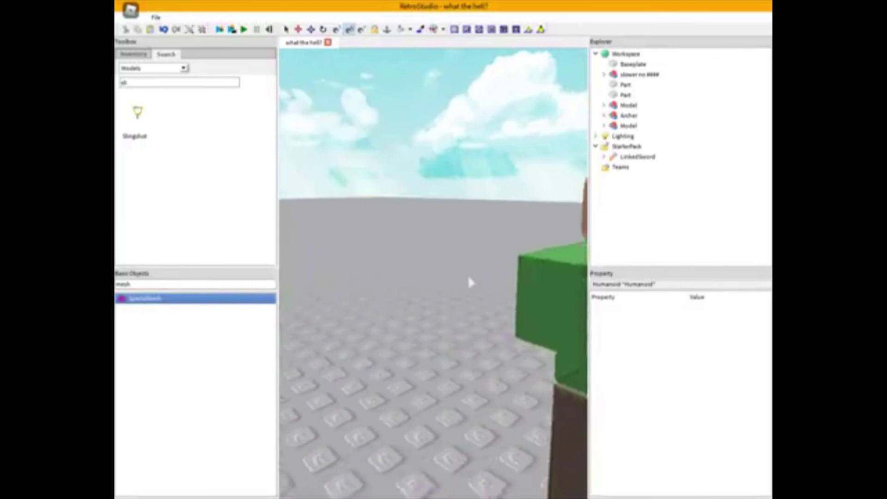
Go over to the green army man and examine its helmet and gun up close
scroll(470, 282, up, 5)
right_drag(470, 282, 468, 279)
key(w)
key(w)
right_drag(413, 237, 421, 252)
scroll(415, 243, down, 5)
key(w)
key(w)
scroll(469, 331, down, 8)
scroll(459, 366, up, 6)
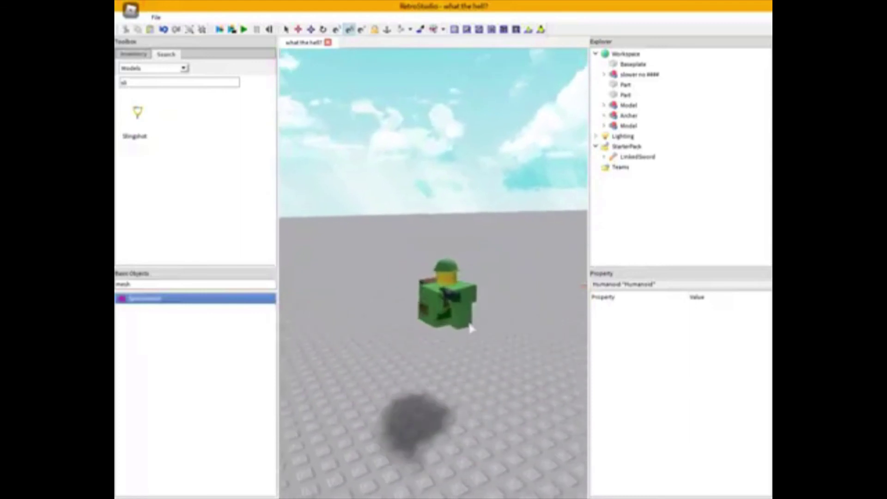
scroll(454, 364, down, 4)
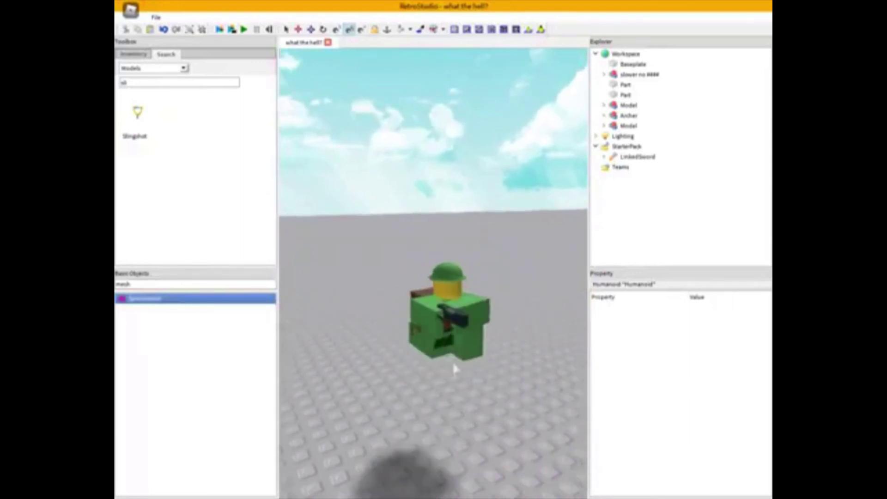
scroll(456, 361, down, 1)
scroll(457, 359, up, 4)
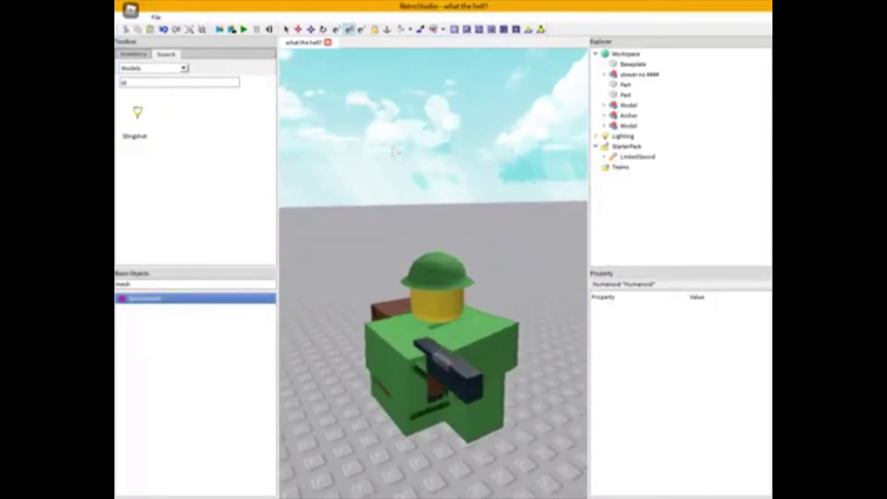
scroll(457, 358, down, 6)
Return to the Archer and examine its bow and pose from several sides and distances
right_drag(432, 218, 431, 219)
key(w)
scroll(431, 219, up, 5)
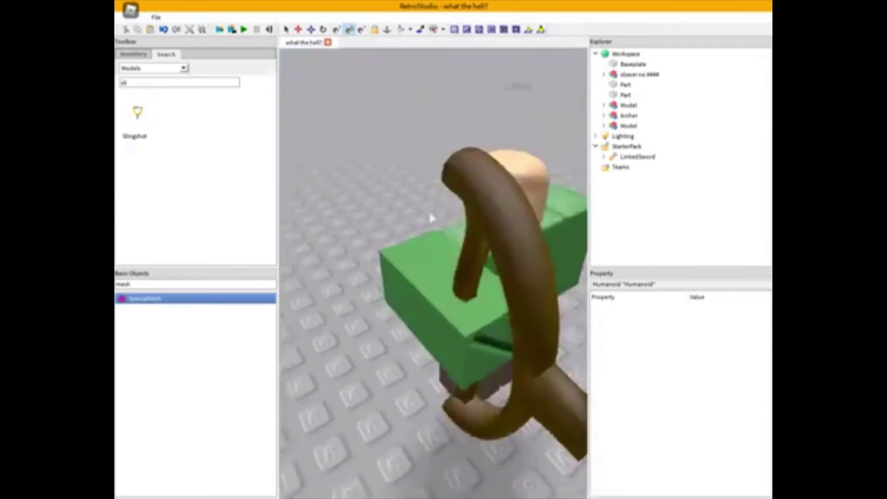
scroll(457, 262, down, 5)
right_drag(457, 262, 457, 262)
scroll(457, 261, up, 4)
scroll(458, 262, down, 4)
scroll(392, 268, up, 3)
scroll(401, 280, down, 6)
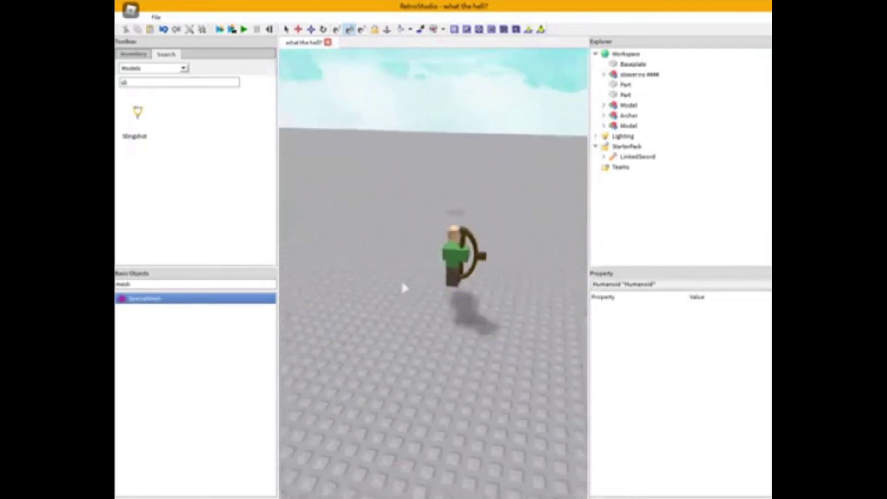
scroll(400, 276, up, 5)
scroll(475, 459, down, 6)
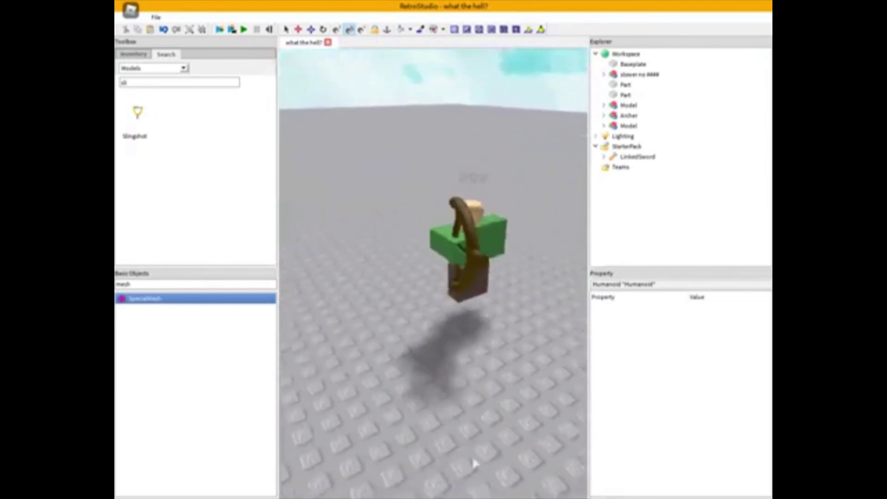
scroll(475, 463, up, 5)
scroll(477, 471, up, 2)
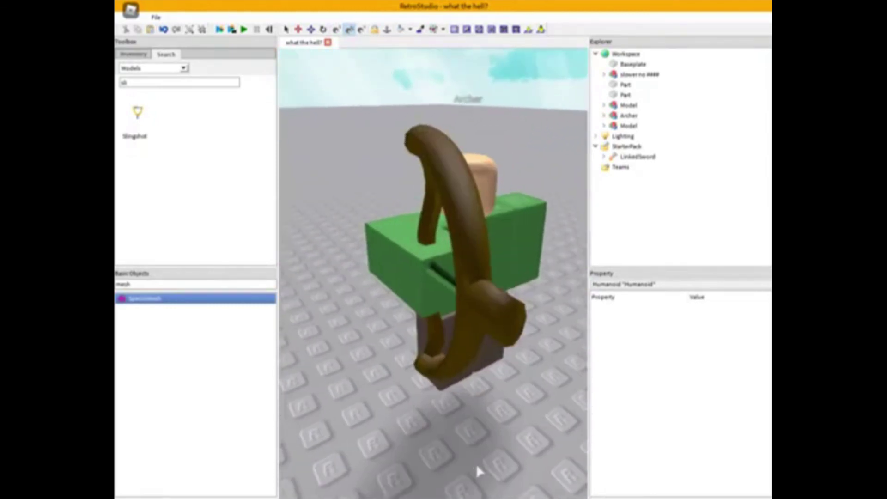
scroll(478, 471, down, 3)
right_drag(477, 471, 477, 471)
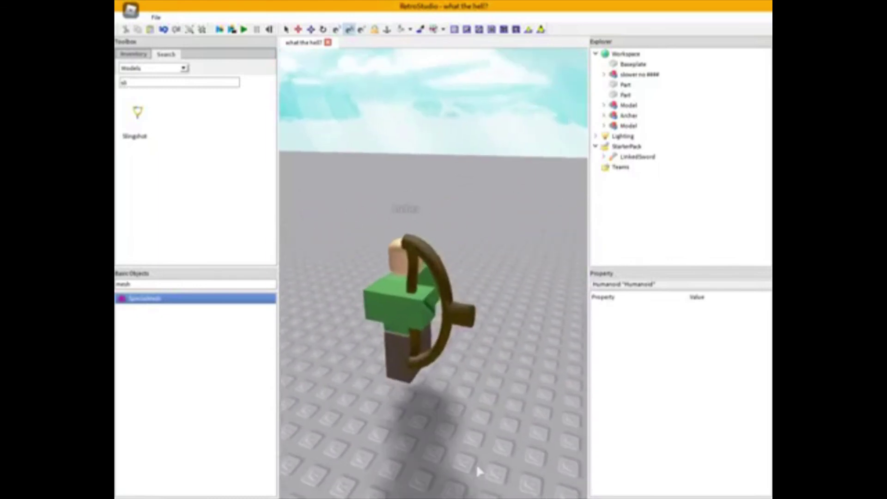
scroll(475, 464, down, 3)
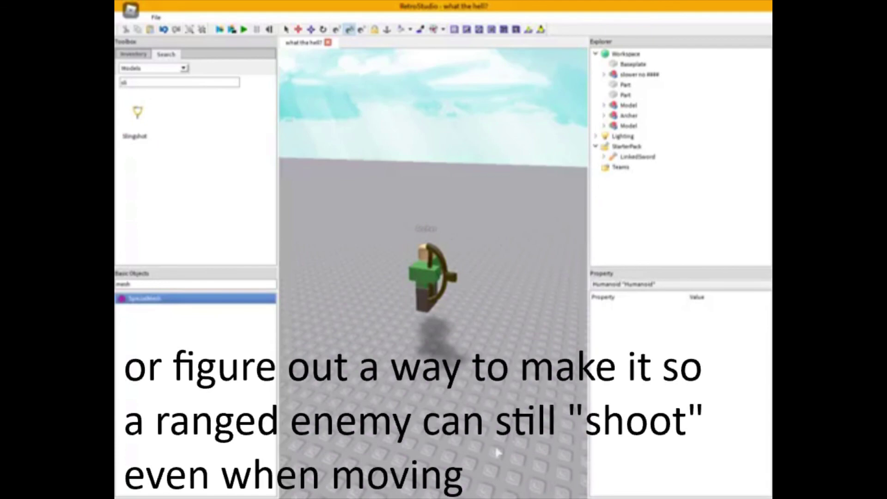
right_drag(487, 436, 507, 447)
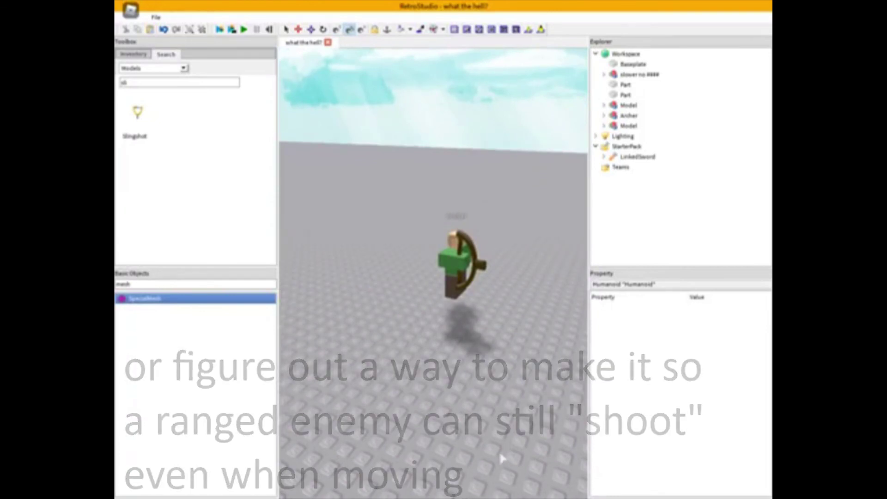